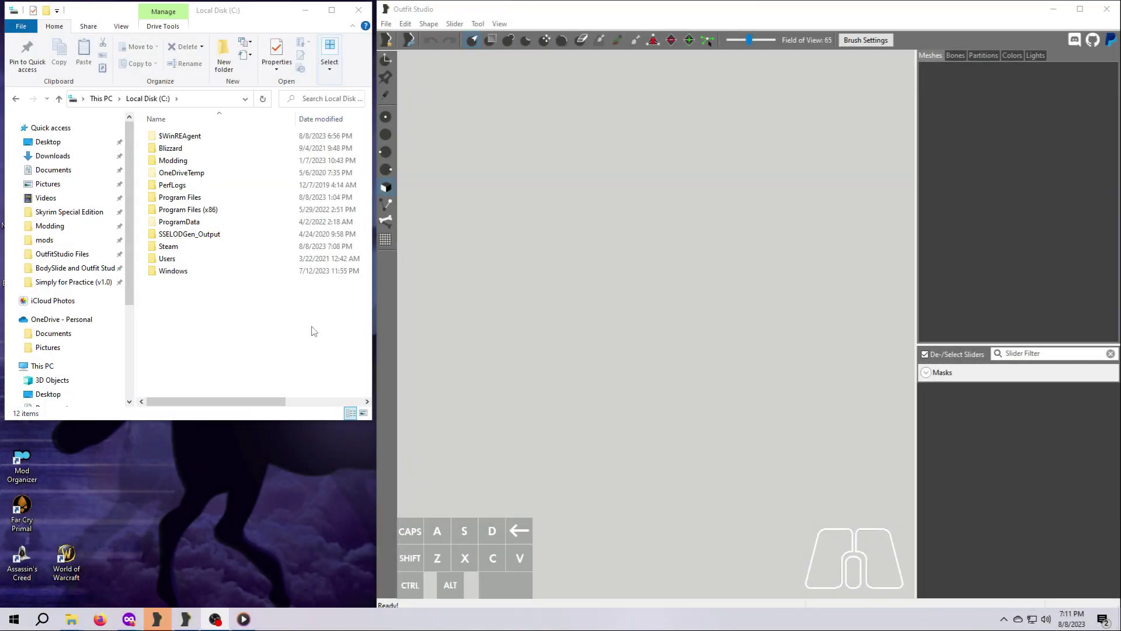
# Import pants_0.nif from the Simply for Practice meshes\simply_clothes\demo folder into Outfit Studio and select its Legband_0 mesh.
pyautogui.click(73, 282)
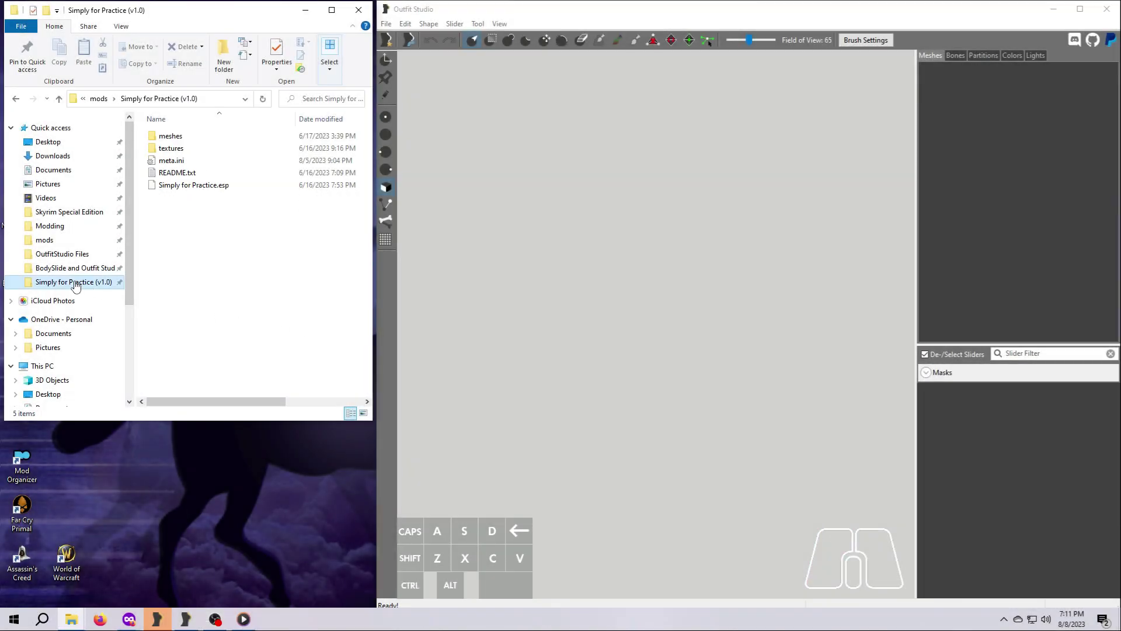
pyautogui.doubleClick(186, 142)
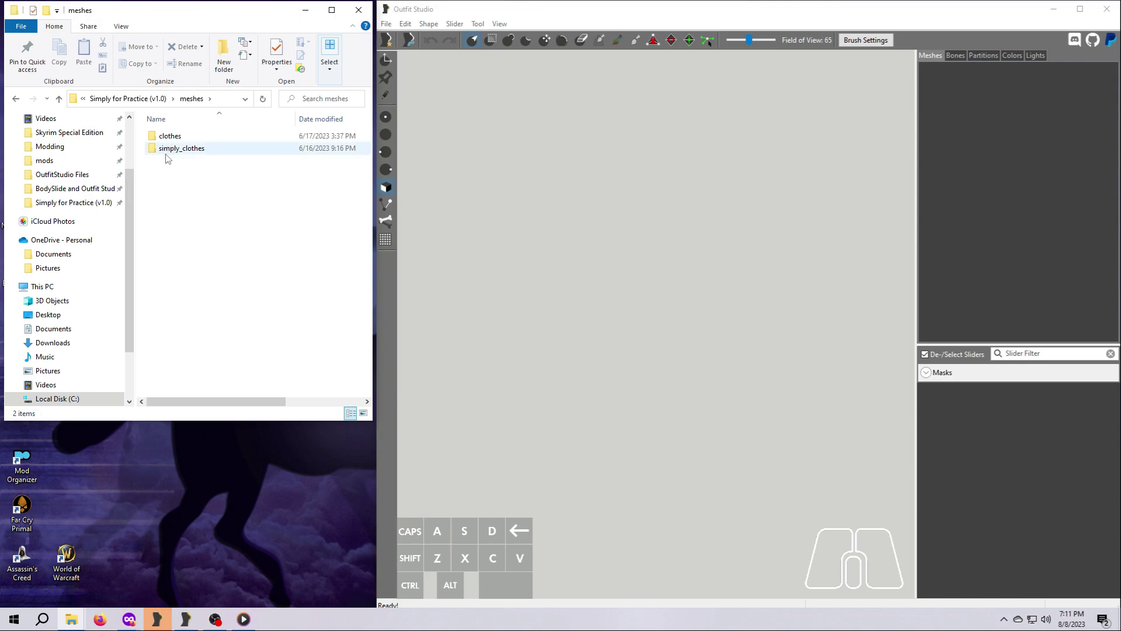
pyautogui.doubleClick(167, 150)
pyautogui.doubleClick(173, 138)
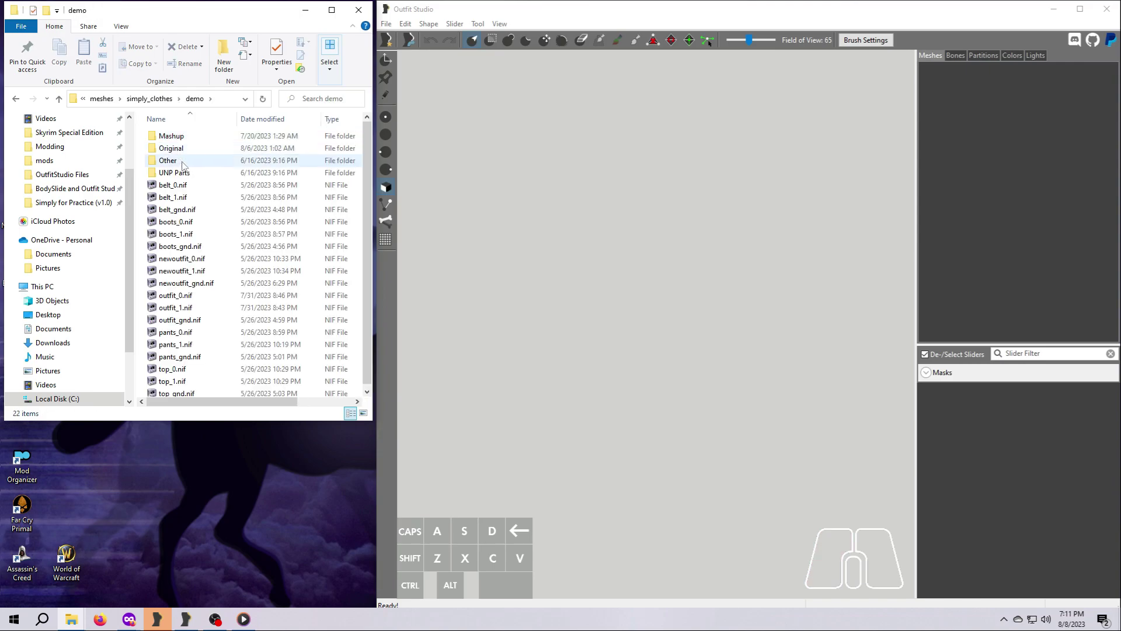
pyautogui.click(174, 334)
pyautogui.moveTo(174, 336); pyautogui.dragTo(676, 397)
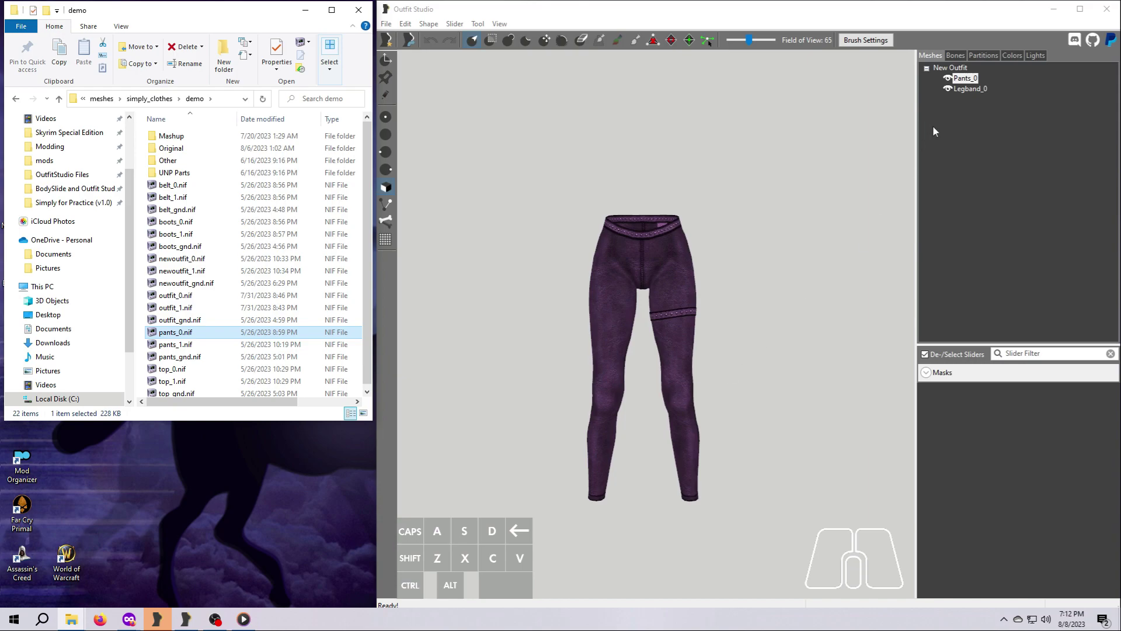
pyautogui.click(974, 80)
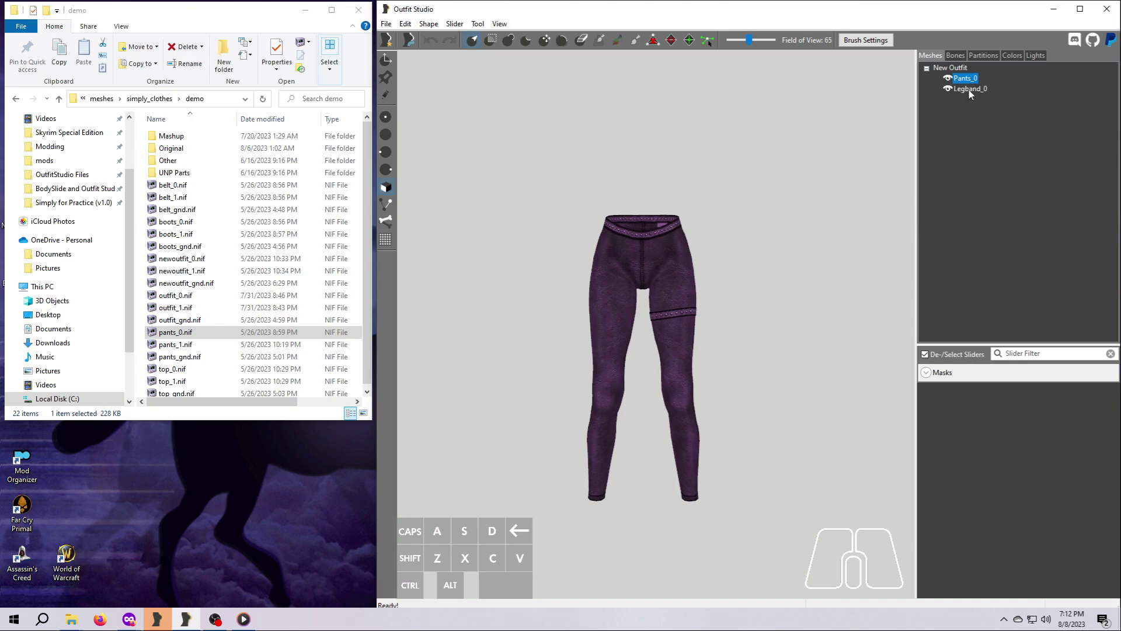
pyautogui.click(970, 90)
# Import top_0.nif from the demo folder into the current outfit.
pyautogui.scroll(-1, 248, 299)
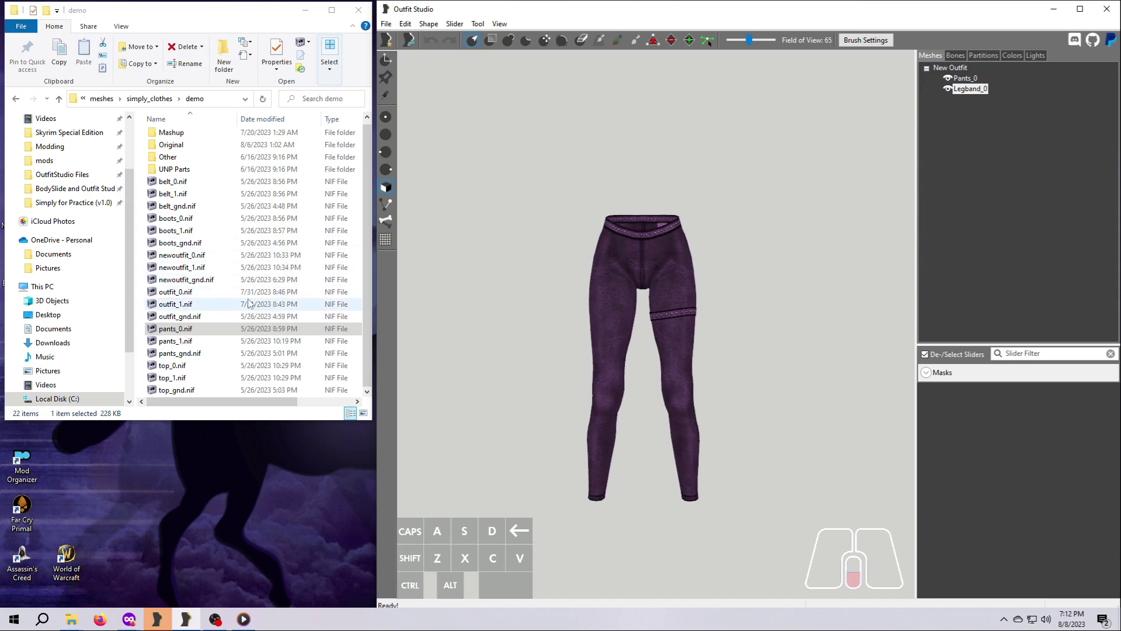
pyautogui.click(192, 367)
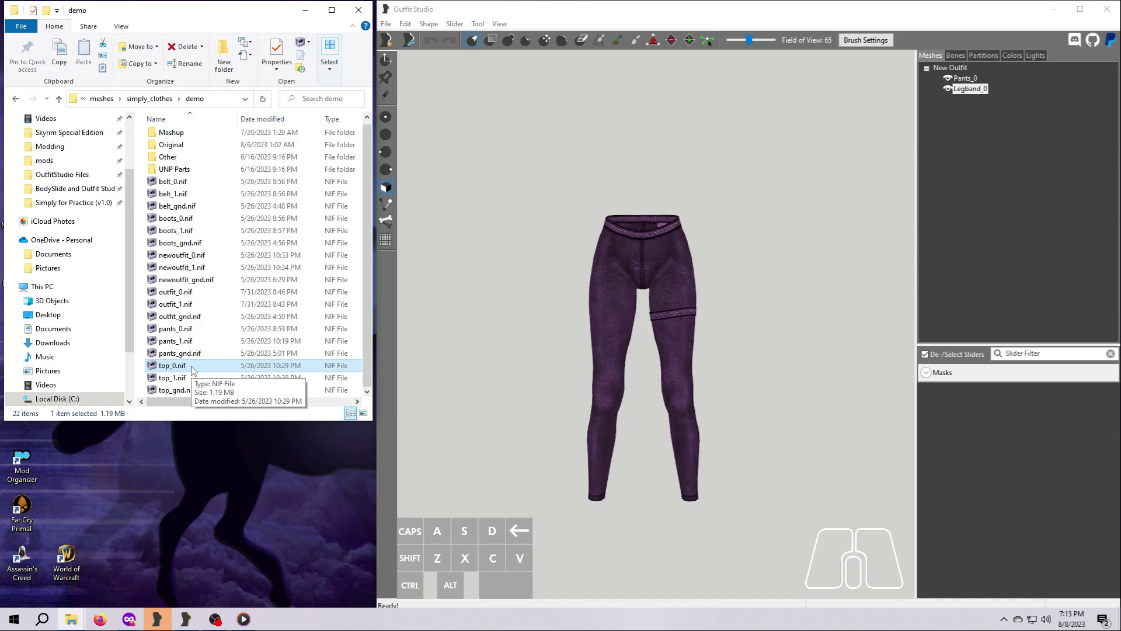
pyautogui.moveTo(192, 368); pyautogui.dragTo(532, 338)
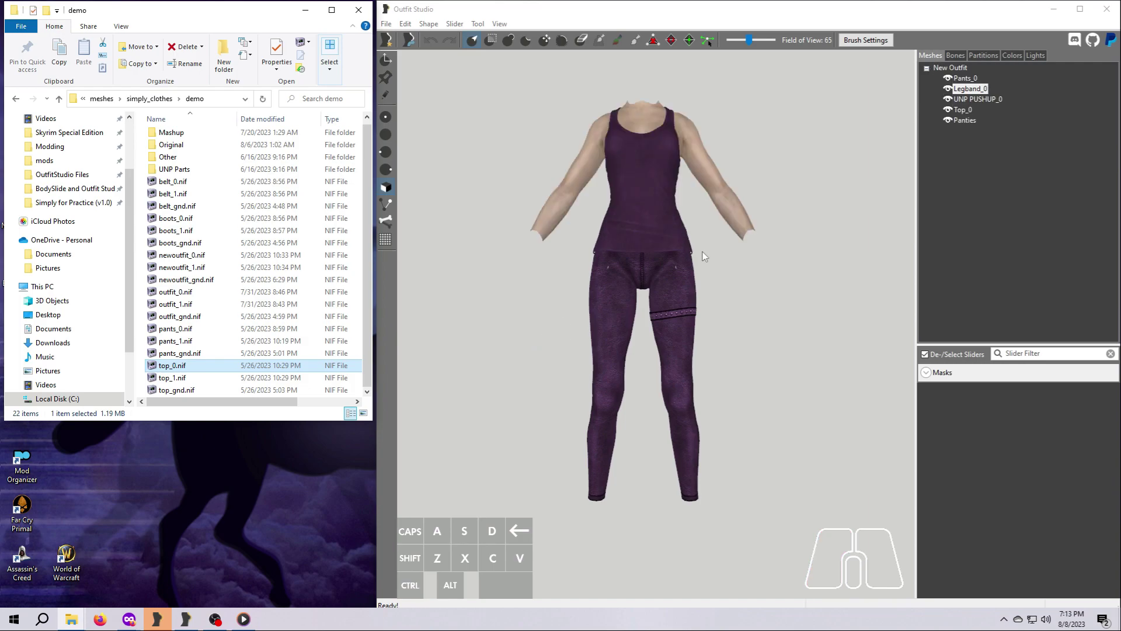
# Select the meshes added with the top as a group, and go through UNP PUSHUP_0, Legband_0 and Pants_0 individually.
pyautogui.click(969, 99)
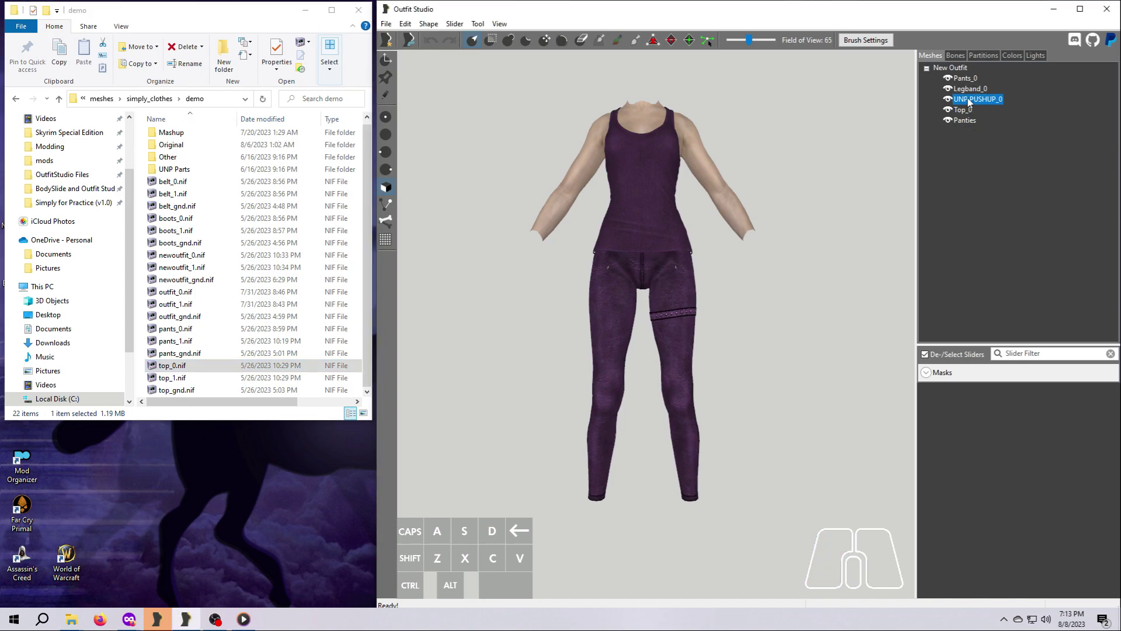
pyautogui.keyDown('shift'); pyautogui.click(964, 121); pyautogui.keyUp('shift')
pyautogui.click(972, 101)
pyautogui.click(966, 78)
pyautogui.click(967, 90)
pyautogui.click(967, 99)
pyautogui.click(969, 80)
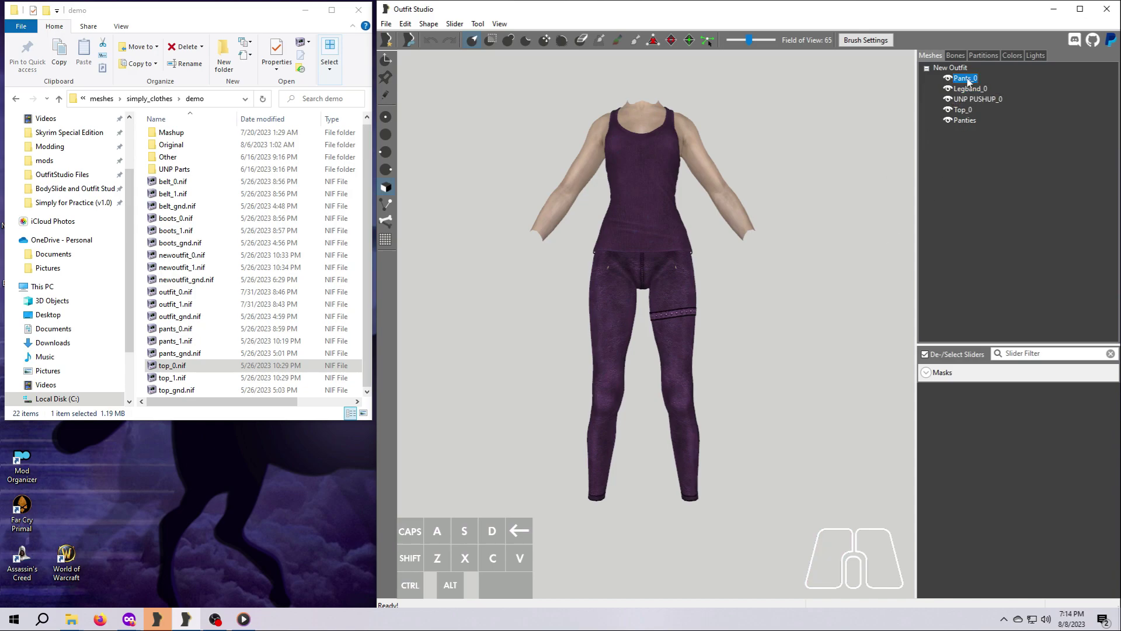
# Show mesh vertices, display Pants_0 as a wireframe and examine the ankle ends of the legs.
pyautogui.click(386, 95)
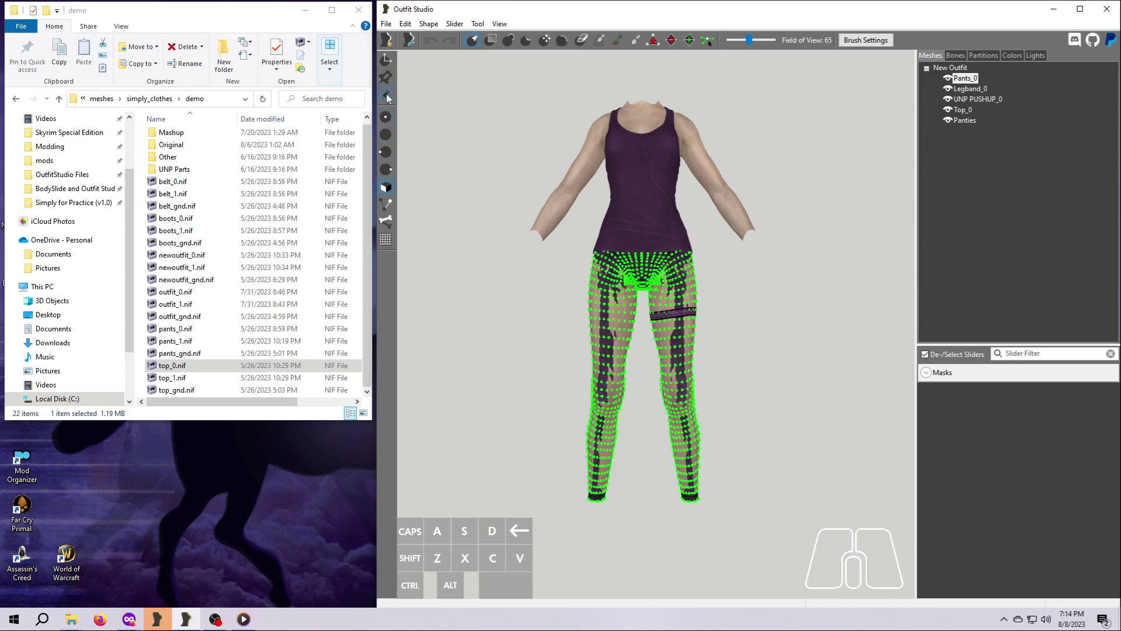
pyautogui.click(948, 78)
pyautogui.click(948, 78)
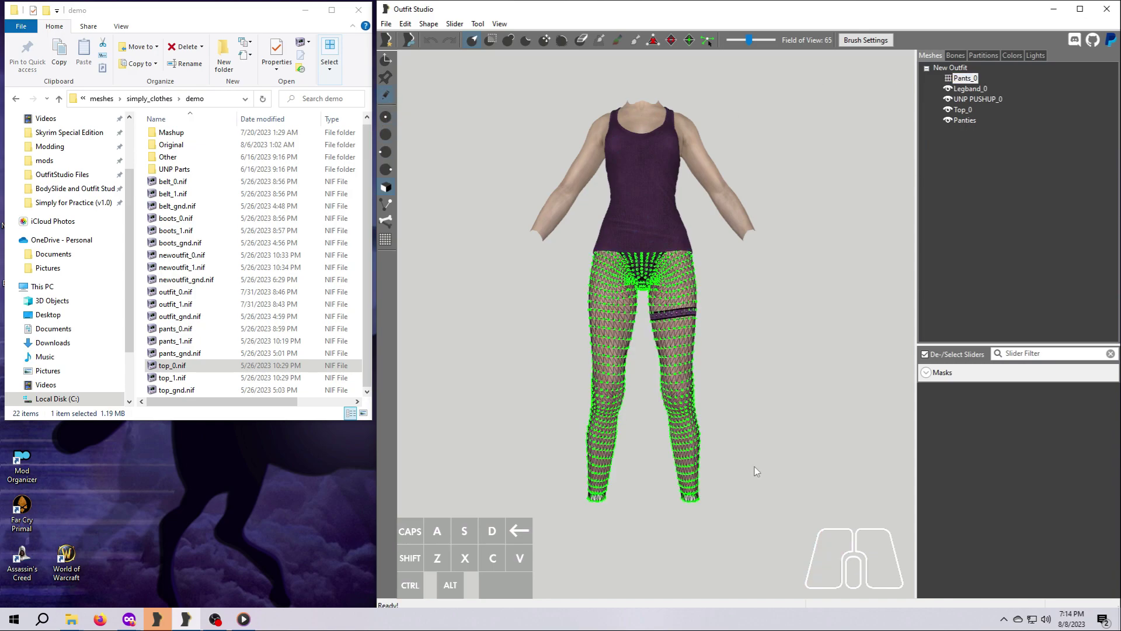
pyautogui.scroll(6, 735, 369)
pyautogui.moveTo(672, 420); pyautogui.dragTo(684, 172, button='middle')
pyautogui.moveTo(758, 321); pyautogui.dragTo(735, 339, button='right')
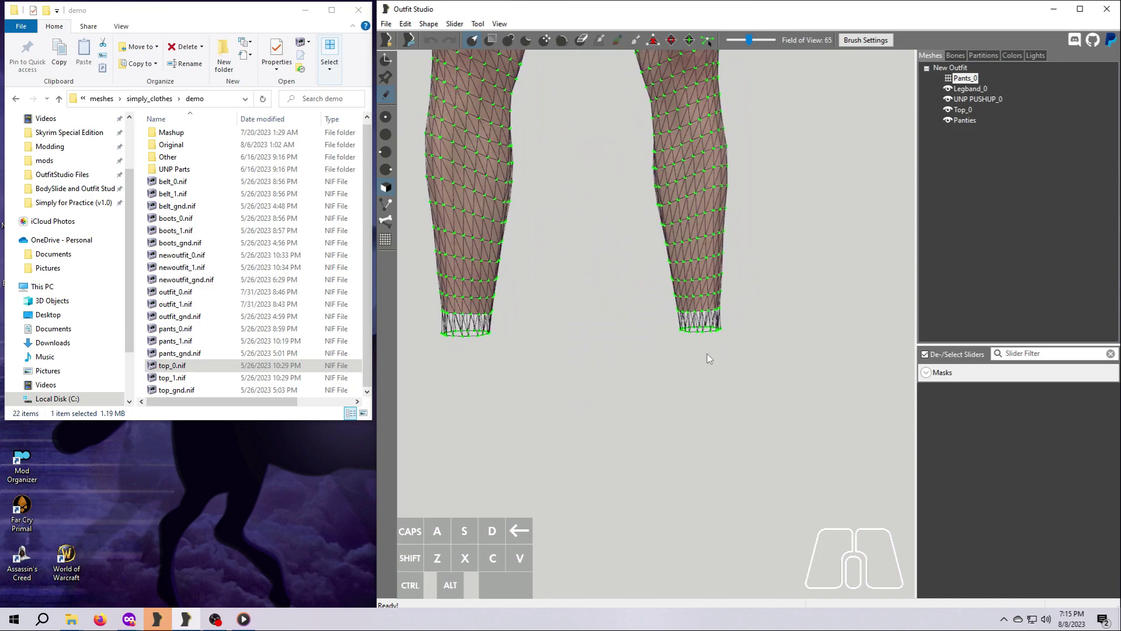
pyautogui.moveTo(614, 301); pyautogui.dragTo(675, 322, button='middle')
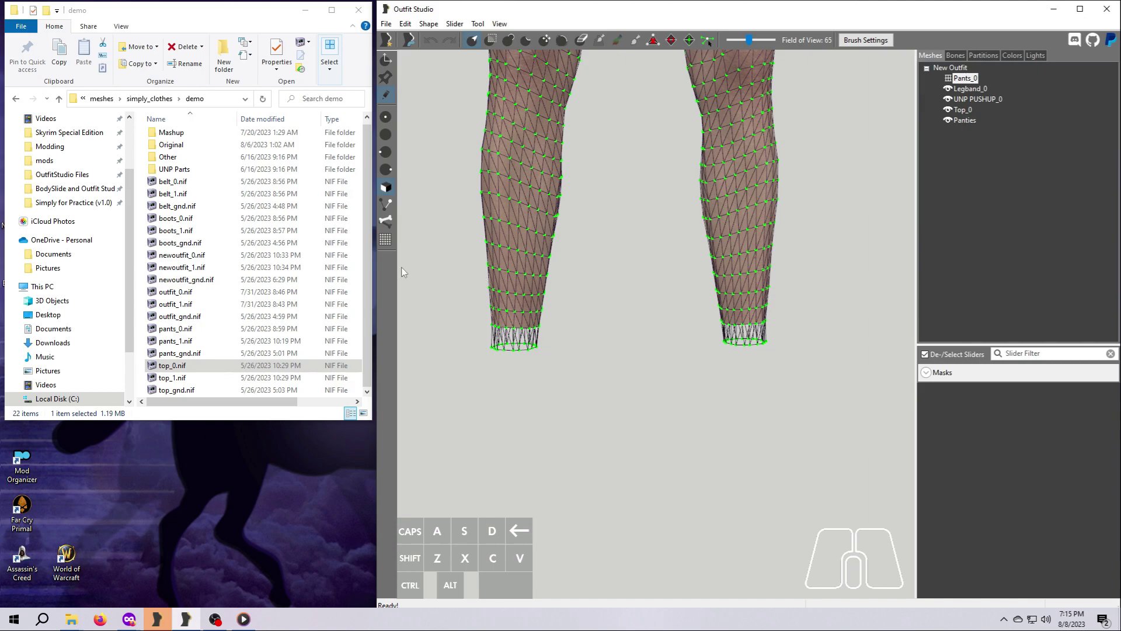
# Import femalefeet_0.nif from the UNP Parts folder into the outfit and return Pants_0 to solid display.
pyautogui.click(179, 171)
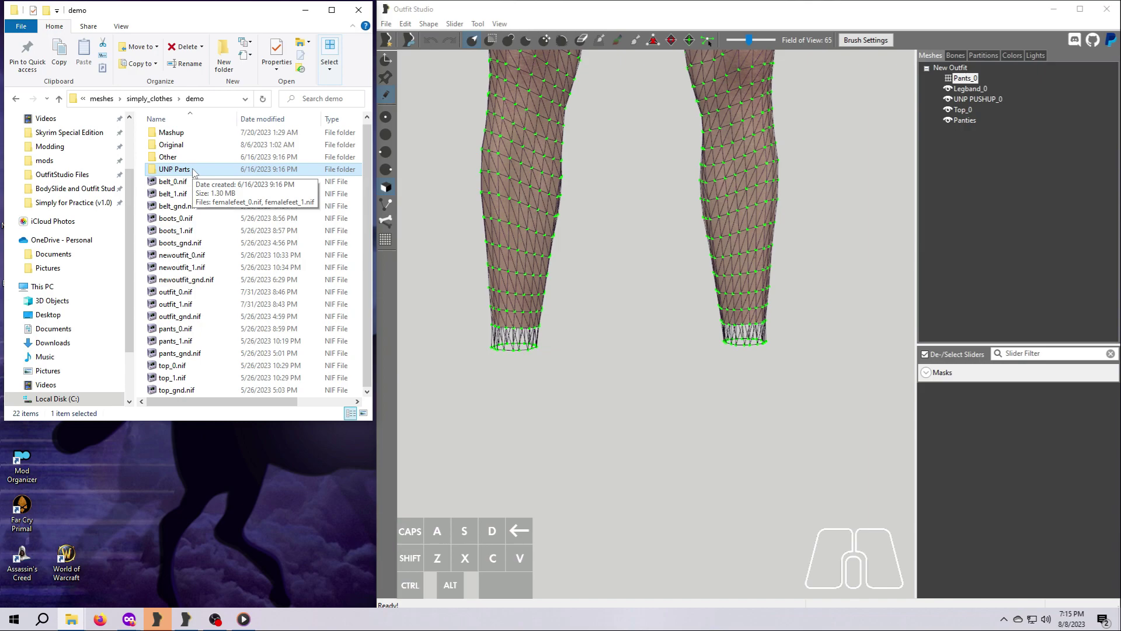
pyautogui.doubleClick(181, 169)
pyautogui.click(217, 139)
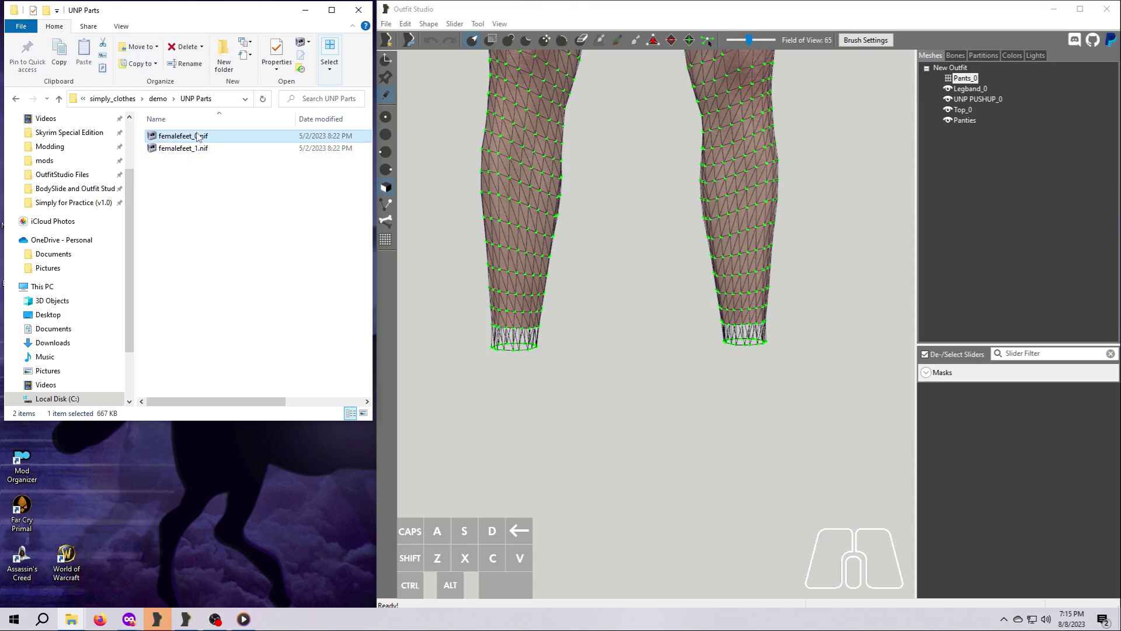
pyautogui.moveTo(220, 143); pyautogui.dragTo(716, 517)
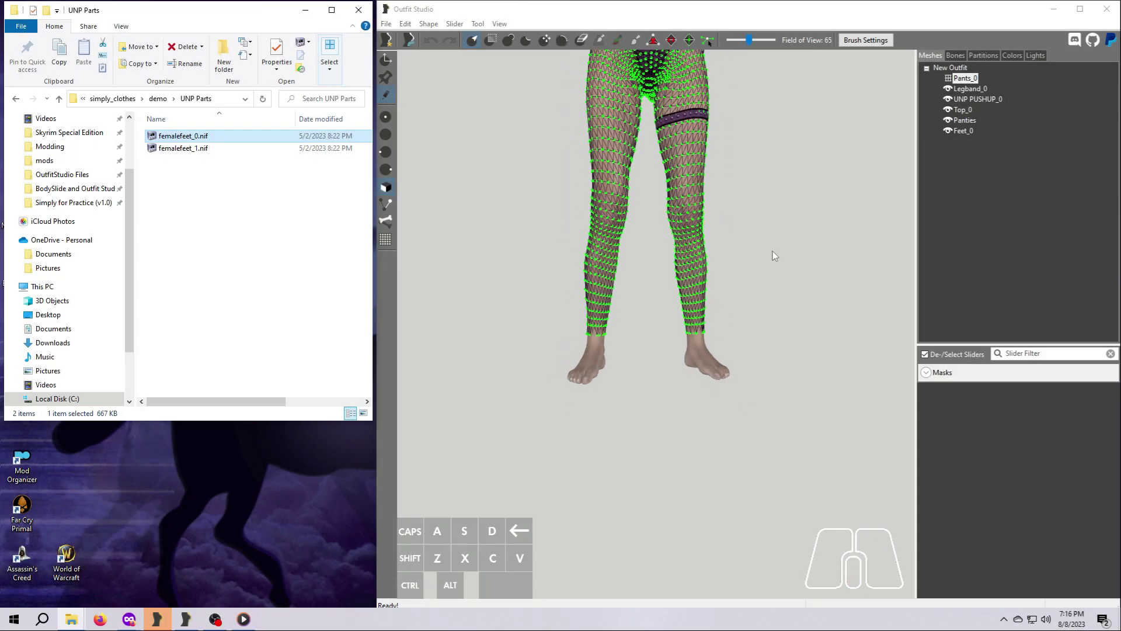
pyautogui.moveTo(759, 253); pyautogui.dragTo(734, 394, button='middle')
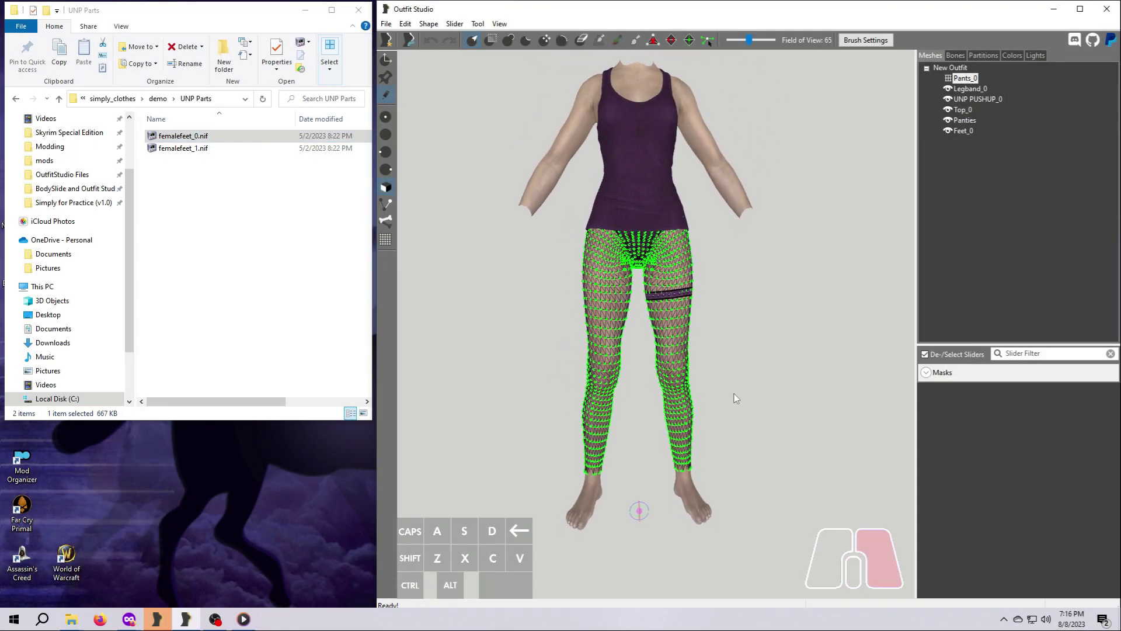
pyautogui.click(950, 79)
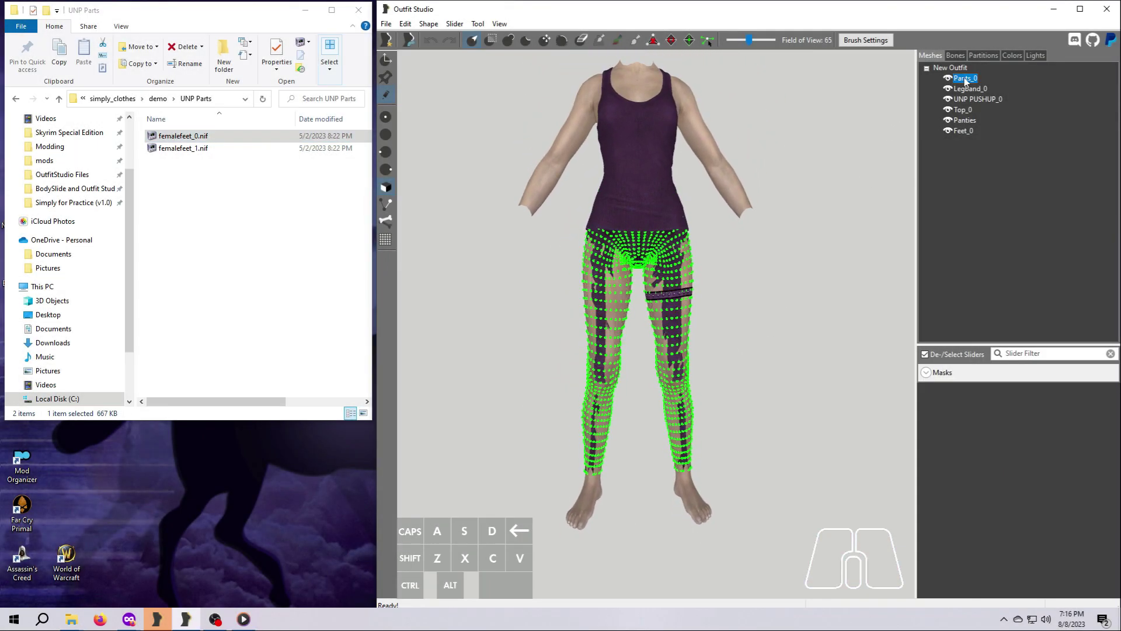
# Check the vertices of UNP PUSHUP_0 and Feet_0 one at a time, and select Pants_0 and Legband_0 together.
pyautogui.click(971, 98)
pyautogui.click(963, 131)
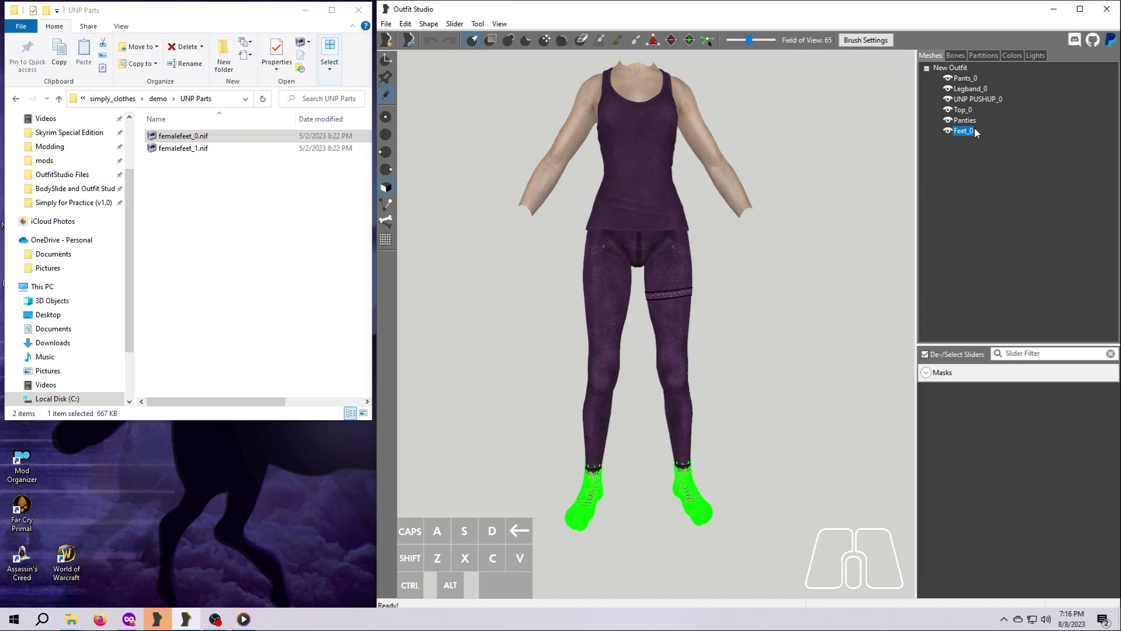
pyautogui.click(965, 78)
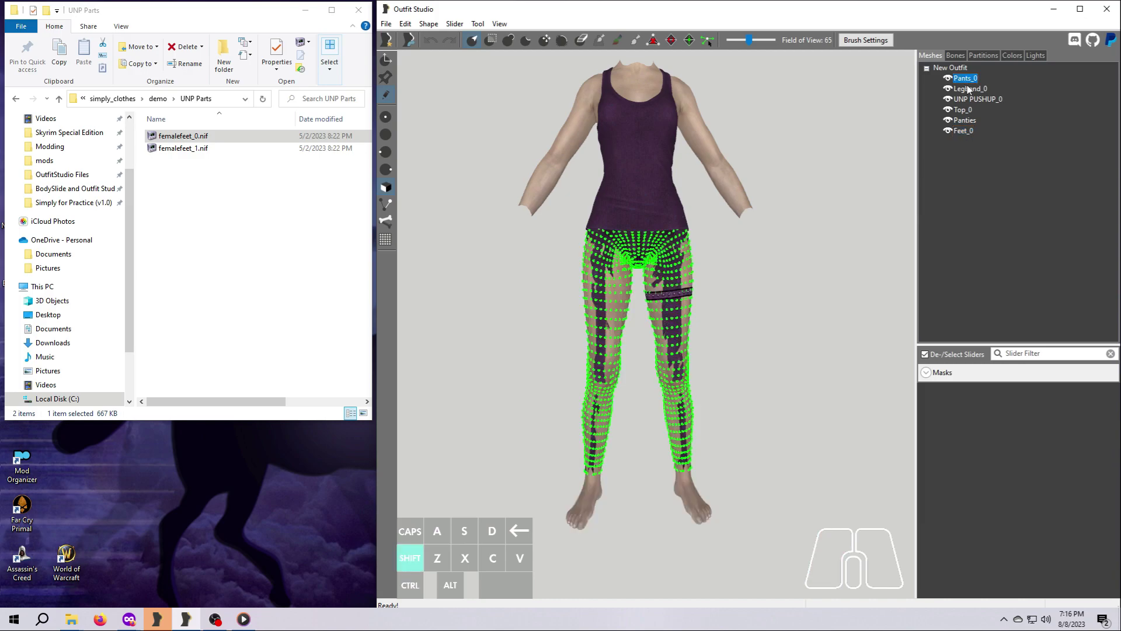
pyautogui.keyDown('shift'); pyautogui.click(969, 89); pyautogui.keyUp('shift')
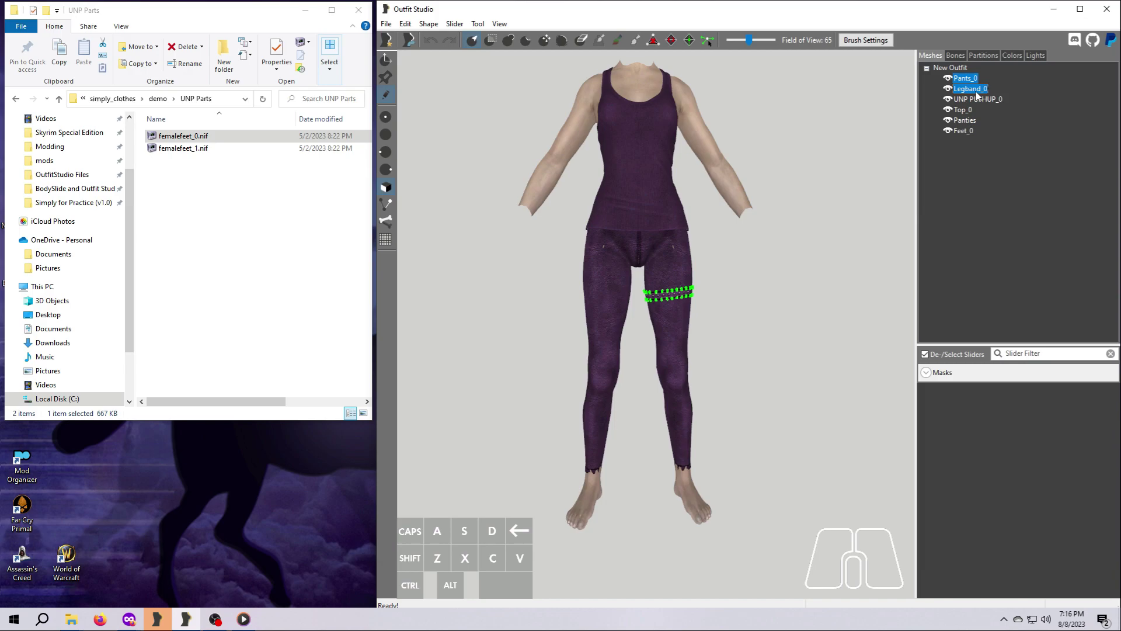
# Try the Inflate brush on only the Pants_0 mesh around the leg band, and undo the stroke.
pyautogui.click(967, 79)
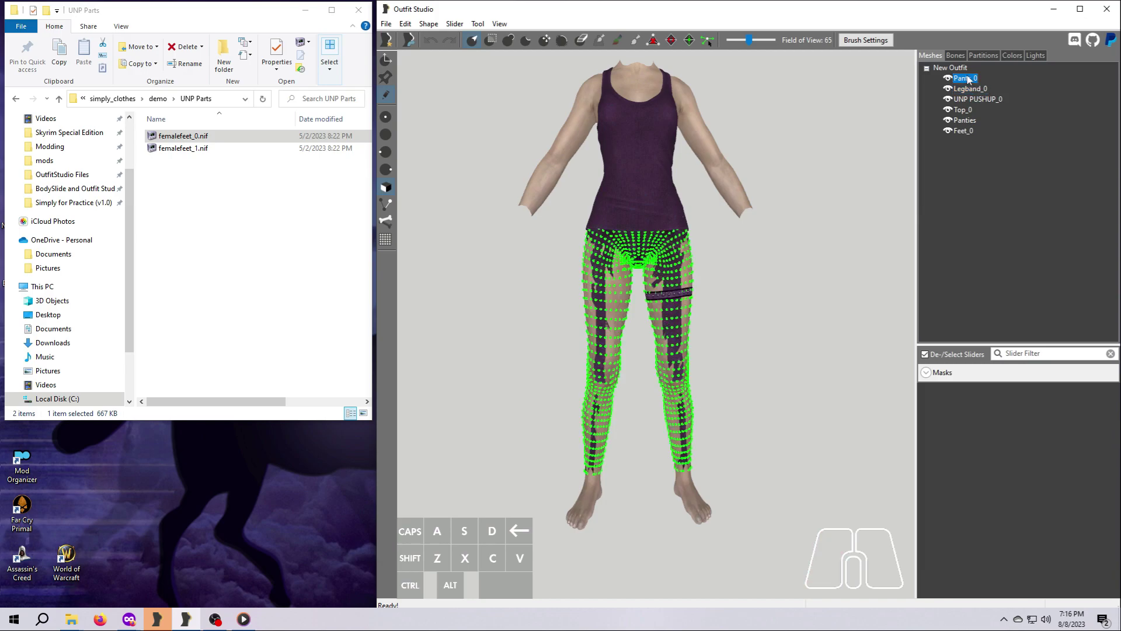
pyautogui.click(509, 40)
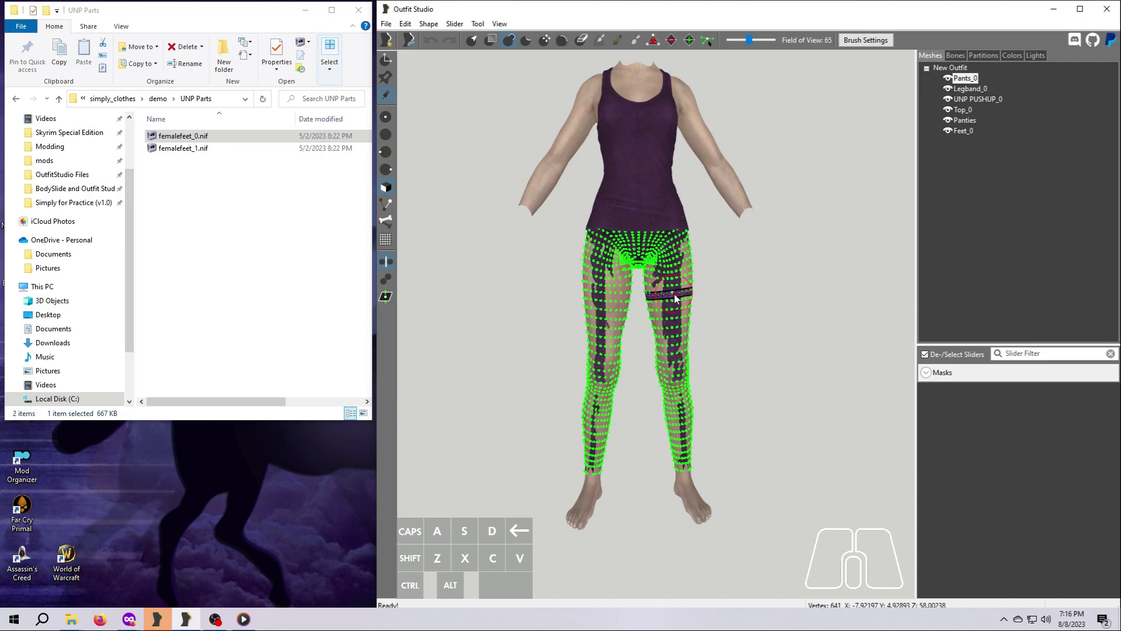
pyautogui.scroll(5, 675, 298)
pyautogui.scroll(2, 674, 292)
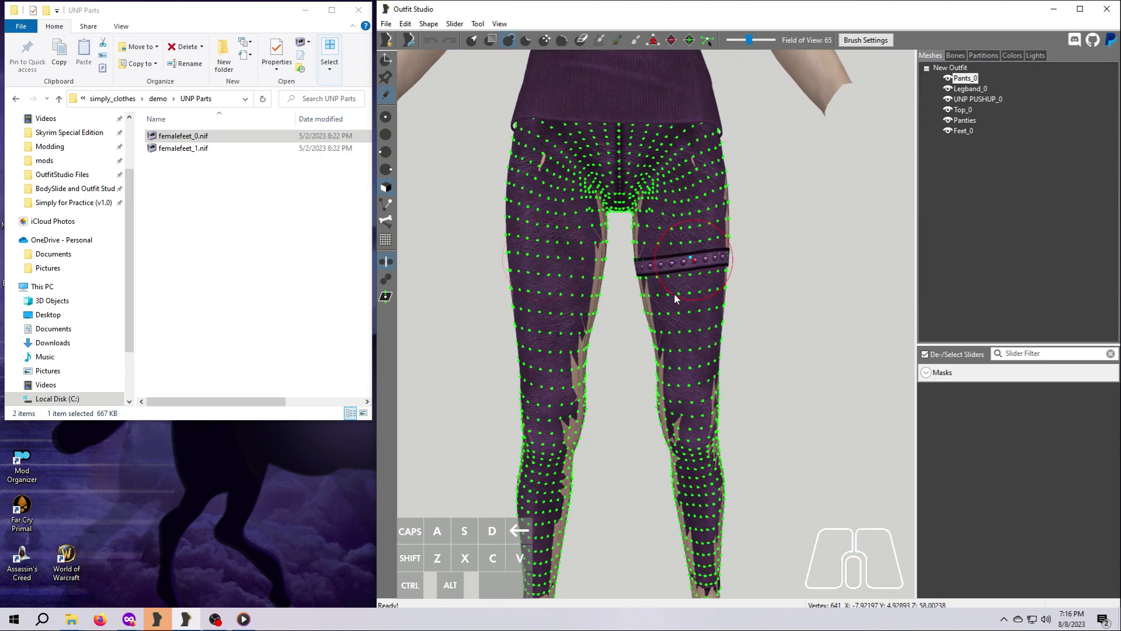
pyautogui.moveTo(676, 269)
pyautogui.mouseDown()
pyautogui.moveTo(685, 278)
pyautogui.moveTo(704, 255)
pyautogui.moveTo(713, 271)
pyautogui.mouseUp()
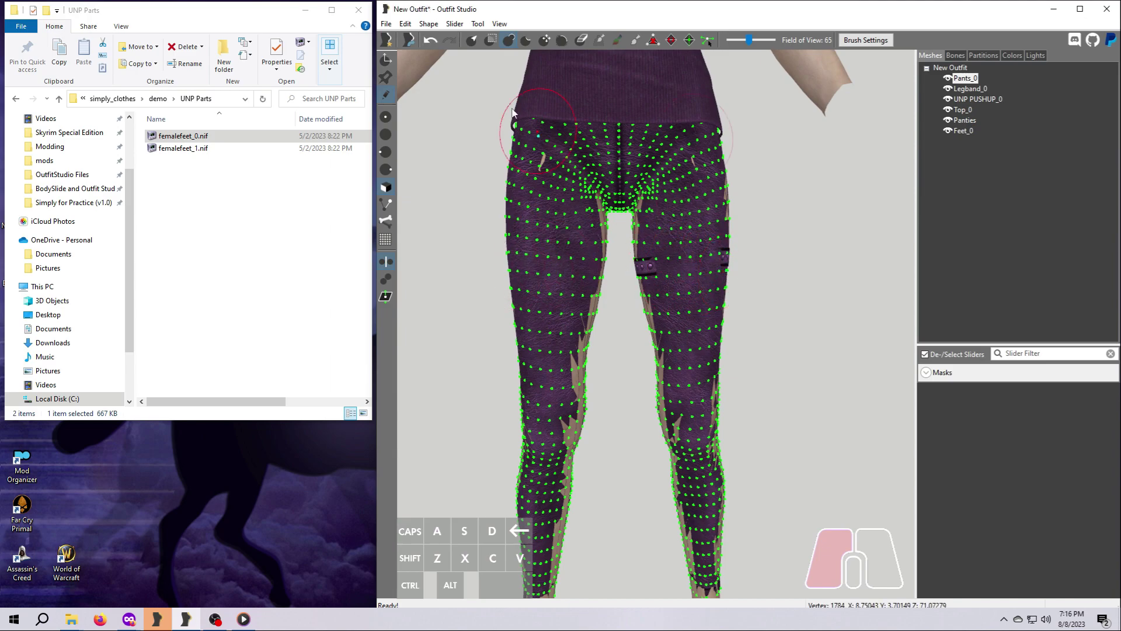
pyautogui.click(429, 44)
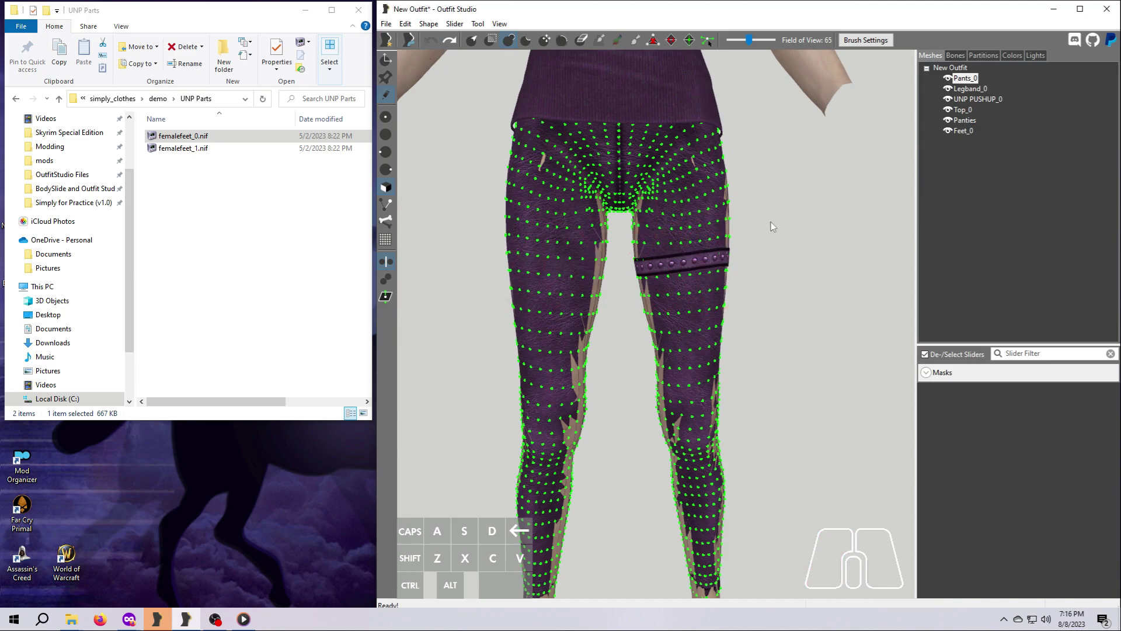
# Select Legband_0 and add Pants_0 to the selection so both meshes can be edited together.
pyautogui.click(970, 80)
pyautogui.click(970, 89)
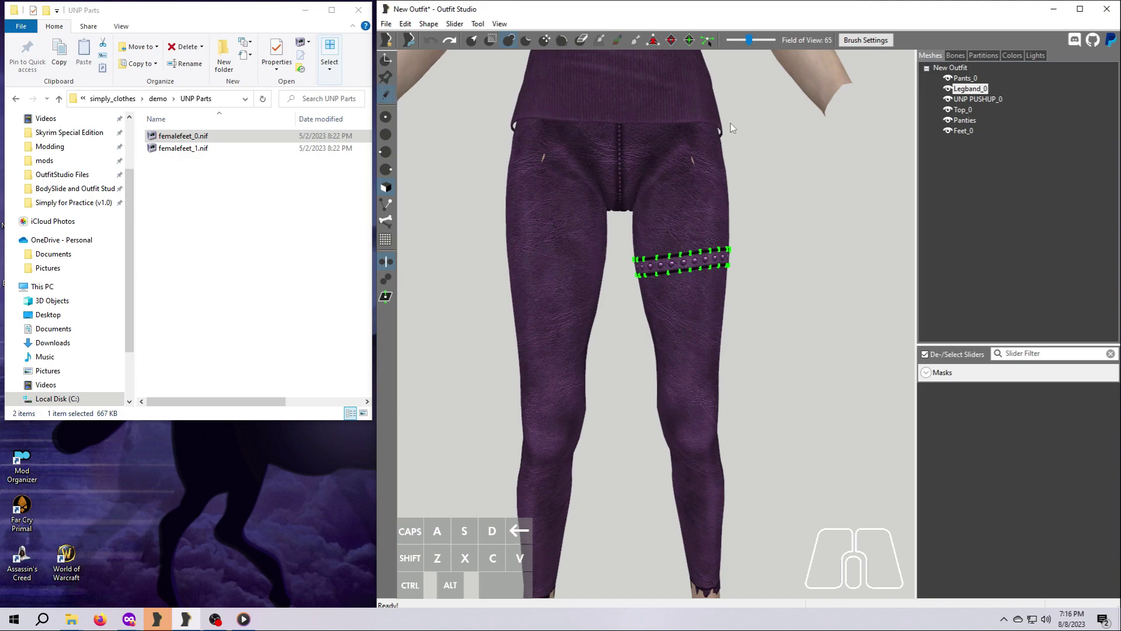
pyautogui.click(972, 89)
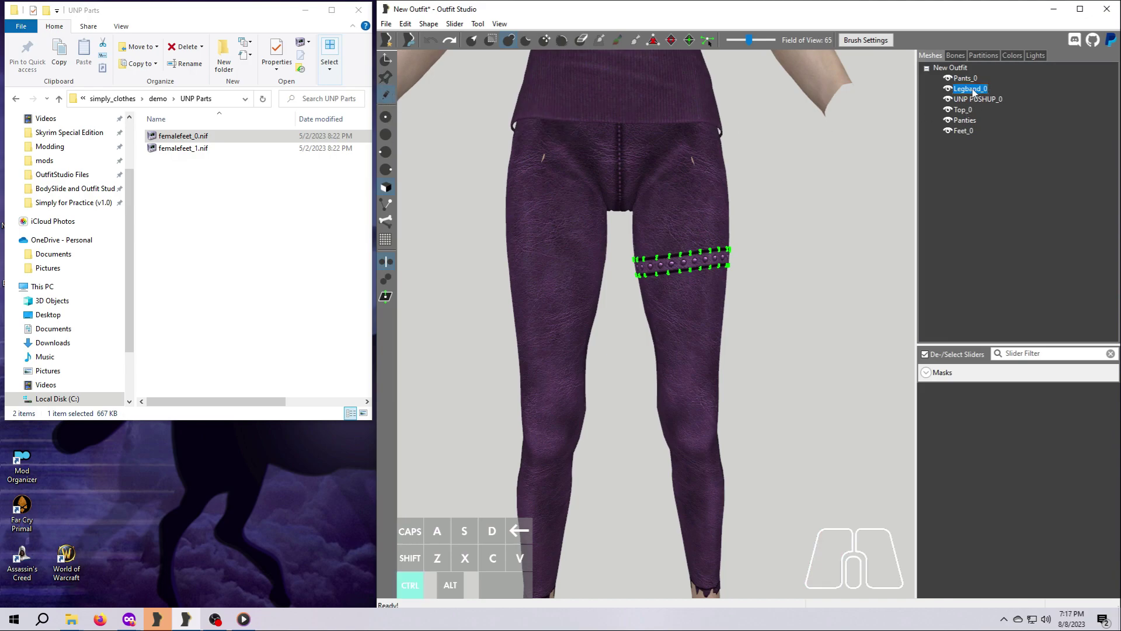
pyautogui.keyDown('ctrl'); pyautogui.click(966, 79); pyautogui.keyUp('ctrl')
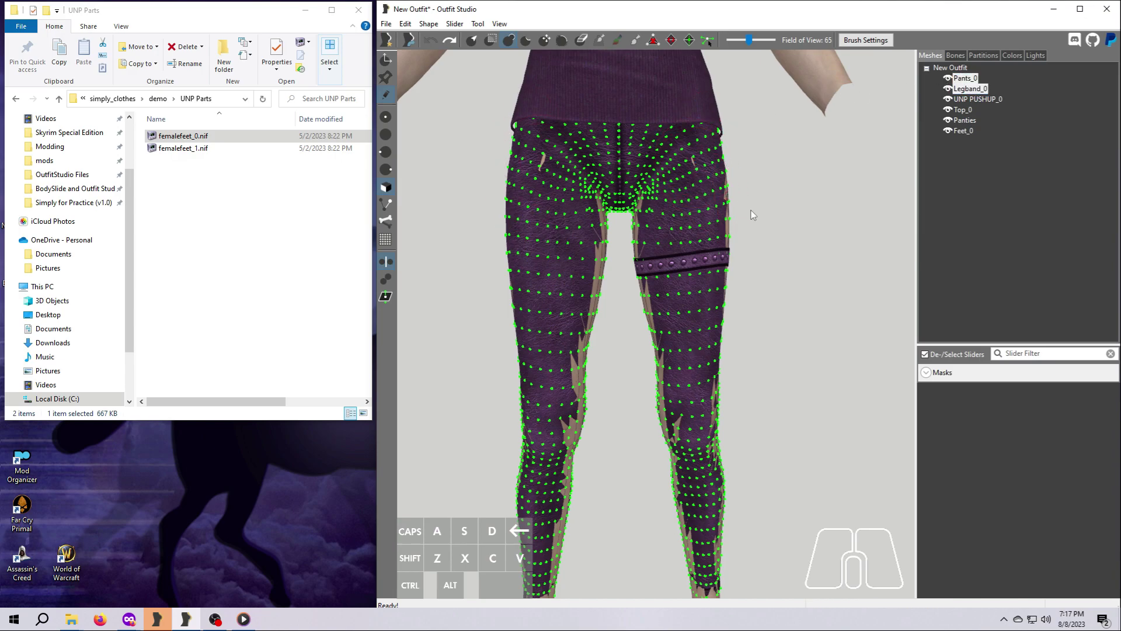
# Try the mirrored Inflate brush on the thigh opposite the leg band with both meshes selected, and undo each stroke.
pyautogui.click(472, 39)
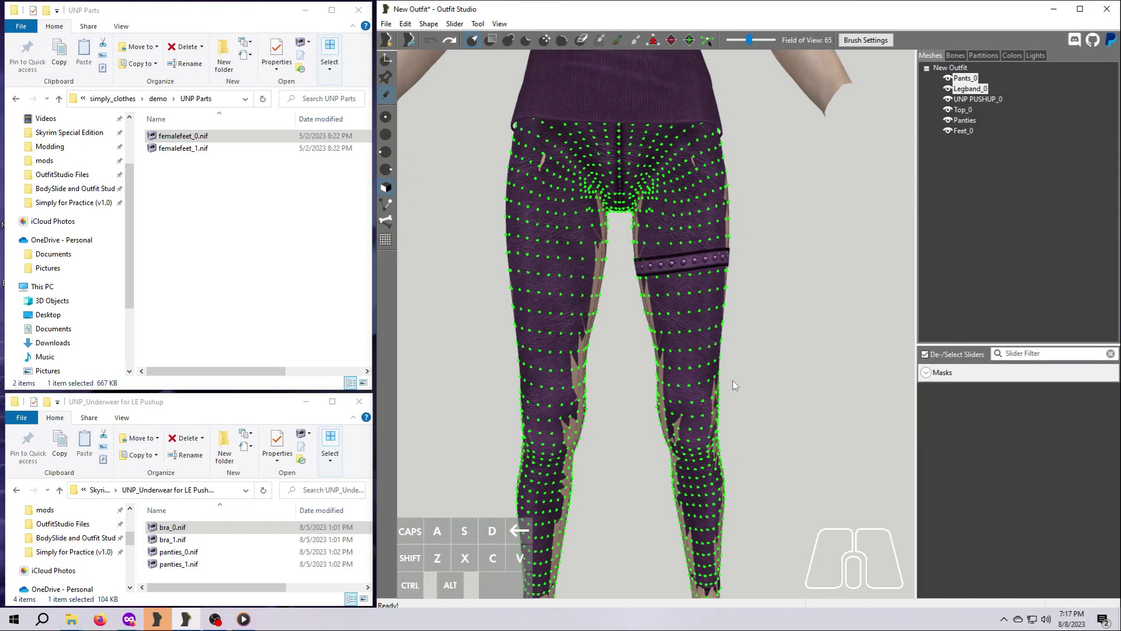
pyautogui.moveTo(737, 379)
pyautogui.mouseDown(button='right')
pyautogui.moveTo(525, 381)
pyautogui.moveTo(740, 382)
pyautogui.mouseUp(button='right')
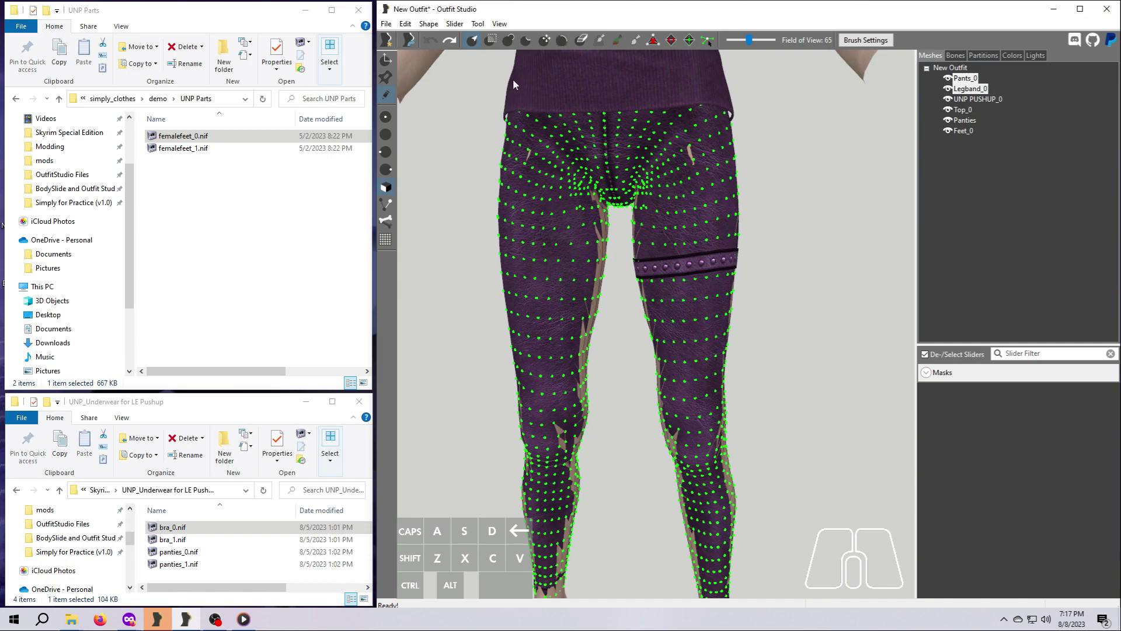
pyautogui.click(507, 40)
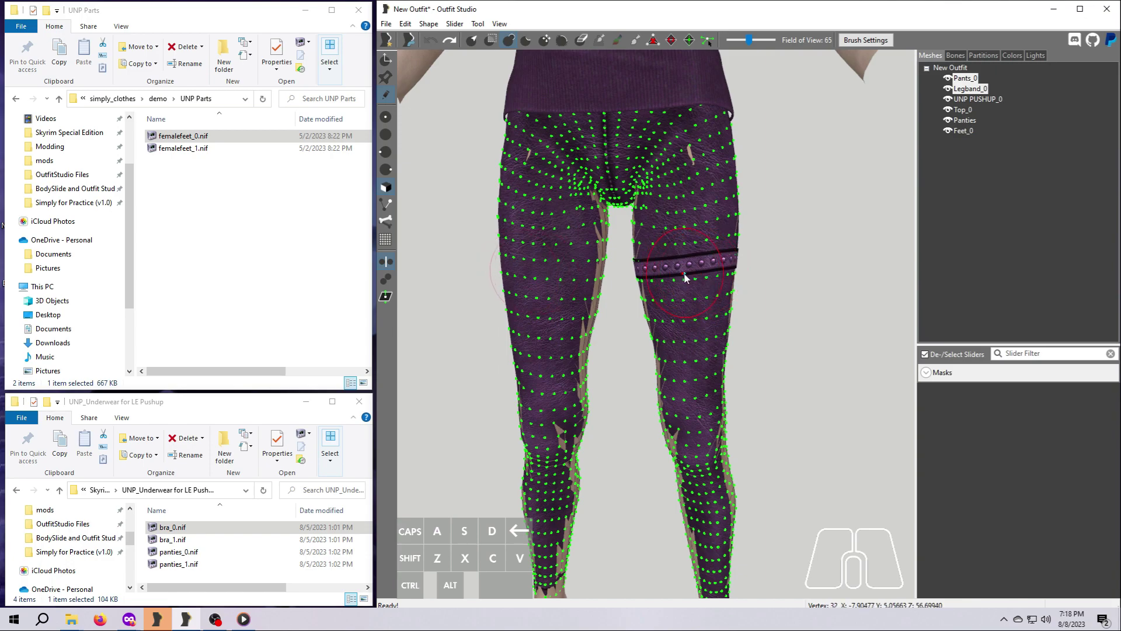
pyautogui.moveTo(749, 295); pyautogui.dragTo(808, 289, button='right')
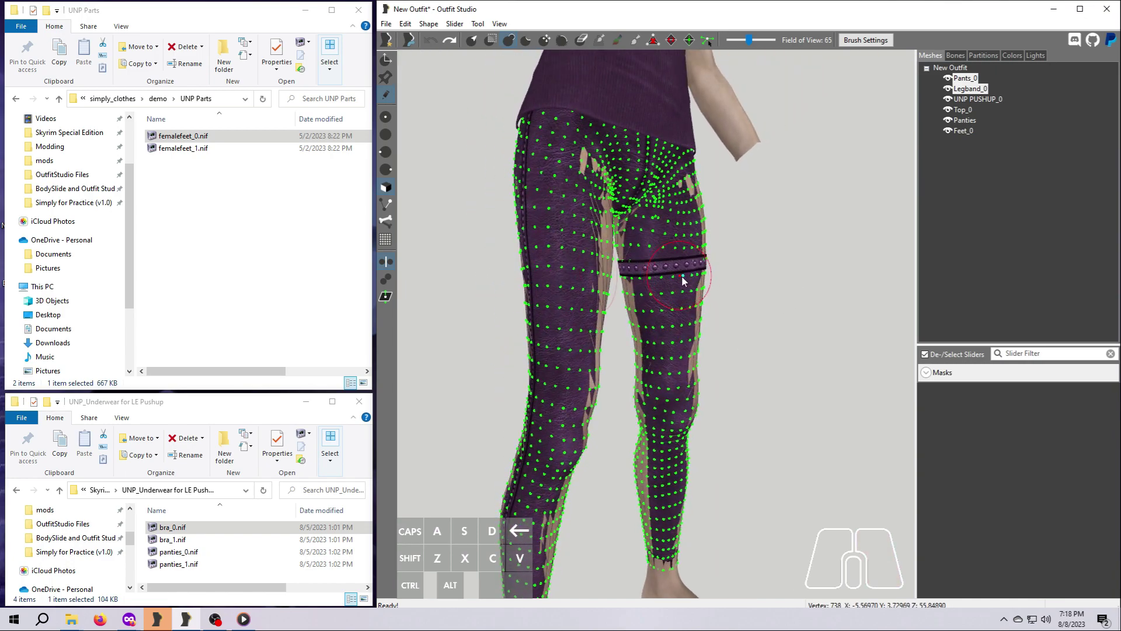
pyautogui.moveTo(769, 300); pyautogui.dragTo(727, 301, button='right')
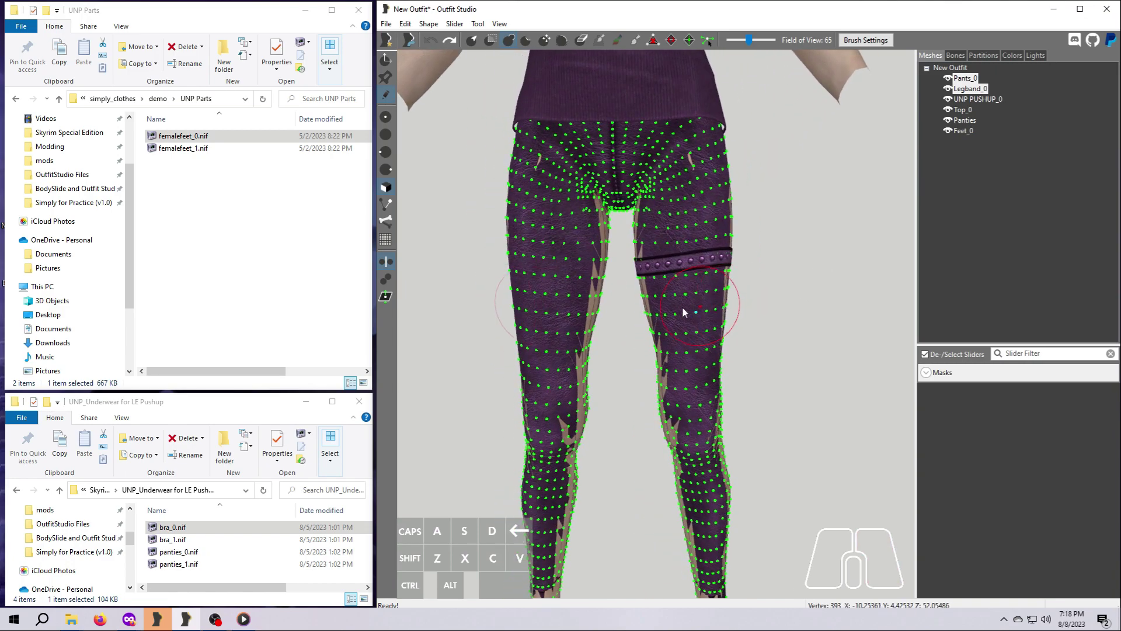
pyautogui.click(589, 281)
pyautogui.moveTo(556, 273)
pyautogui.mouseDown()
pyautogui.moveTo(524, 278)
pyautogui.moveTo(552, 268)
pyautogui.mouseUp()
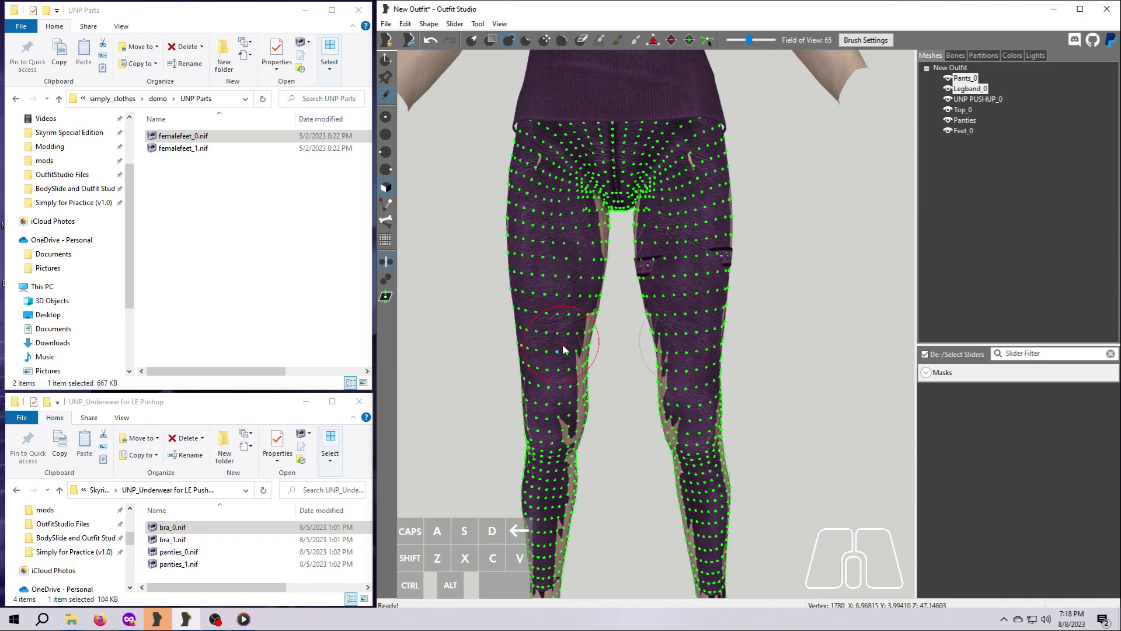
pyautogui.click(431, 42)
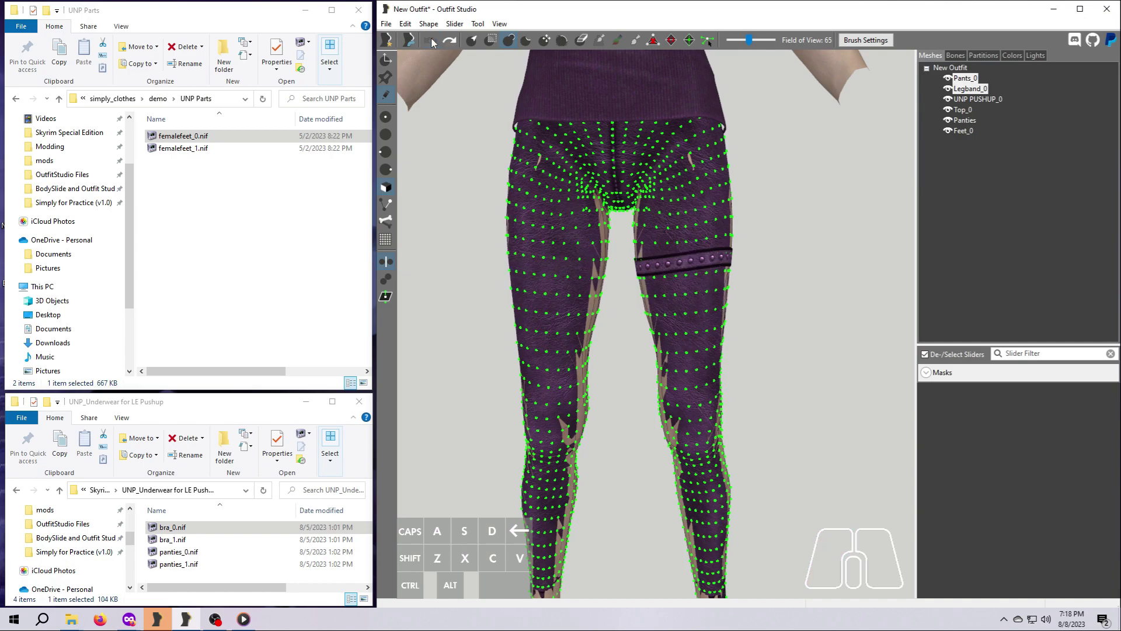
pyautogui.click(577, 275)
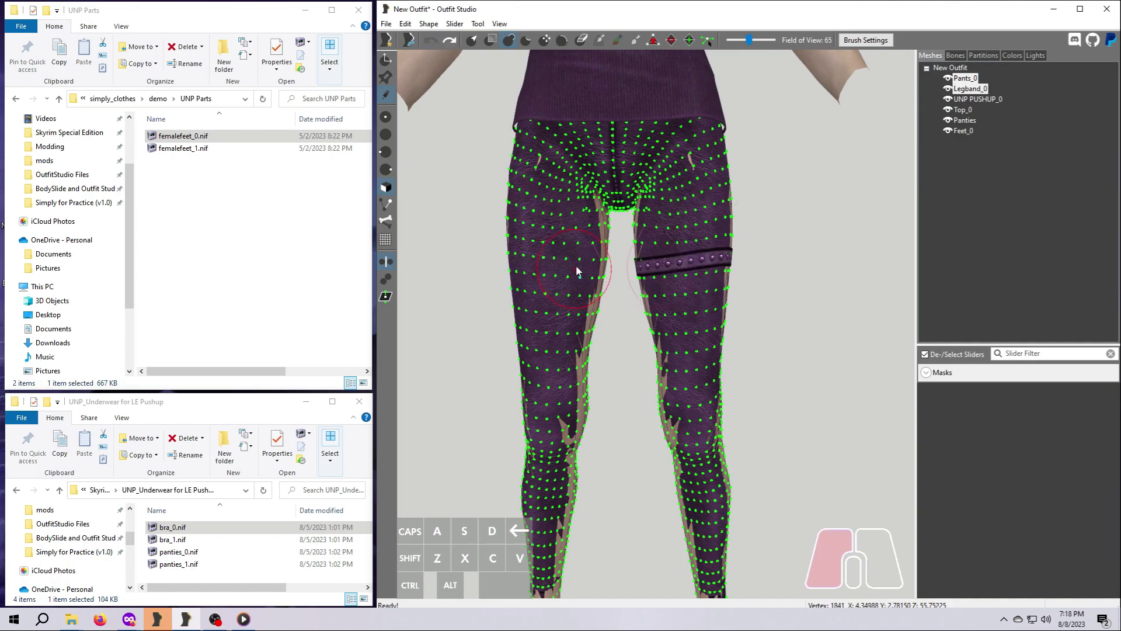
pyautogui.moveTo(562, 290); pyautogui.dragTo(603, 259)
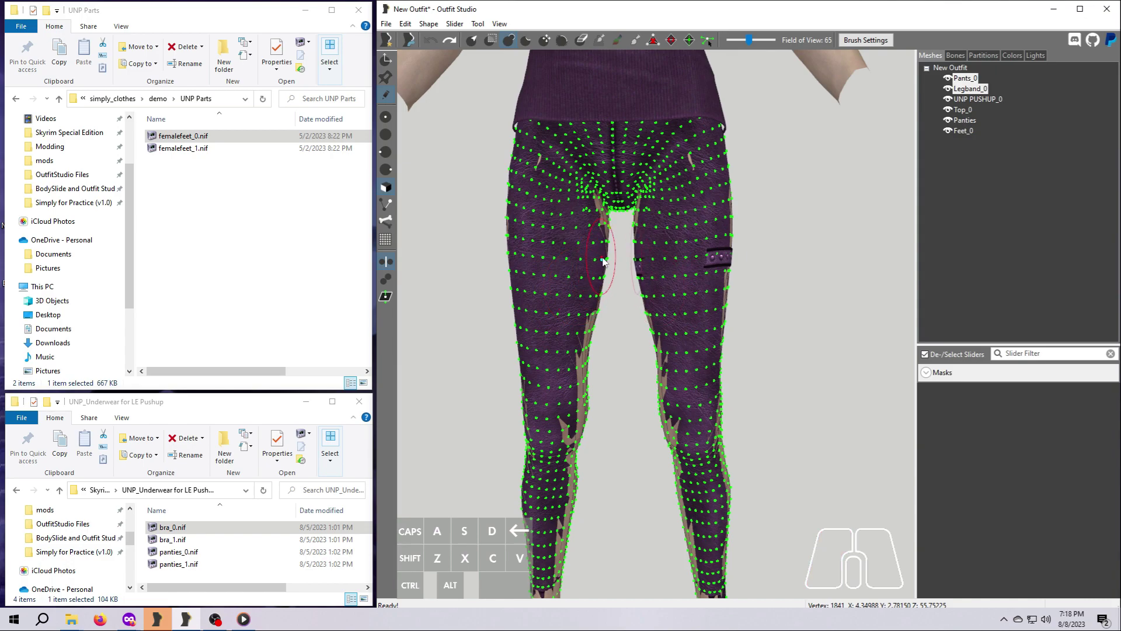
pyautogui.click(432, 41)
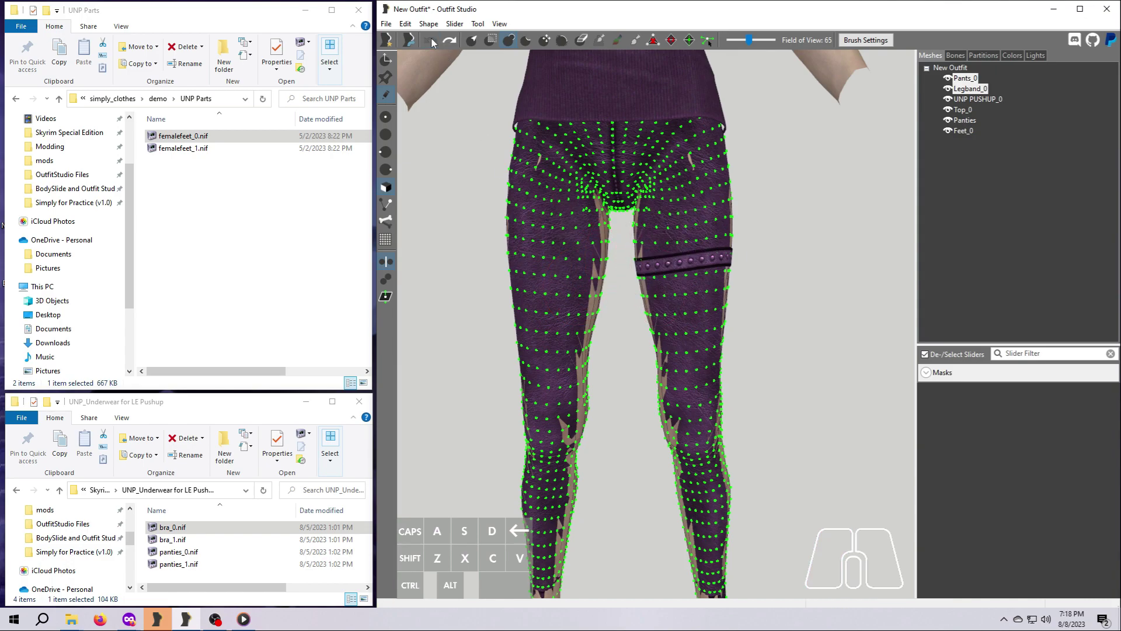
# Inflate Pants_0 and Legband_0 together around the banded thigh, from the front to the rear of the thighs.
pyautogui.moveTo(663, 258)
pyautogui.mouseDown()
pyautogui.moveTo(672, 272)
pyautogui.moveTo(733, 272)
pyautogui.mouseUp()
pyautogui.moveTo(753, 339)
pyautogui.mouseDown(button='right')
pyautogui.moveTo(703, 233)
pyautogui.moveTo(758, 341)
pyautogui.moveTo(642, 344)
pyautogui.moveTo(565, 327)
pyautogui.mouseUp(button='right')
pyautogui.click(645, 320)
pyautogui.click(566, 304)
pyautogui.moveTo(569, 275); pyautogui.dragTo(568, 355, button='right')
pyautogui.click(556, 286)
pyautogui.click(589, 267)
pyautogui.click(603, 215)
pyautogui.click(583, 214)
# Inflate the pants down the backs of the legs with the Inflate brush to cover the exposed skin.
pyautogui.moveTo(780, 399)
pyautogui.mouseDown(button='right')
pyautogui.moveTo(833, 397)
pyautogui.moveTo(724, 332)
pyautogui.mouseUp(button='right')
pyautogui.moveTo(681, 402); pyautogui.dragTo(654, 318)
pyautogui.moveTo(648, 362); pyautogui.dragTo(643, 292)
pyautogui.scroll(-4, 750, 427)
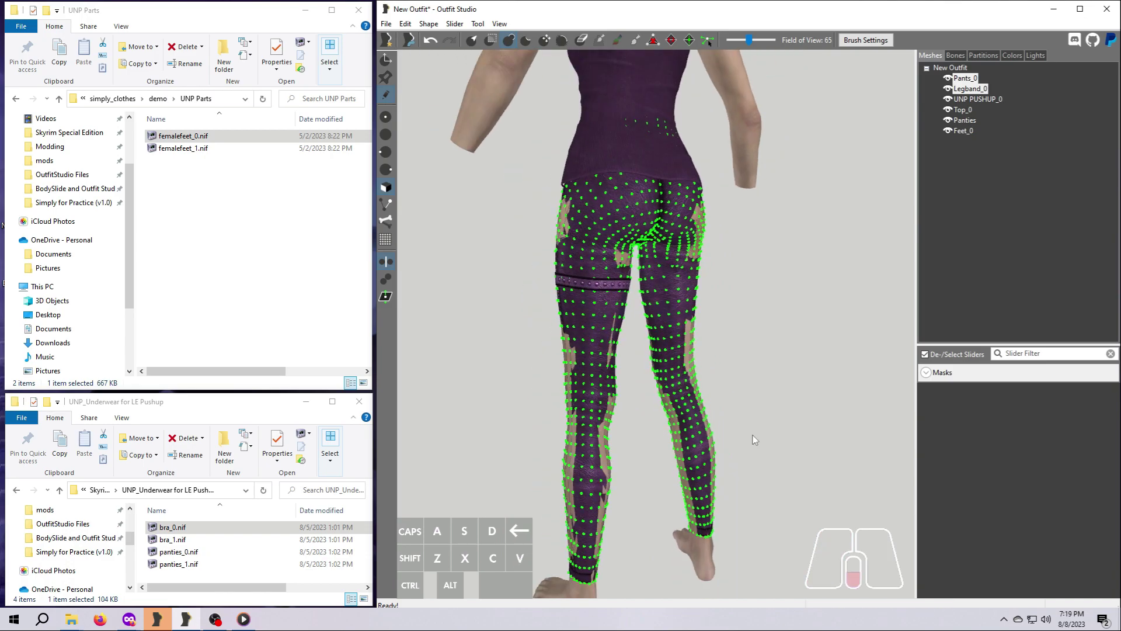
pyautogui.moveTo(752, 435); pyautogui.dragTo(744, 440, button='right')
pyautogui.moveTo(599, 369); pyautogui.dragTo(605, 327)
# Inflate the pants over the rear upper thighs, the outer legs and the hip side near the leg band.
pyautogui.moveTo(635, 411)
pyautogui.mouseDown(button='right')
pyautogui.moveTo(617, 412)
pyautogui.moveTo(665, 413)
pyautogui.mouseUp(button='right')
pyautogui.moveTo(645, 295)
pyautogui.mouseDown()
pyautogui.moveTo(641, 257)
pyautogui.moveTo(654, 240)
pyautogui.mouseUp()
pyautogui.moveTo(667, 314)
pyautogui.mouseDown(button='right')
pyautogui.moveTo(745, 388)
pyautogui.moveTo(635, 283)
pyautogui.mouseUp(button='right')
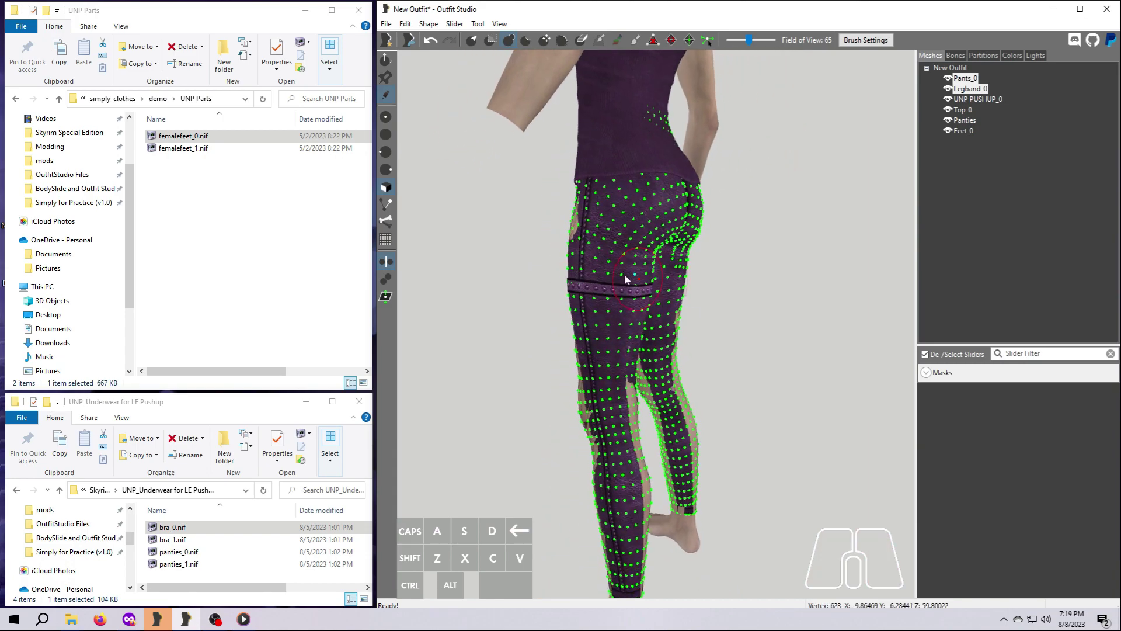
pyautogui.moveTo(615, 352); pyautogui.dragTo(630, 402)
pyautogui.moveTo(630, 403)
pyautogui.mouseDown(button='right')
pyautogui.moveTo(730, 373)
pyautogui.moveTo(698, 275)
pyautogui.mouseUp(button='right')
pyautogui.moveTo(698, 275); pyautogui.dragTo(715, 208)
# Inflate the pants on the front and inner upper thighs and hips to cover the skin above the leg band.
pyautogui.moveTo(715, 207); pyautogui.dragTo(780, 308, button='right')
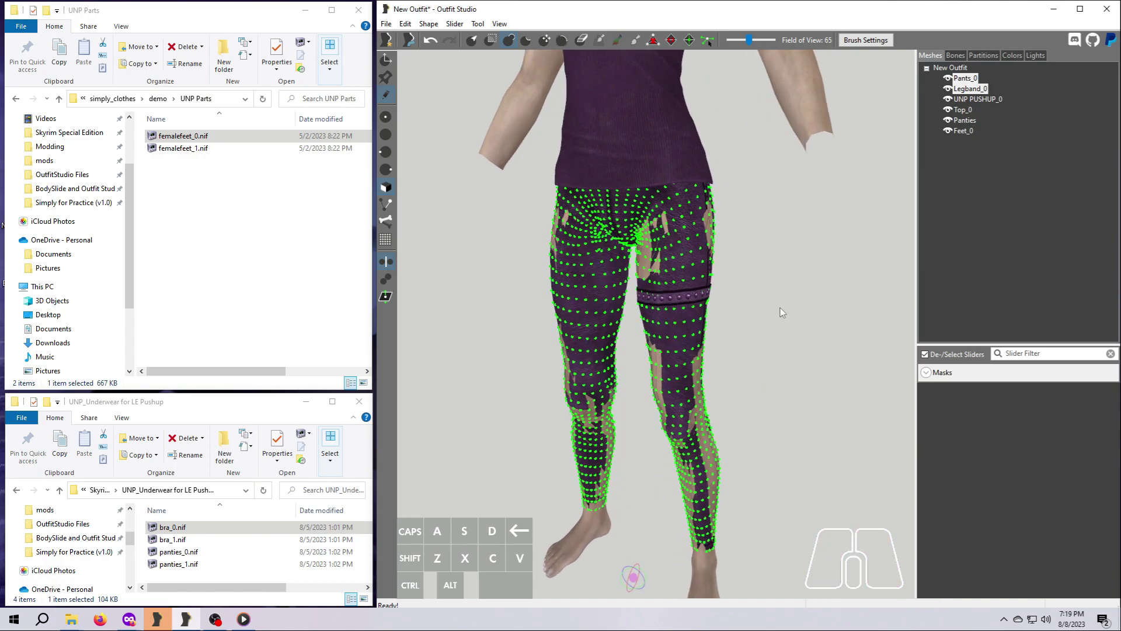
pyautogui.moveTo(674, 286); pyautogui.dragTo(661, 216)
pyautogui.moveTo(712, 266); pyautogui.dragTo(719, 202)
pyautogui.moveTo(740, 346); pyautogui.dragTo(773, 349, button='right')
pyautogui.moveTo(647, 291)
pyautogui.mouseDown()
pyautogui.moveTo(643, 247)
pyautogui.moveTo(719, 213)
pyautogui.mouseUp()
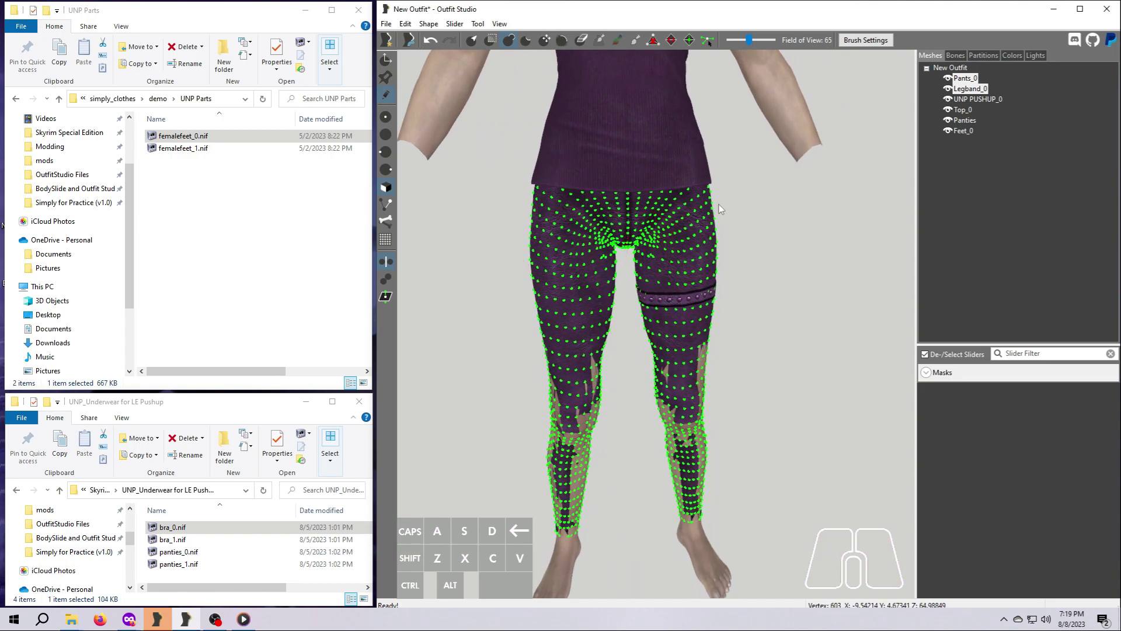
# Inflate the pants along the lower thighs and around the knees on the front and outer sides.
pyautogui.moveTo(745, 318); pyautogui.dragTo(805, 374, button='right')
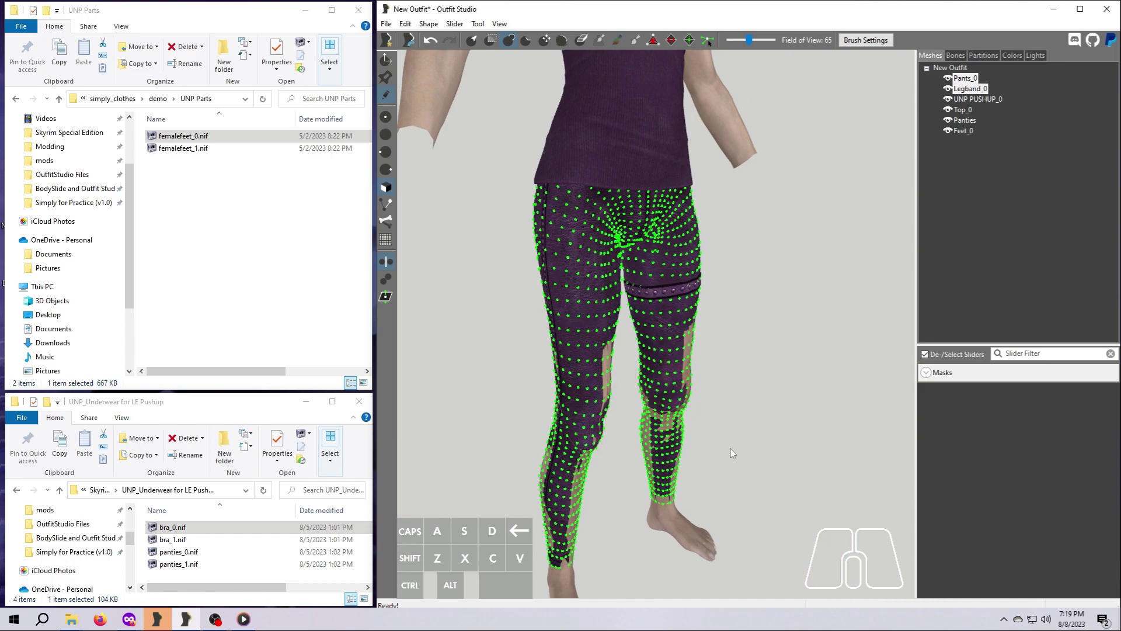
pyautogui.moveTo(722, 442); pyautogui.dragTo(696, 447, button='right')
pyautogui.moveTo(663, 374); pyautogui.dragTo(672, 321)
pyautogui.moveTo(765, 447); pyautogui.dragTo(700, 444, button='right')
pyautogui.moveTo(679, 433); pyautogui.dragTo(691, 328)
pyautogui.moveTo(705, 439)
pyautogui.mouseDown(button='right')
pyautogui.moveTo(793, 456)
pyautogui.moveTo(736, 433)
pyautogui.mouseUp(button='right')
pyautogui.moveTo(704, 418); pyautogui.dragTo(697, 362)
pyautogui.moveTo(697, 362); pyautogui.dragTo(719, 410, button='right')
pyautogui.moveTo(713, 397); pyautogui.dragTo(685, 335)
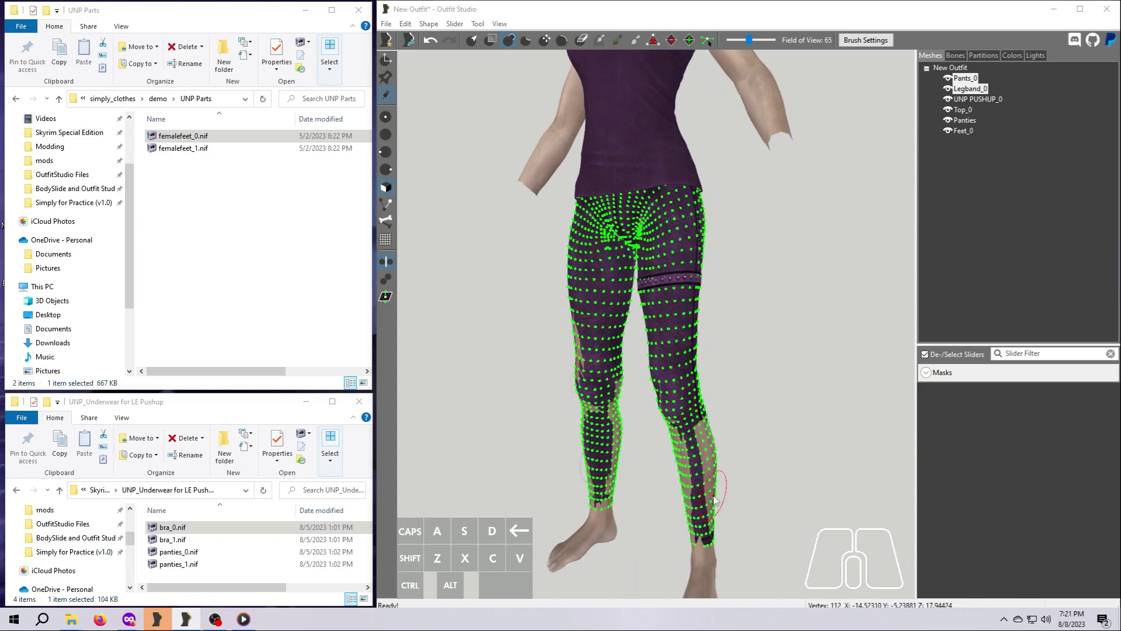
# Inflate the pants over the shins and outer calves to cover the exposed skin on the lower legs.
pyautogui.moveTo(715, 502); pyautogui.dragTo(695, 432)
pyautogui.moveTo(759, 508); pyautogui.dragTo(717, 505, button='right')
pyautogui.moveTo(682, 503); pyautogui.dragTo(674, 463)
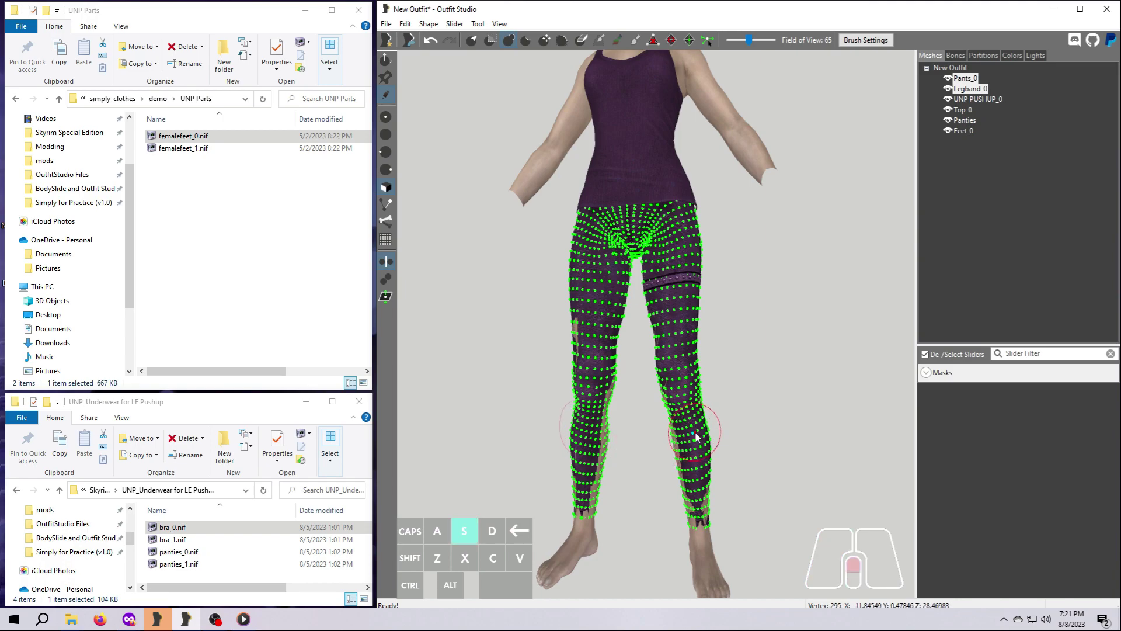
pyautogui.scroll(2, 695, 434)
pyautogui.moveTo(720, 447); pyautogui.dragTo(730, 462, button='right')
pyautogui.moveTo(669, 482); pyautogui.dragTo(658, 422)
# Inflate the pants at the backs of the calves and down to the ankle hems.
pyautogui.moveTo(657, 470); pyautogui.dragTo(613, 485, button='right')
pyautogui.moveTo(631, 336); pyautogui.dragTo(629, 373)
pyautogui.moveTo(614, 540); pyautogui.dragTo(630, 435)
pyautogui.moveTo(632, 426); pyautogui.dragTo(604, 467, button='right')
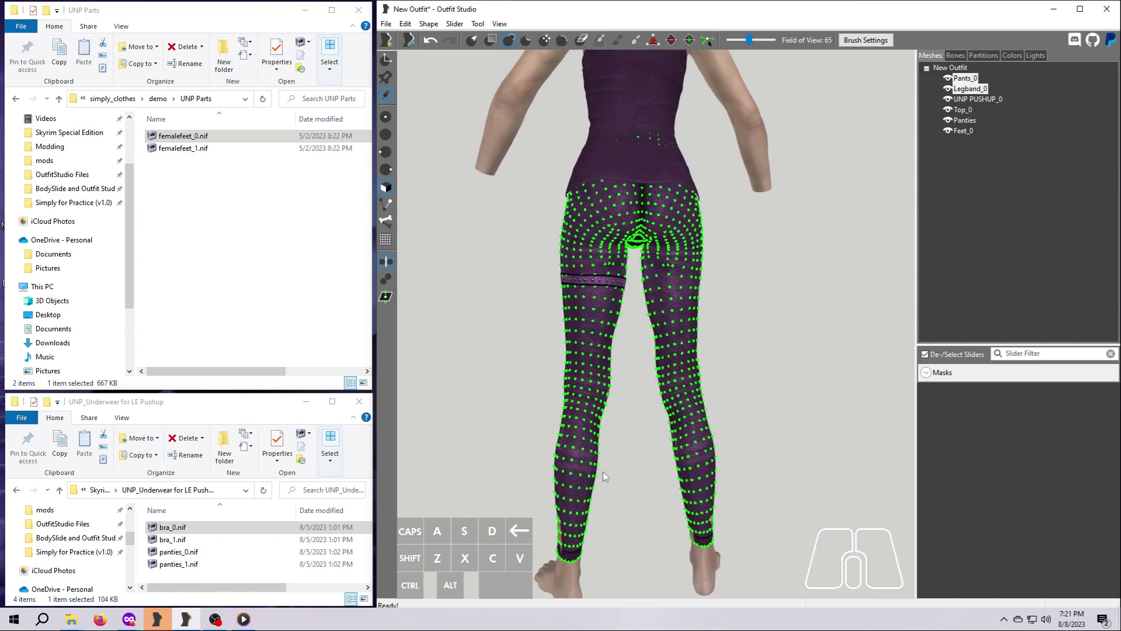
pyautogui.moveTo(569, 540); pyautogui.dragTo(573, 515)
# Examine the pants from the front, back and sides for skin still poking through the mesh.
pyautogui.moveTo(578, 516); pyautogui.dragTo(744, 526, button='right')
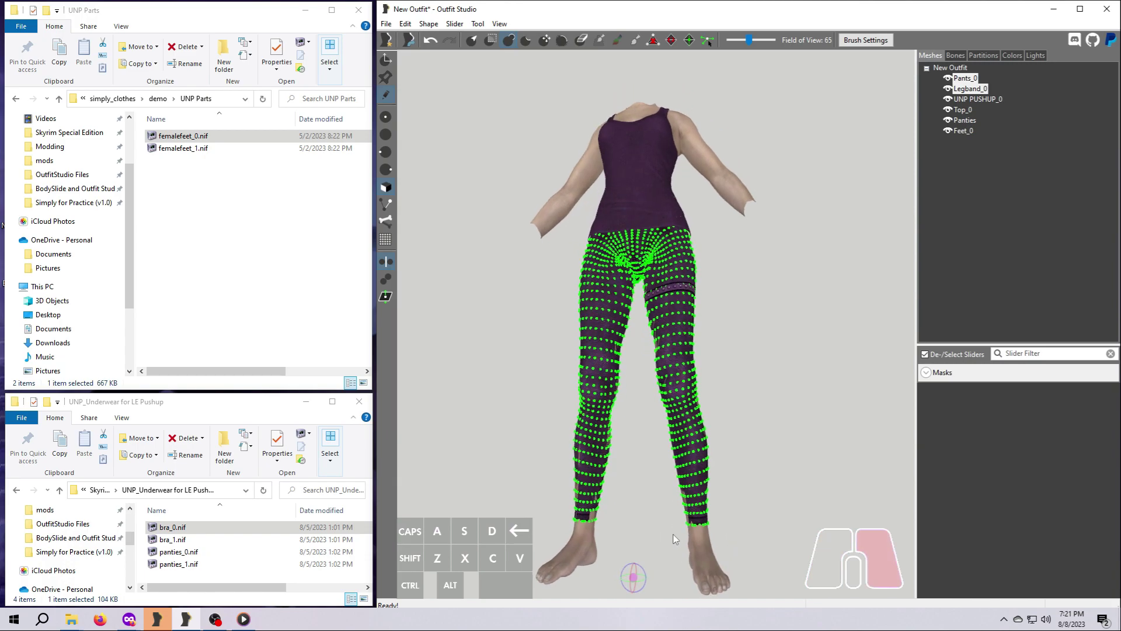
pyautogui.scroll(2, 702, 439)
pyautogui.moveTo(702, 439); pyautogui.dragTo(560, 435, button='right')
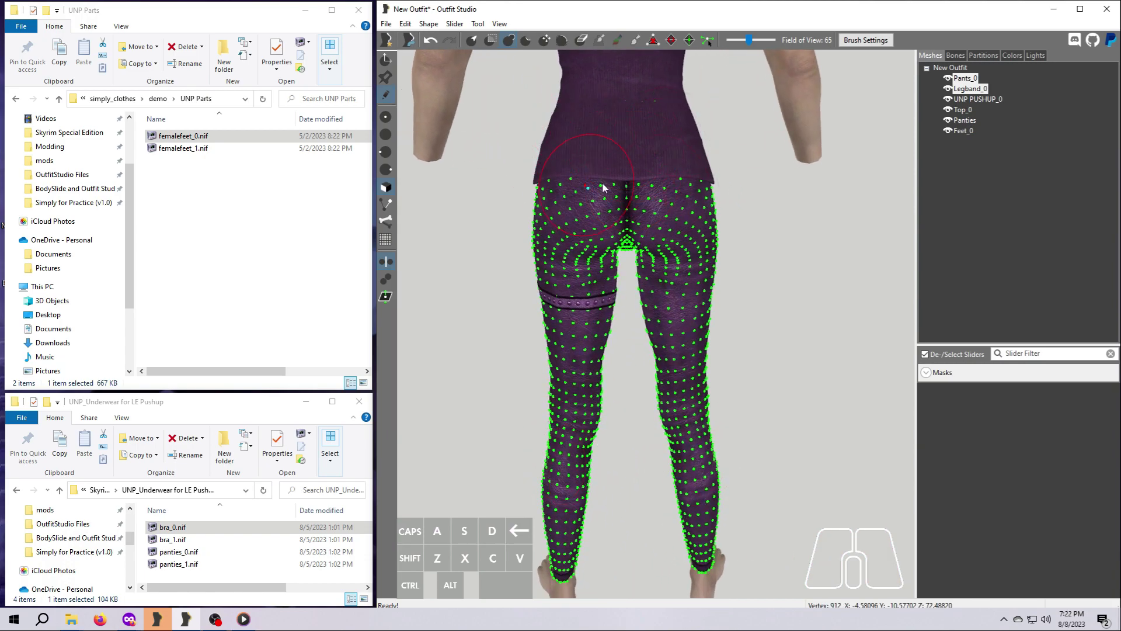
pyautogui.scroll(-4, 742, 251)
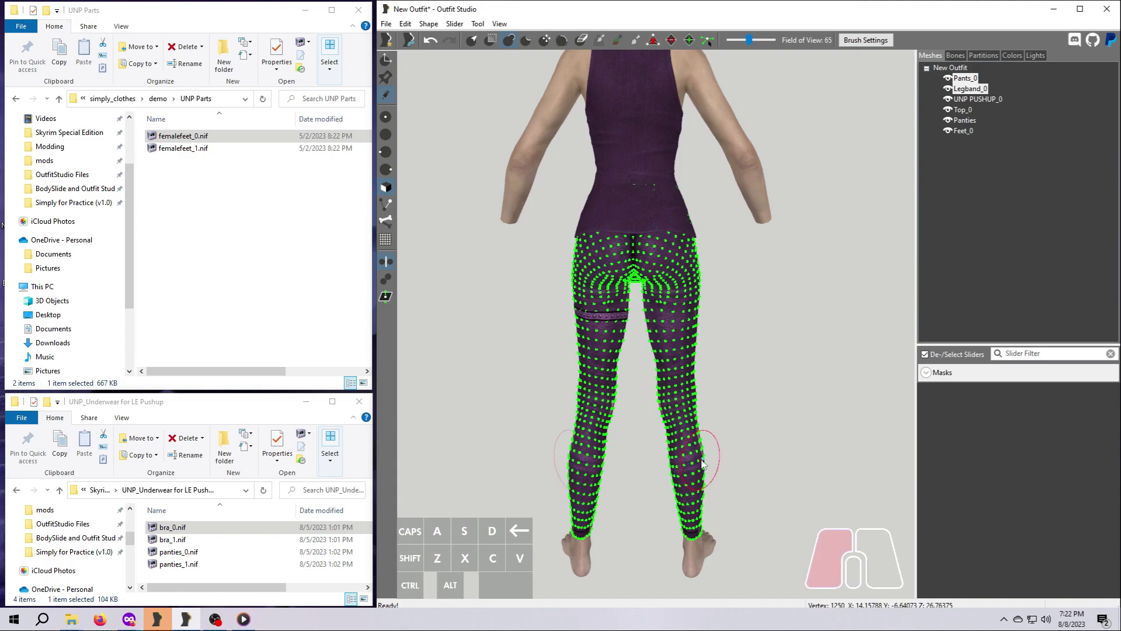
pyautogui.moveTo(757, 433); pyautogui.dragTo(671, 433, button='right')
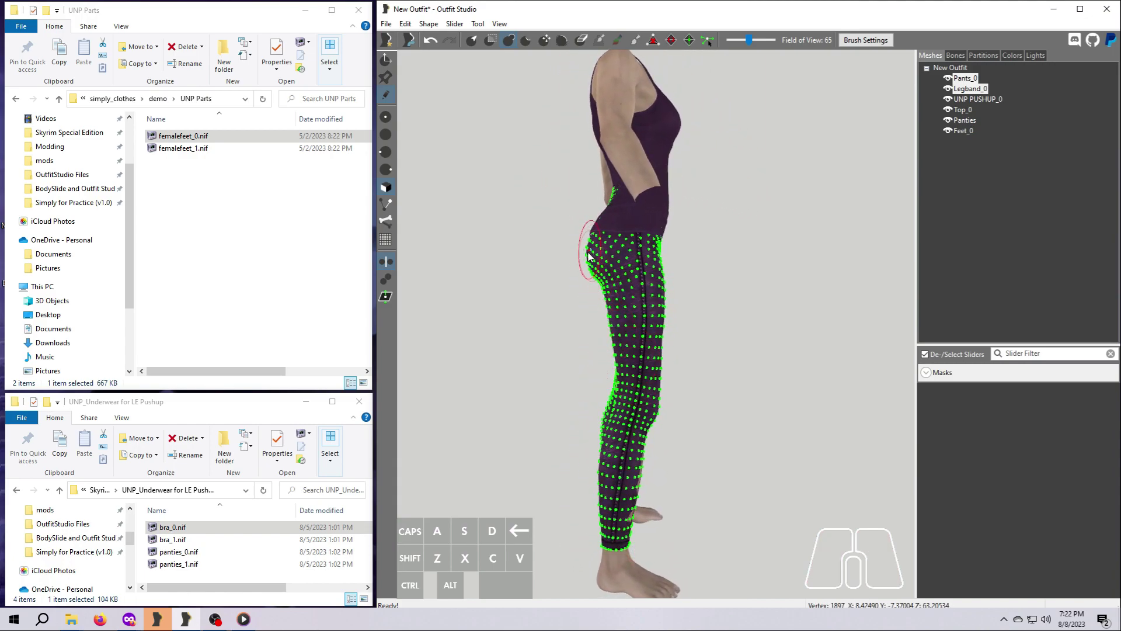
pyautogui.moveTo(601, 301); pyautogui.dragTo(675, 464, button='right')
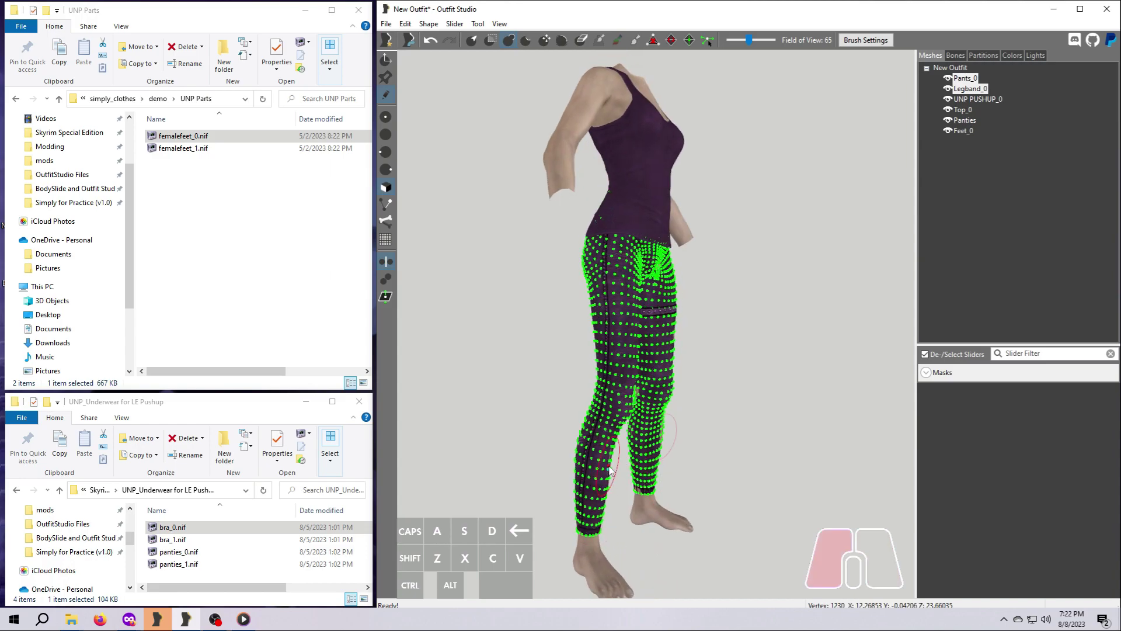
pyautogui.moveTo(721, 292); pyautogui.dragTo(842, 301, button='right')
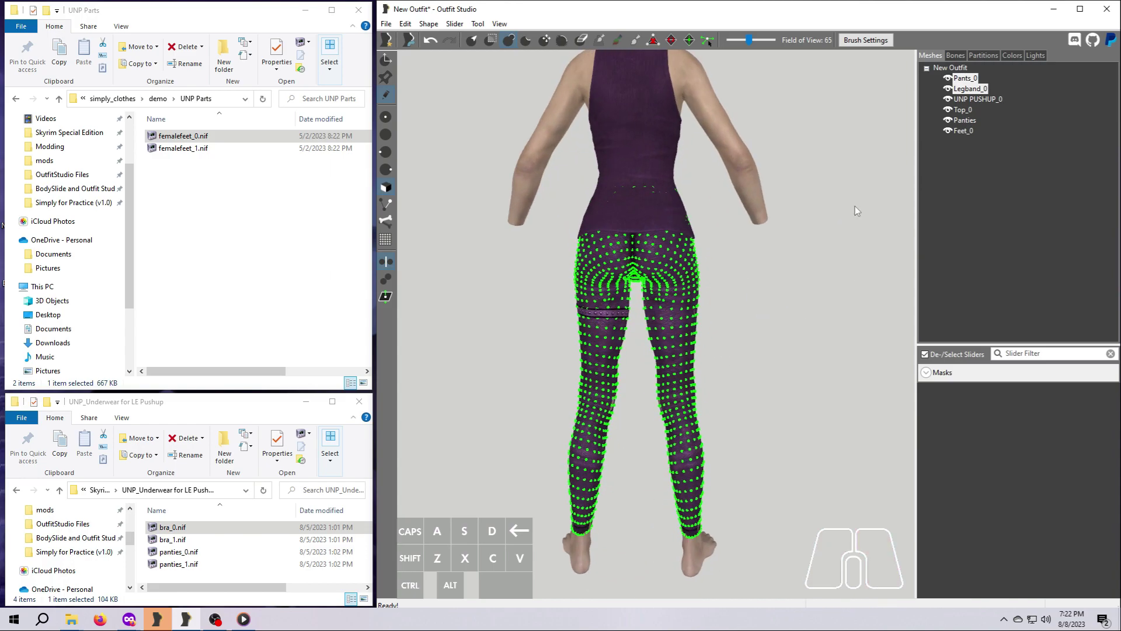
# Hide the Top_0 mesh and select Legband_0 and Pants_0 together again.
pyautogui.click(948, 110)
pyautogui.click(949, 111)
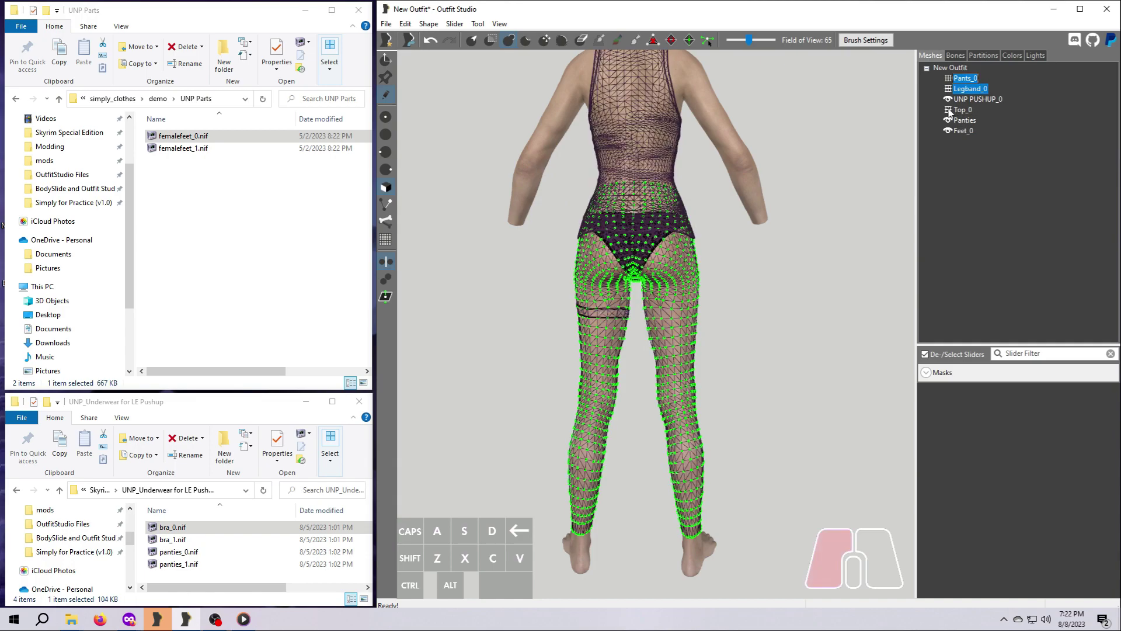
pyautogui.click(948, 110)
pyautogui.click(961, 111)
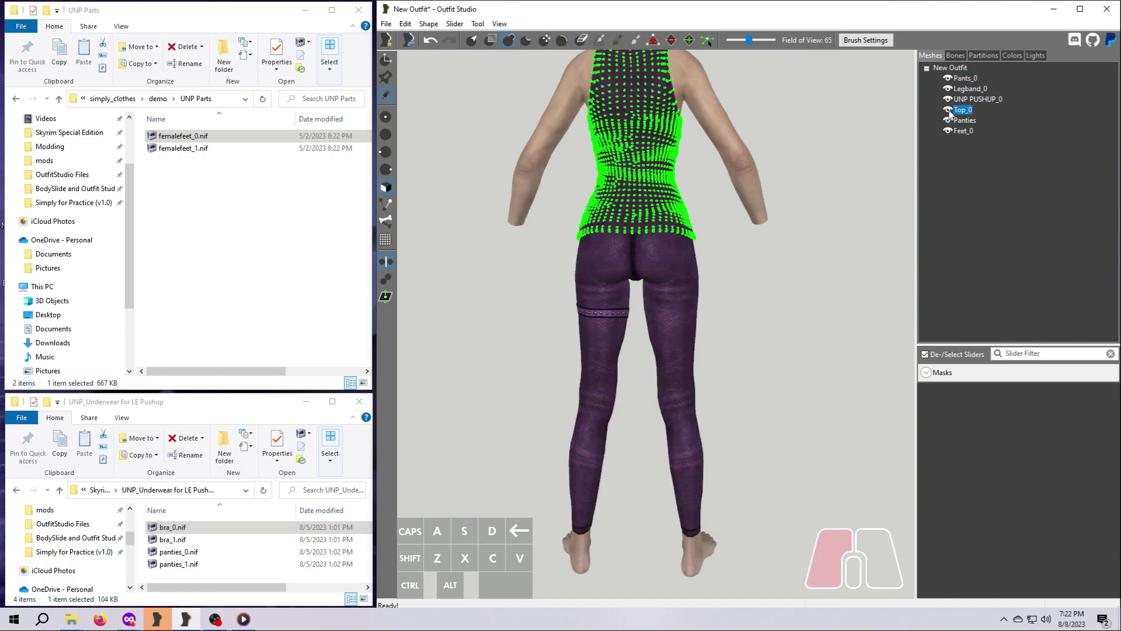
pyautogui.click(948, 111)
pyautogui.click(966, 89)
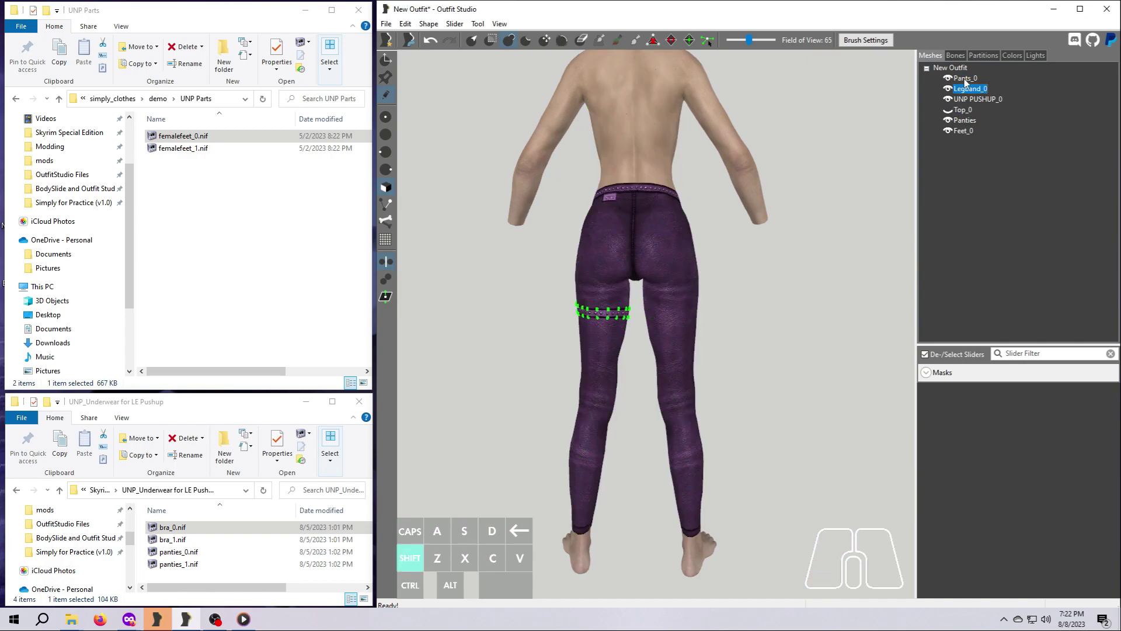
pyautogui.keyDown('shift'); pyautogui.click(965, 79); pyautogui.keyUp('shift')
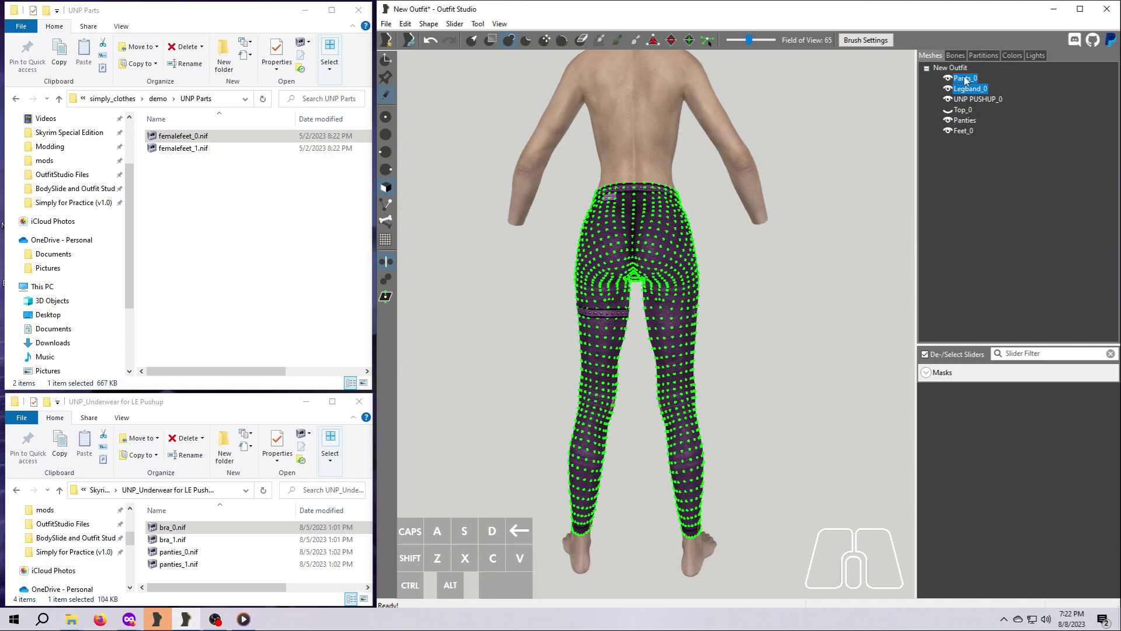
# Import bra_0.nif from the UNP_Underwear for LE Pushup folder into the outfit.
pyautogui.moveTo(780, 453); pyautogui.dragTo(781, 450, button='right')
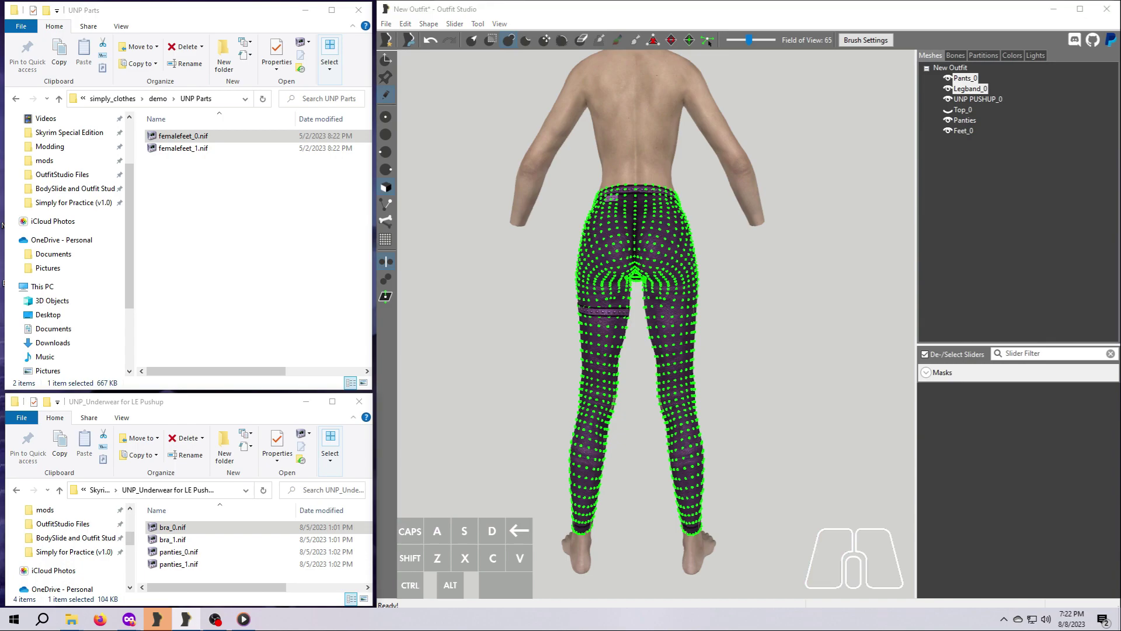
pyautogui.moveTo(172, 526); pyautogui.dragTo(457, 290)
# Inflate the pants along the front waistband and hip with the Inflate brush.
pyautogui.moveTo(758, 408); pyautogui.dragTo(604, 411, button='right')
pyautogui.click(597, 202)
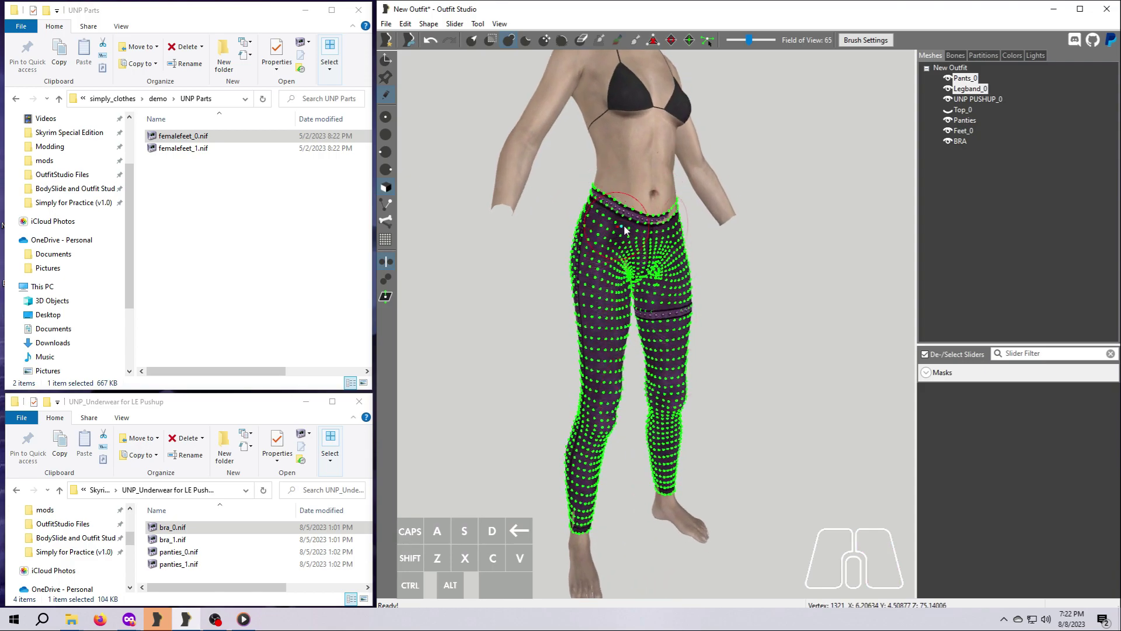
pyautogui.click(622, 212)
# Touch up the inner knee areas of the pants from behind with the Inflate brush.
pyautogui.moveTo(780, 358)
pyautogui.mouseDown(button='right')
pyautogui.moveTo(491, 371)
pyautogui.moveTo(533, 372)
pyautogui.mouseUp(button='right')
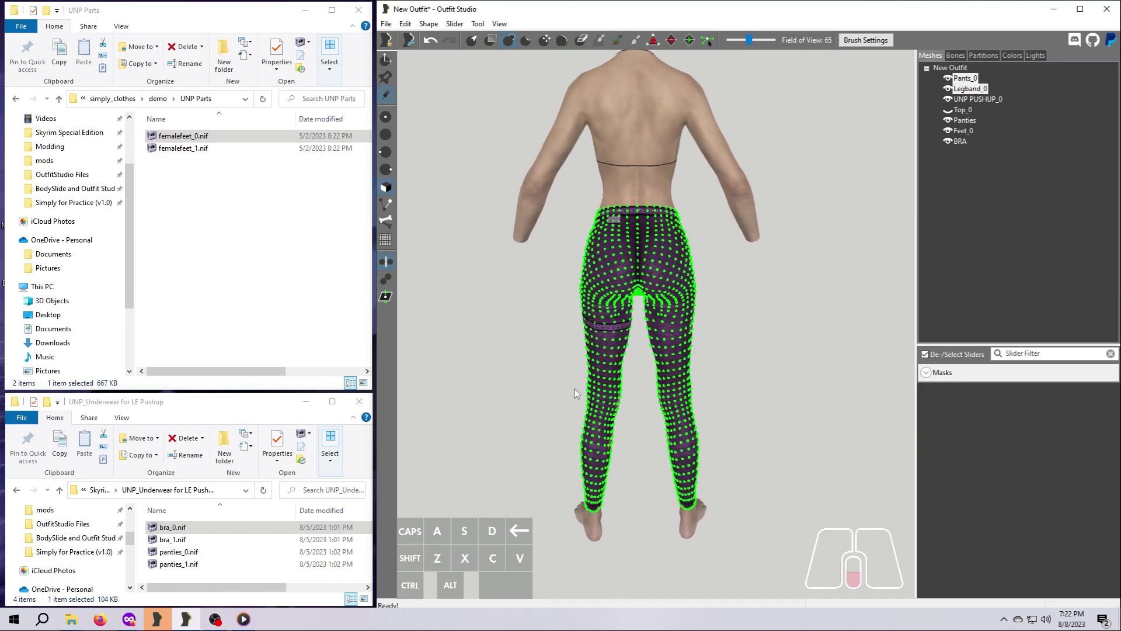
pyautogui.moveTo(565, 411); pyautogui.dragTo(552, 413, button='right')
pyautogui.click(652, 383)
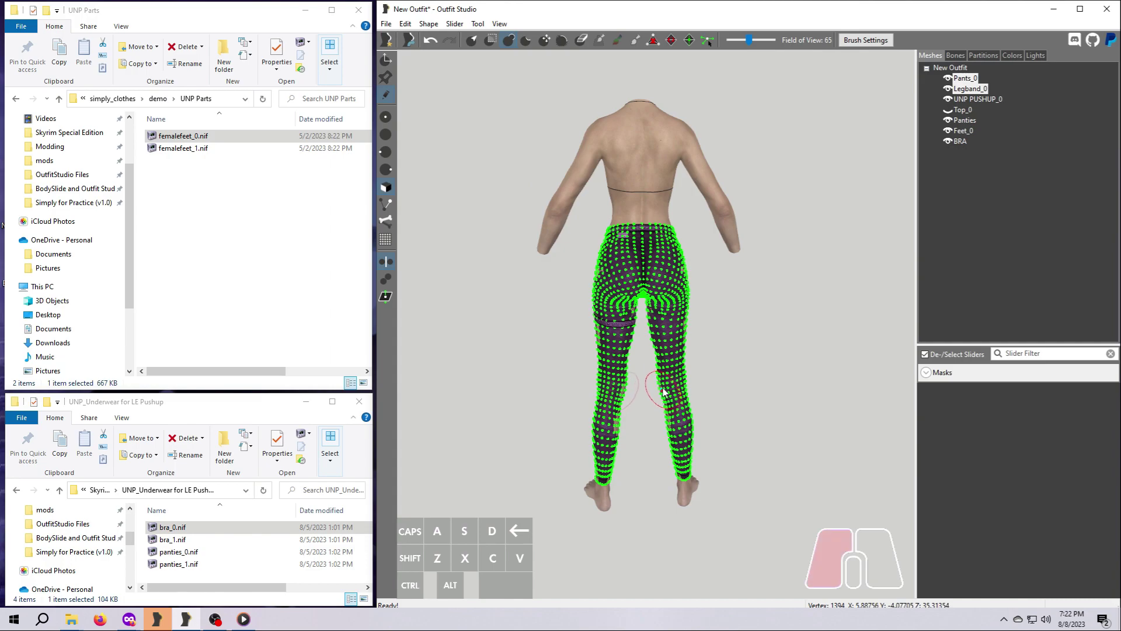
pyautogui.moveTo(646, 470); pyautogui.dragTo(599, 454, button='right')
pyautogui.click(630, 380)
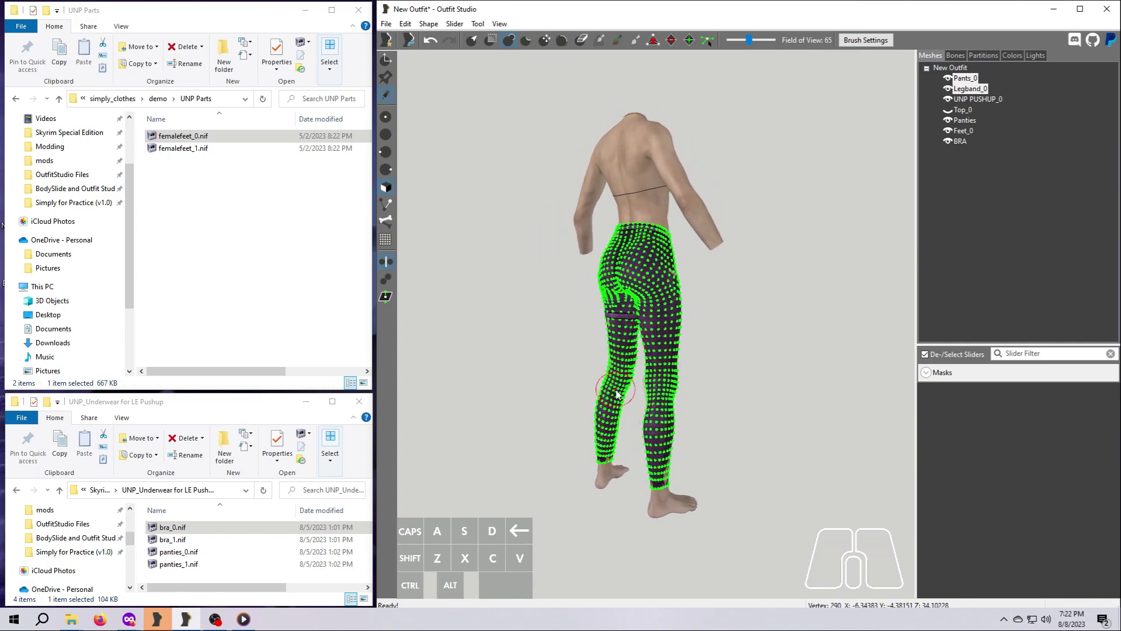
pyautogui.moveTo(615, 362); pyautogui.dragTo(592, 459, button='right')
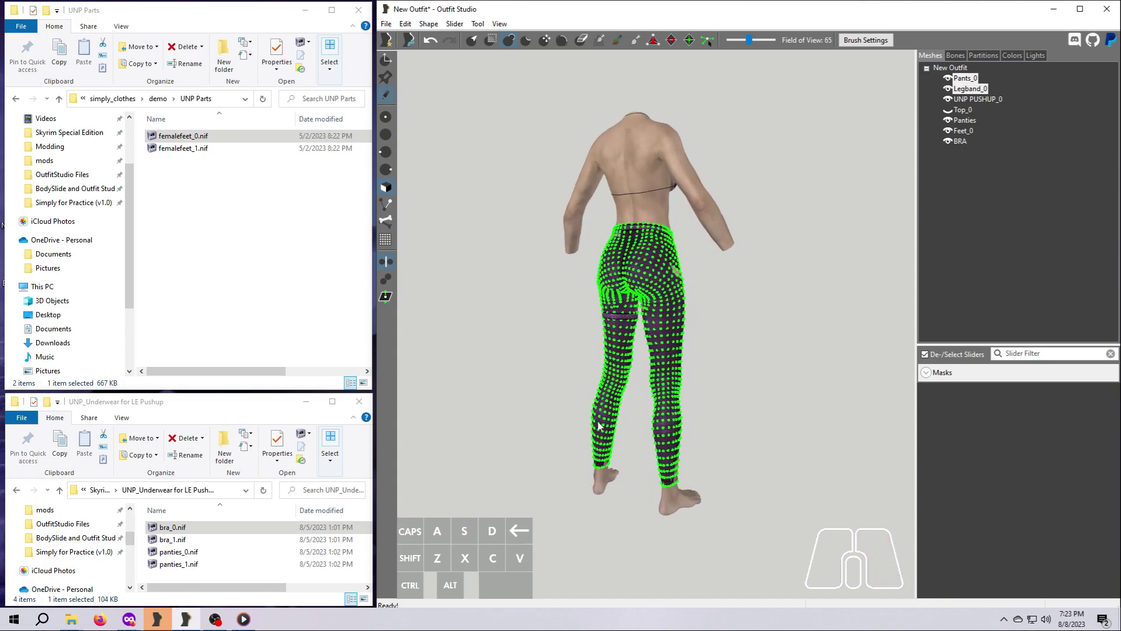
# Touch up the pants at the hip, around the leg band and along the inner thighs and knees with the Inflate brush.
pyautogui.click(607, 319)
pyautogui.click(682, 290)
pyautogui.moveTo(589, 379)
pyautogui.mouseDown(button='right')
pyautogui.moveTo(560, 421)
pyautogui.moveTo(560, 397)
pyautogui.moveTo(597, 392)
pyautogui.moveTo(606, 354)
pyautogui.mouseUp(button='right')
pyautogui.click(633, 331)
pyautogui.click(605, 353)
pyautogui.click(605, 351)
pyautogui.moveTo(533, 440)
pyautogui.mouseDown(button='right')
pyautogui.moveTo(578, 442)
pyautogui.moveTo(642, 488)
pyautogui.moveTo(674, 435)
pyautogui.mouseUp(button='right')
pyautogui.click(648, 333)
pyautogui.click(642, 403)
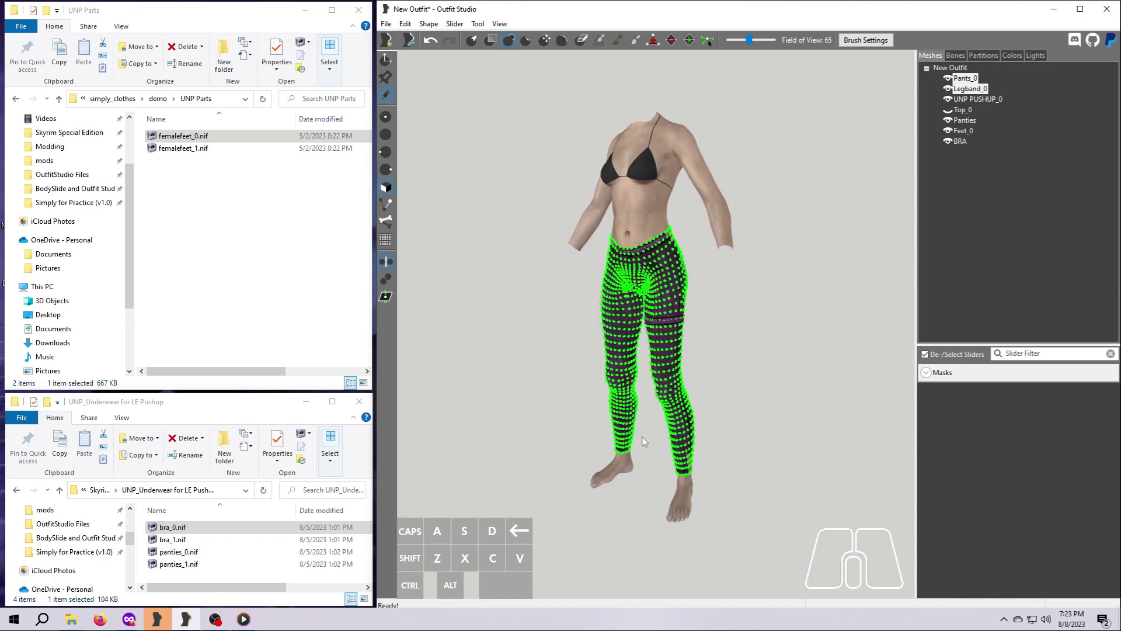
# Touch up the pants around the knee, lower calf and ankle hem with the Inflate brush.
pyautogui.moveTo(612, 479); pyautogui.dragTo(716, 473, button='right')
pyautogui.click(663, 389)
pyautogui.moveTo(689, 403)
pyautogui.mouseDown(button='right')
pyautogui.moveTo(695, 415)
pyautogui.moveTo(523, 409)
pyautogui.moveTo(695, 411)
pyautogui.mouseUp(button='right')
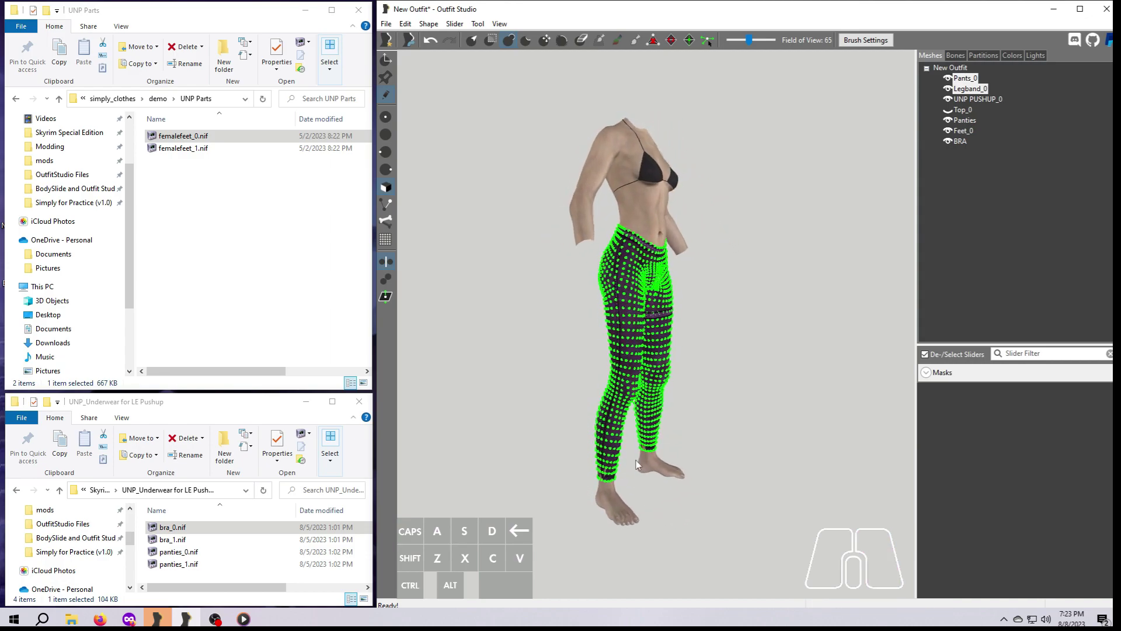
pyautogui.click(601, 488)
pyautogui.click(558, 502)
pyautogui.moveTo(558, 502); pyautogui.dragTo(778, 497, button='right')
pyautogui.click(655, 464)
# Inflate the pants at the front waistband from the side and at the outer knee from behind.
pyautogui.moveTo(670, 509)
pyautogui.mouseDown(button='right')
pyautogui.moveTo(786, 500)
pyautogui.moveTo(919, 516)
pyautogui.moveTo(742, 505)
pyautogui.mouseUp(button='right')
pyautogui.moveTo(787, 502)
pyautogui.mouseDown(button='right')
pyautogui.moveTo(840, 498)
pyautogui.moveTo(781, 505)
pyautogui.mouseUp(button='right')
pyautogui.moveTo(713, 513)
pyautogui.mouseDown(button='right')
pyautogui.moveTo(690, 510)
pyautogui.moveTo(801, 510)
pyautogui.moveTo(763, 482)
pyautogui.mouseUp(button='right')
pyautogui.moveTo(628, 248); pyautogui.dragTo(620, 245)
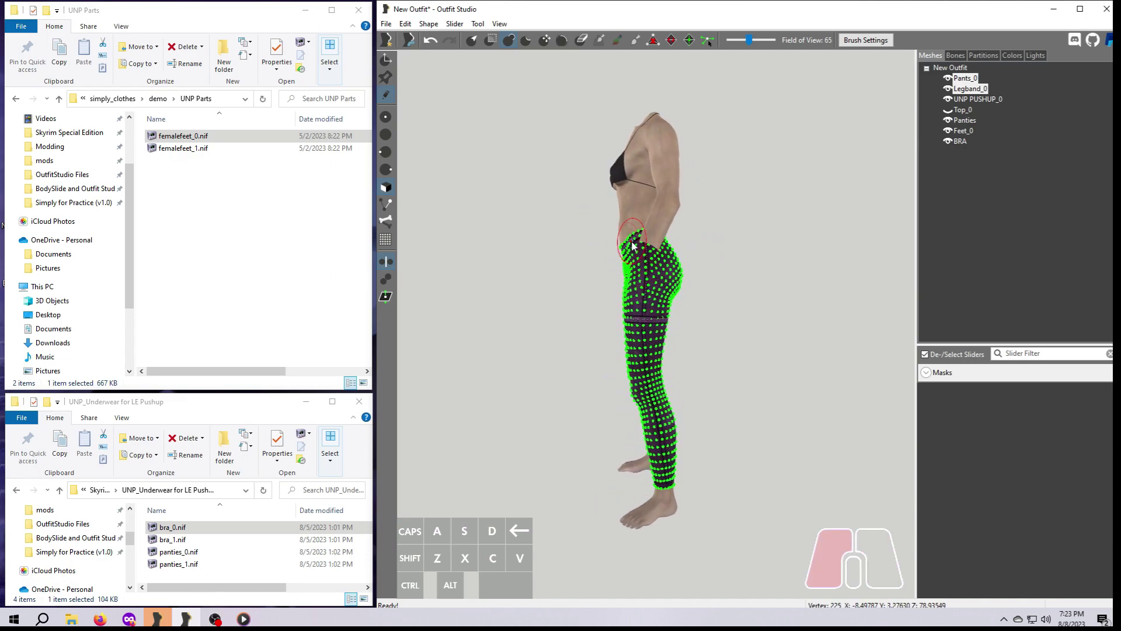
pyautogui.moveTo(721, 455); pyautogui.dragTo(808, 449, button='right')
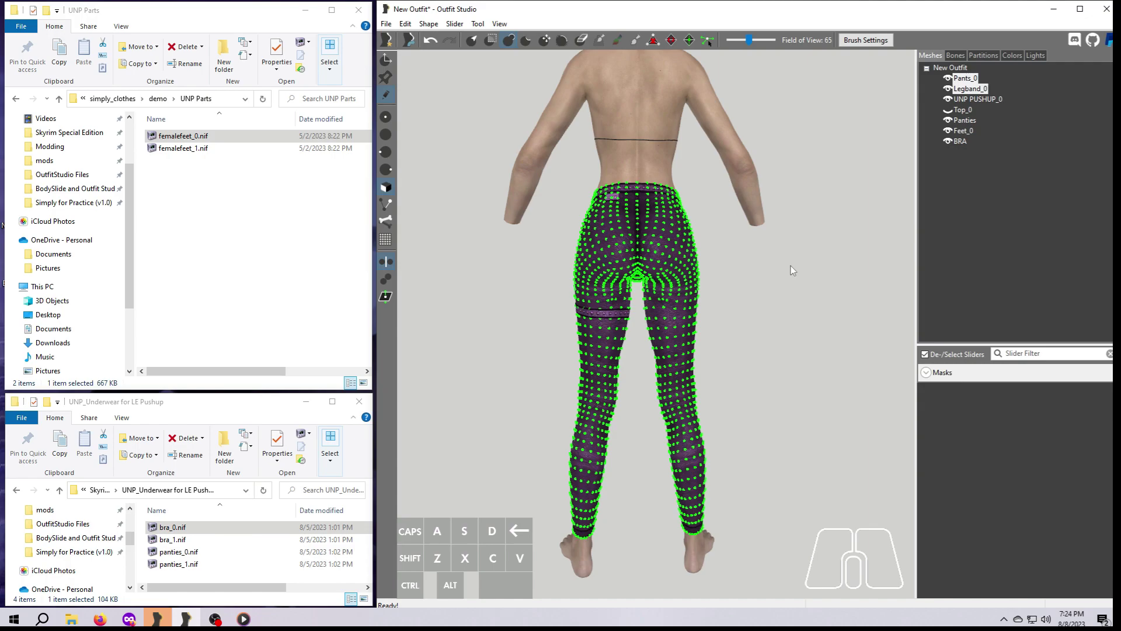
pyautogui.scroll(-5, 759, 333)
pyautogui.moveTo(744, 368); pyautogui.dragTo(720, 382, button='right')
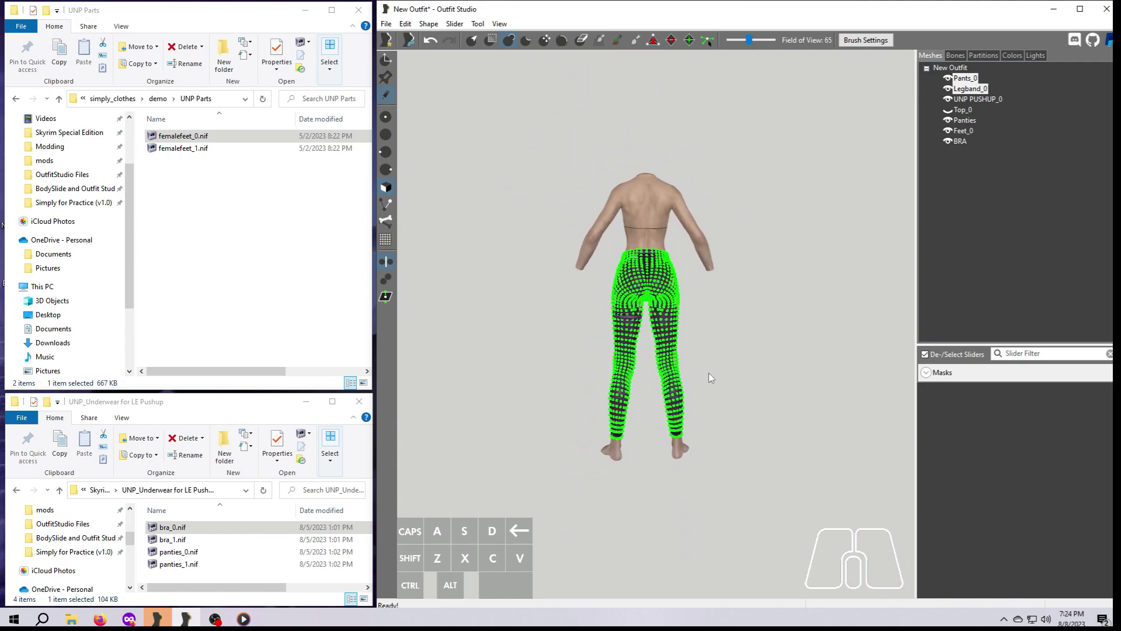
pyautogui.click(678, 356)
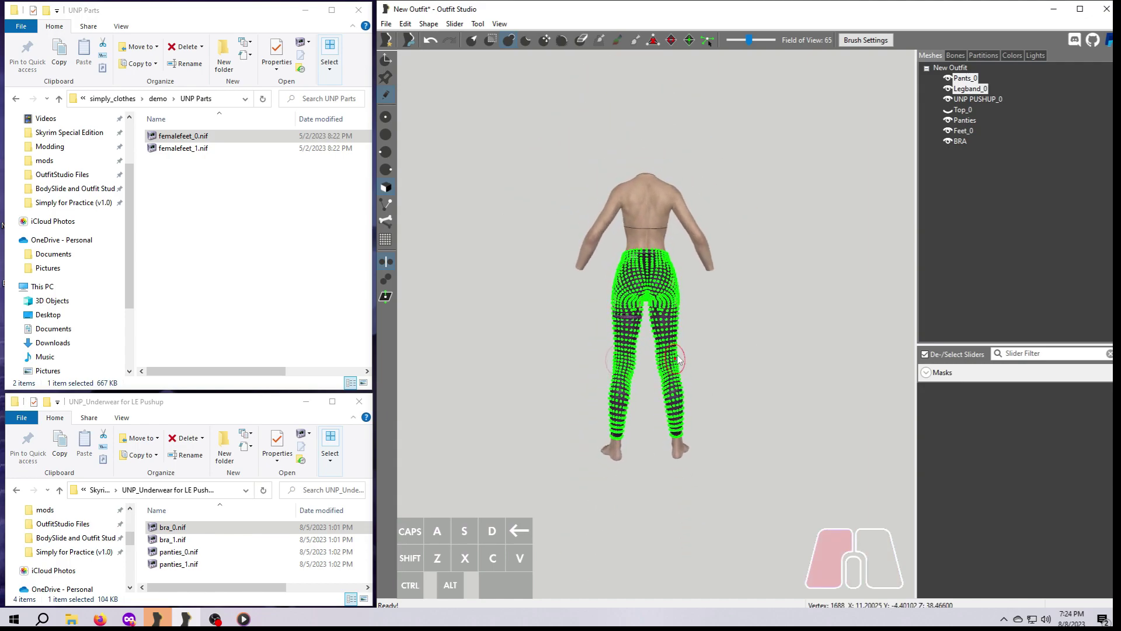
# Select the Top_0 mesh and make it visible over the pants.
pyautogui.click(962, 111)
pyautogui.click(949, 110)
pyautogui.scroll(5, 785, 352)
pyautogui.scroll(5, 744, 437)
pyautogui.moveTo(747, 452); pyautogui.dragTo(905, 307, button='right')
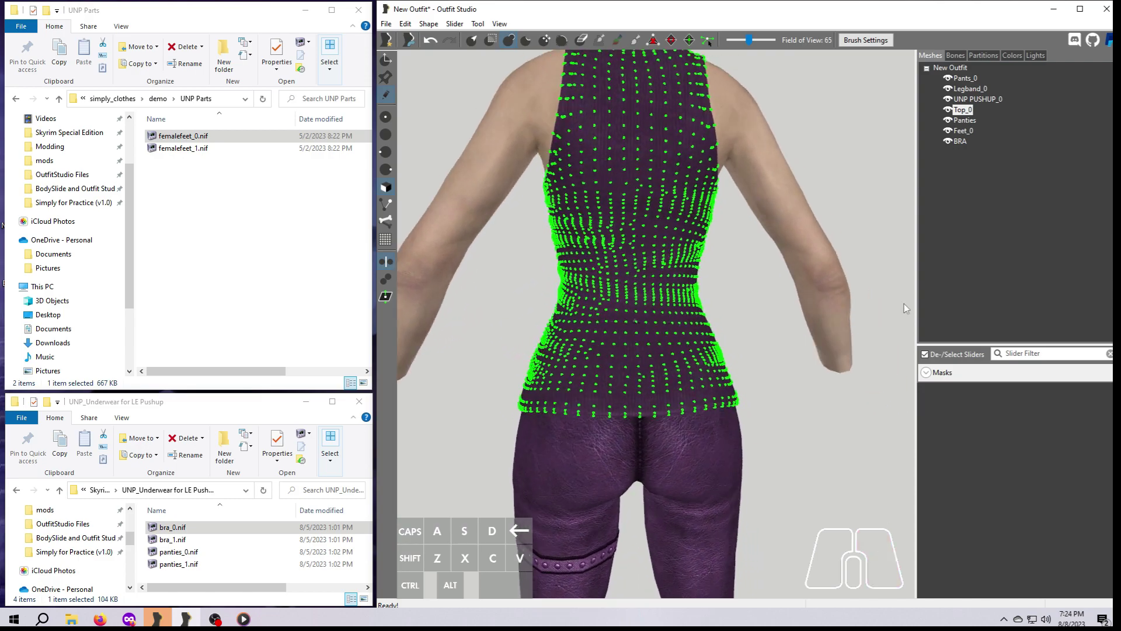
# Examine from behind how the top and the panties sit against the pants.
pyautogui.click(965, 120)
pyautogui.scroll(-5, 847, 350)
pyautogui.moveTo(812, 434); pyautogui.dragTo(786, 438, button='right')
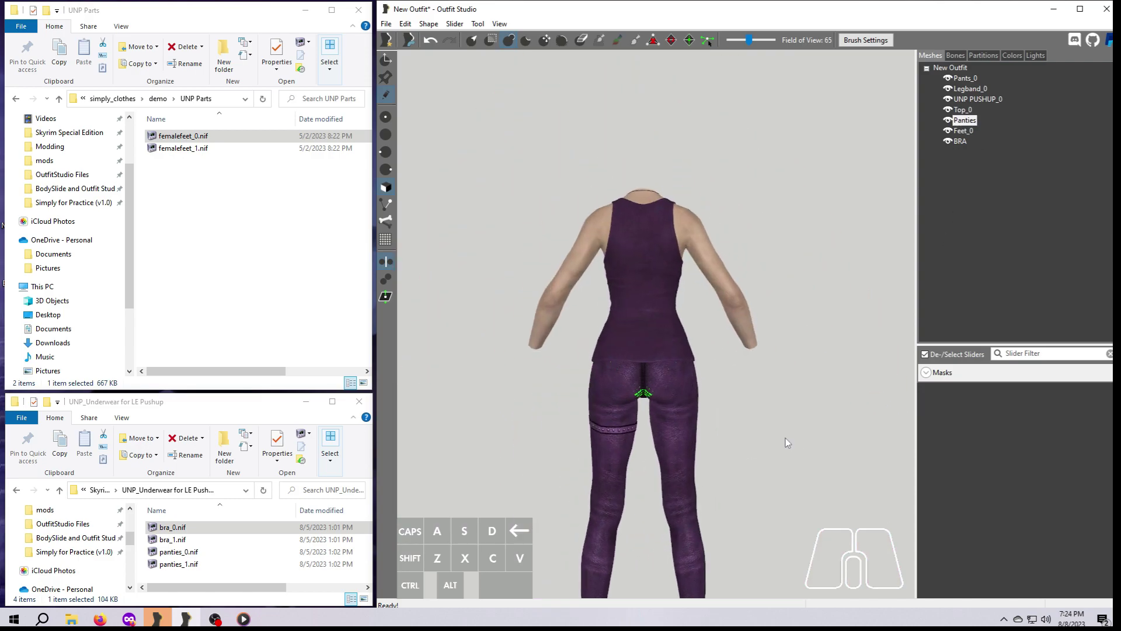
pyautogui.click(965, 109)
pyautogui.scroll(4, 779, 472)
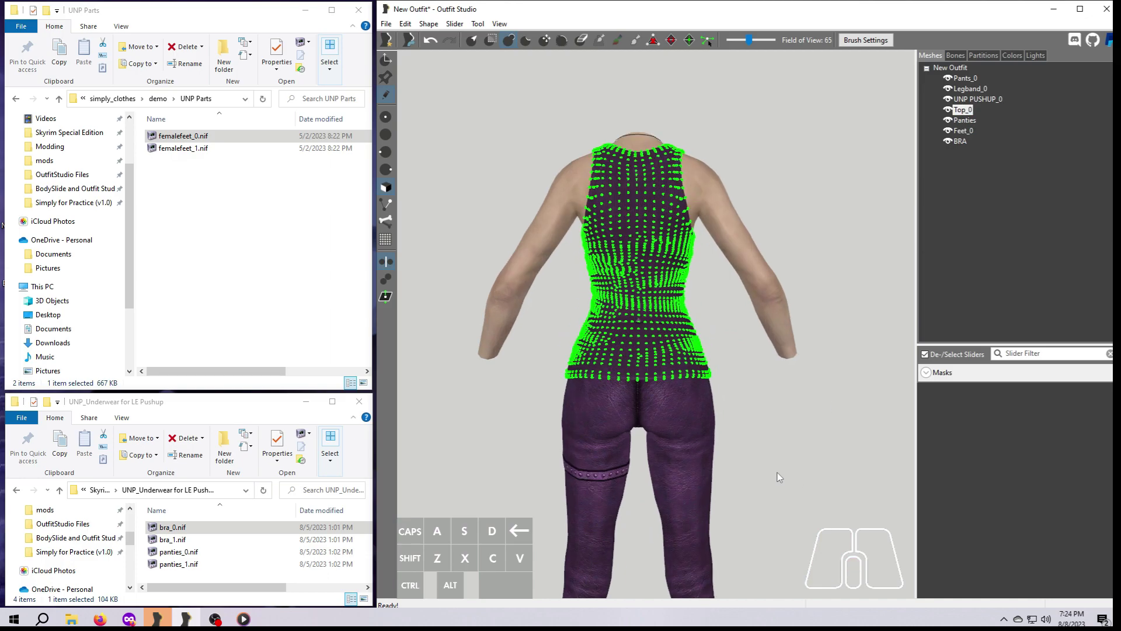
pyautogui.scroll(-2, 776, 472)
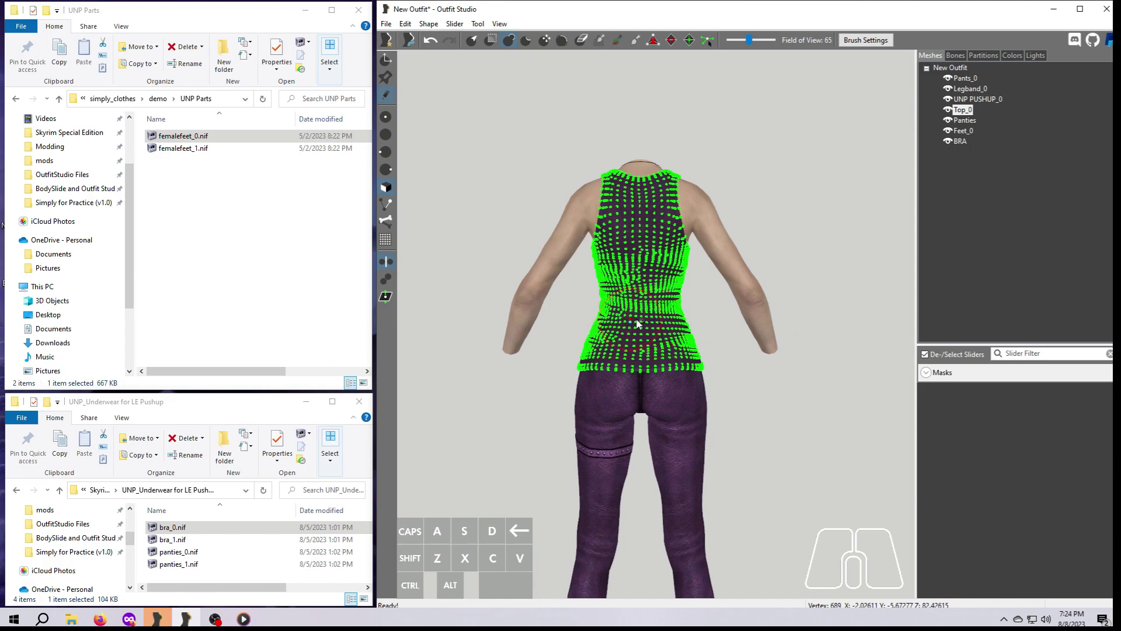
pyautogui.scroll(5, 717, 399)
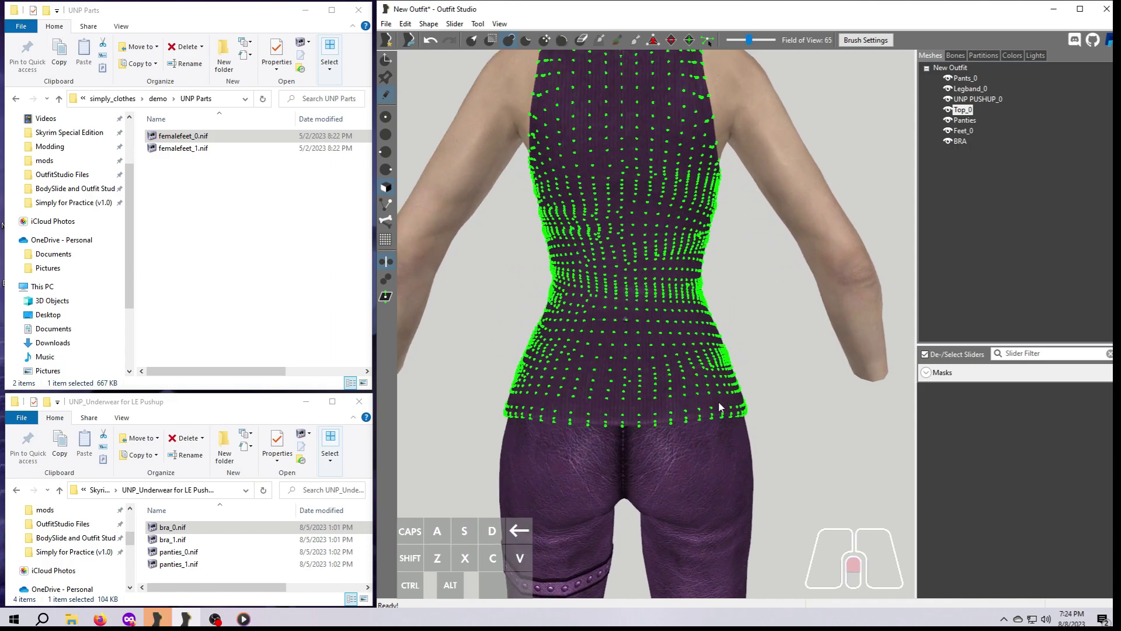
# Use a smaller Deflate brush on Pants_0 where its back waistband pokes through the top.
pyautogui.click(525, 40)
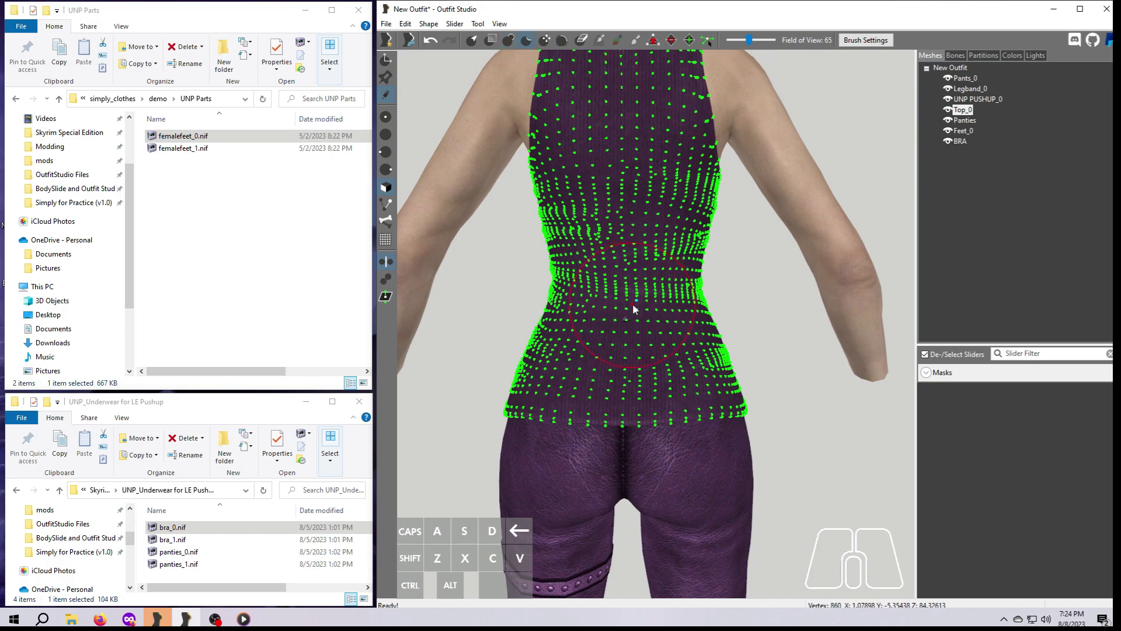
pyautogui.press('s')
pyautogui.scroll(-4, 633, 305)
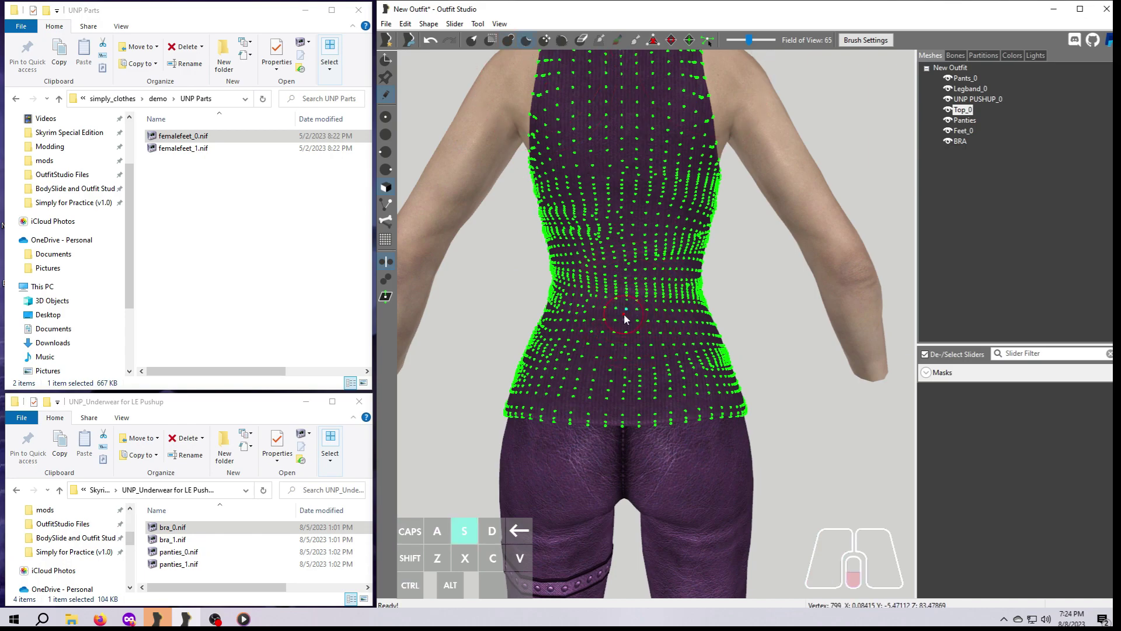
pyautogui.click(971, 80)
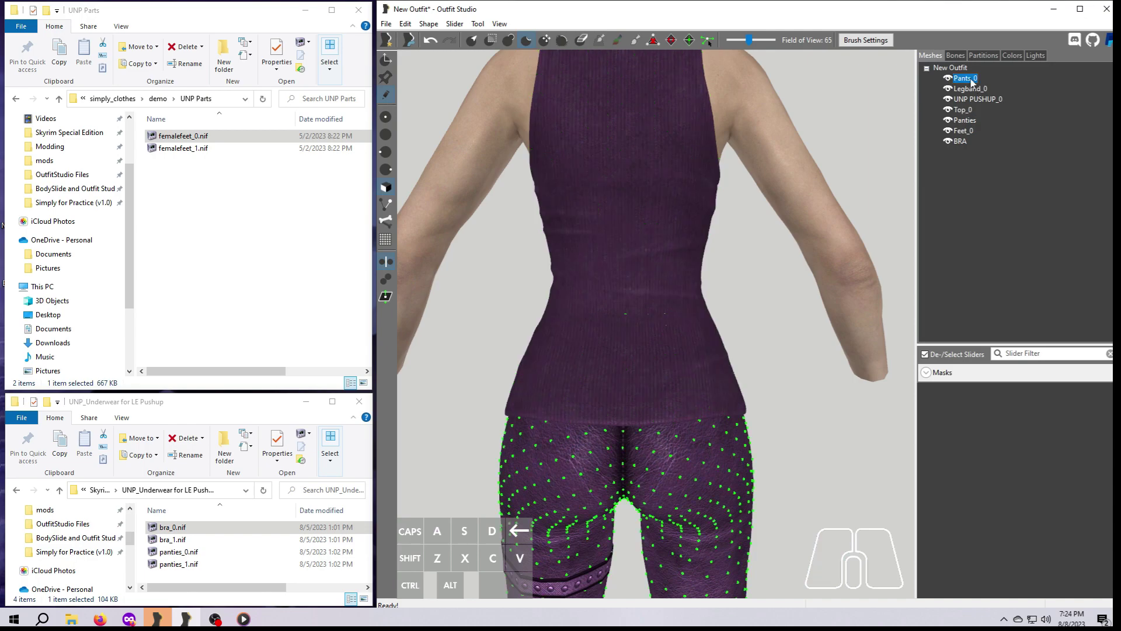
pyautogui.click(646, 316)
pyautogui.click(632, 313)
# Show Top_0 as a wireframe and deflate the middle of the pants' back waistband beneath it.
pyautogui.click(949, 111)
pyautogui.click(949, 111)
pyautogui.scroll(2, 679, 324)
pyautogui.click(620, 314)
pyautogui.click(629, 302)
pyautogui.click(642, 304)
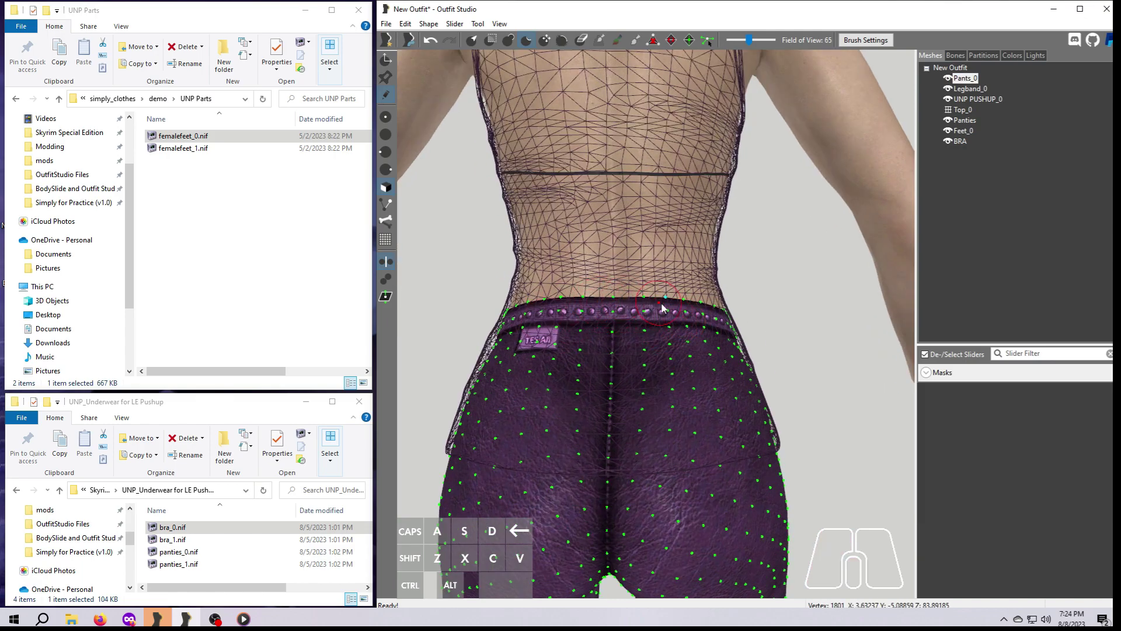
pyautogui.click(637, 308)
pyautogui.click(604, 308)
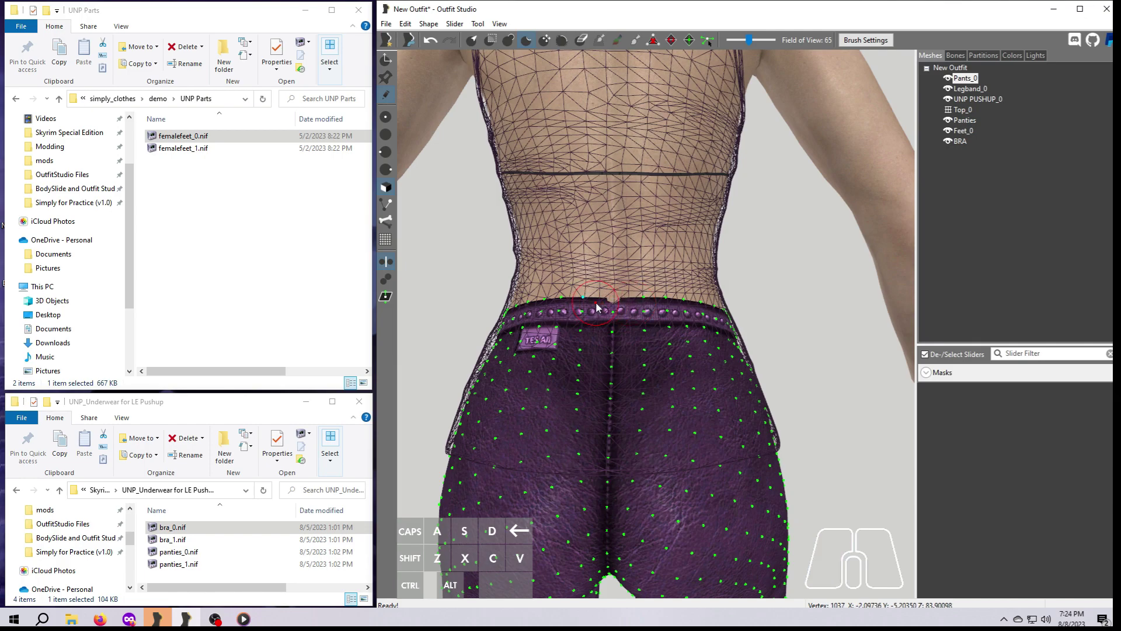
pyautogui.click(603, 314)
pyautogui.click(603, 319)
# Switch back to the Inflate brush and return Top_0 to solid display.
pyautogui.click(509, 38)
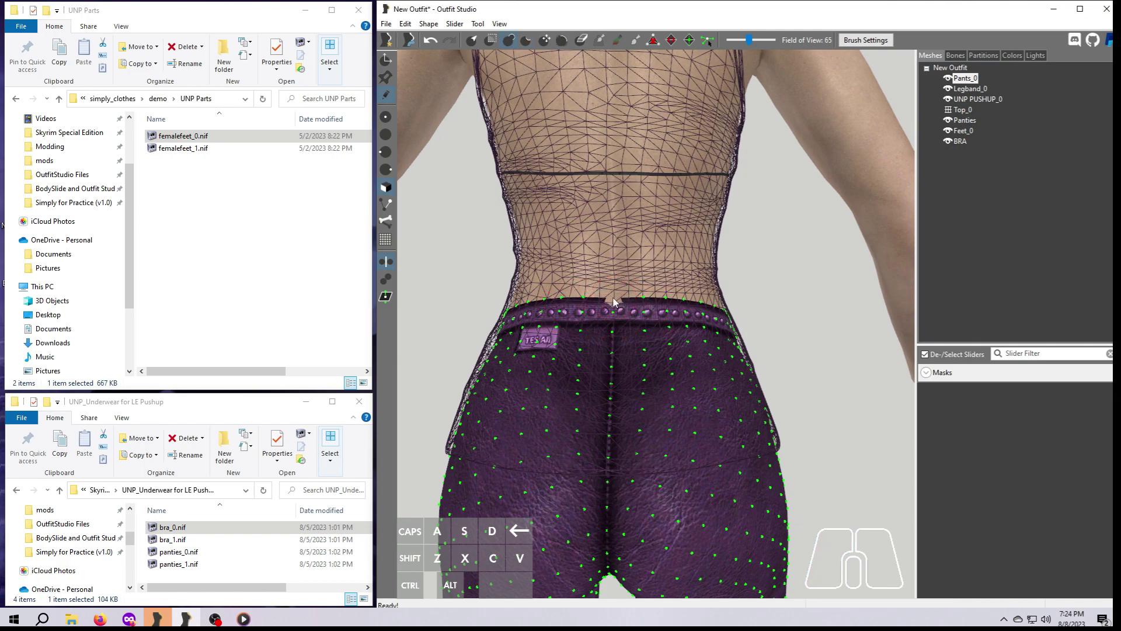
pyautogui.scroll(-2, 821, 369)
pyautogui.scroll(-3, 821, 365)
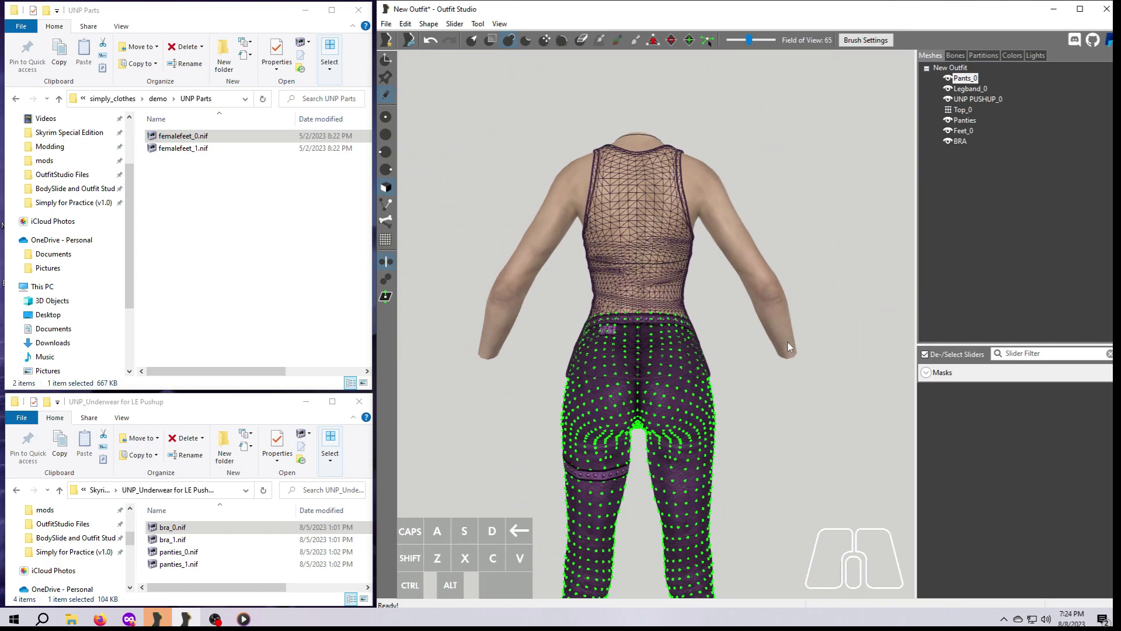
pyautogui.click(948, 109)
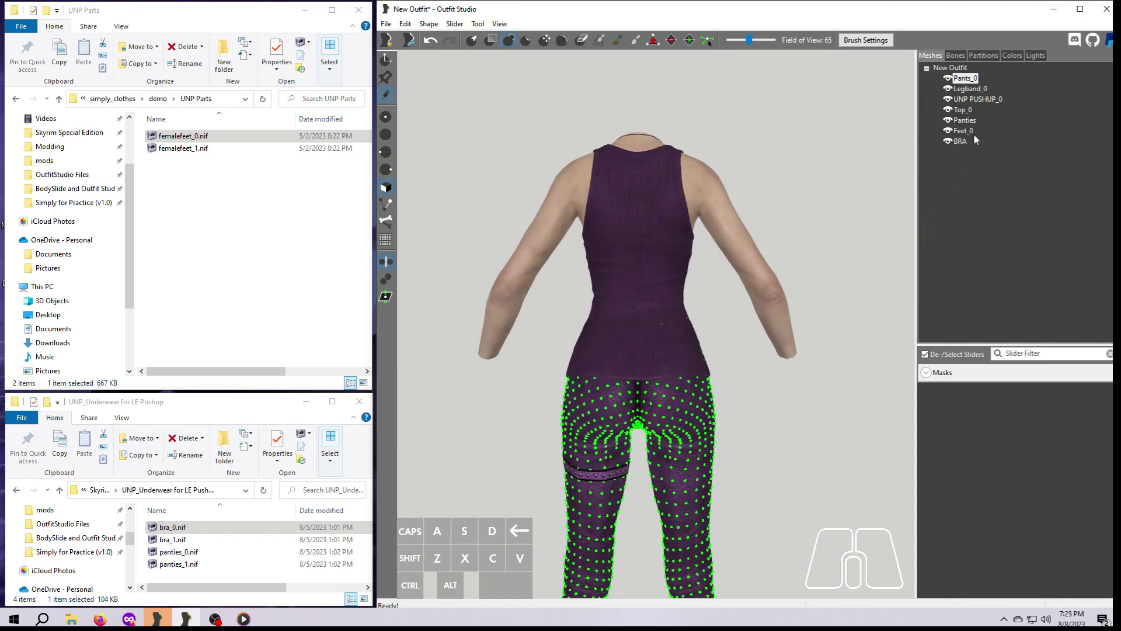
# Examine the top and pants from behind and from the front, selecting each mesh in turn.
pyautogui.click(963, 110)
pyautogui.moveTo(766, 478); pyautogui.dragTo(743, 472, button='right')
pyautogui.scroll(-3, 772, 480)
pyautogui.moveTo(743, 472); pyautogui.dragTo(754, 411, button='middle')
pyautogui.moveTo(754, 412); pyautogui.dragTo(574, 421, button='right')
pyautogui.click(965, 78)
pyautogui.moveTo(828, 423)
pyautogui.mouseDown(button='right')
pyautogui.moveTo(639, 428)
pyautogui.moveTo(837, 418)
pyautogui.mouseUp(button='right')
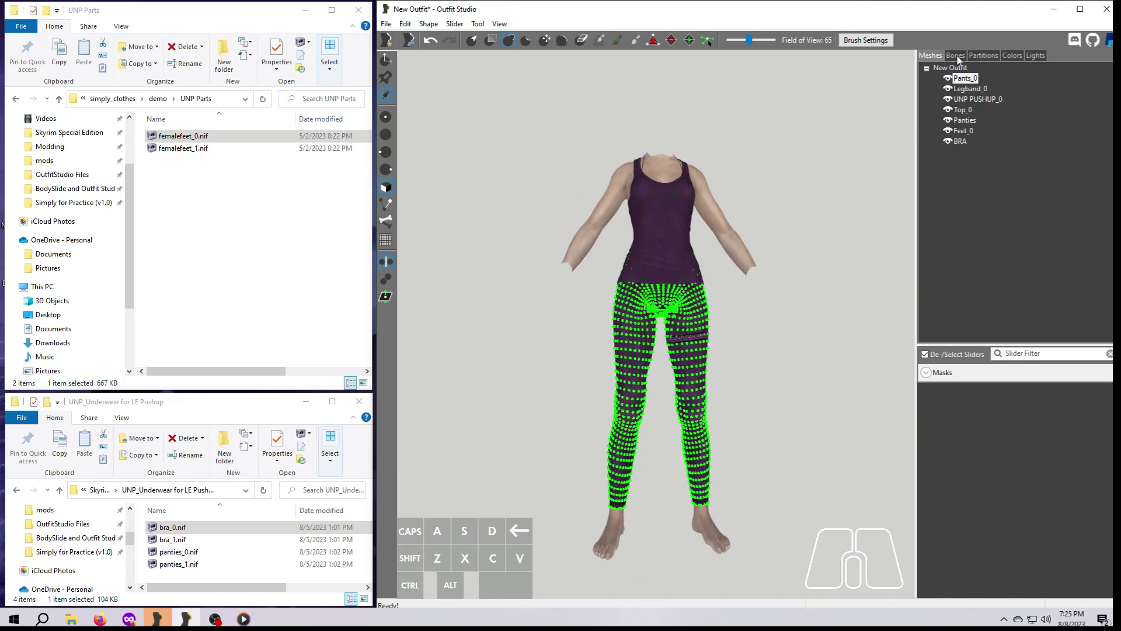
# Show Pants_0 as a wireframe and examine how the legs fit the body from the front and back.
pyautogui.click(949, 80)
pyautogui.click(949, 79)
pyautogui.scroll(3, 794, 427)
pyautogui.scroll(5, 778, 441)
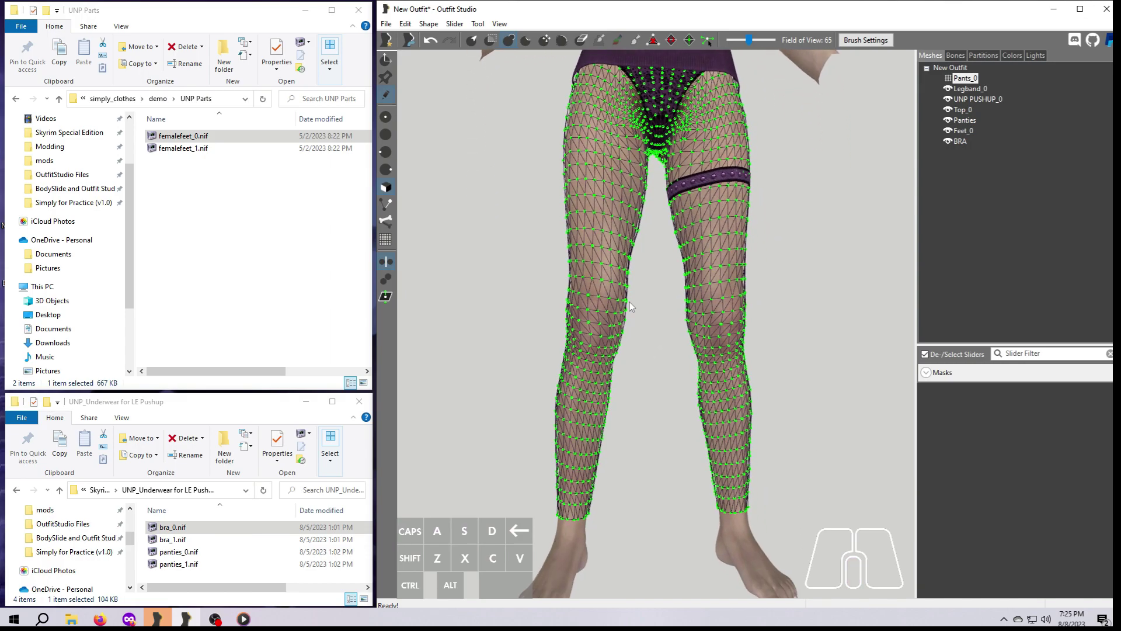
pyautogui.moveTo(648, 446); pyautogui.dragTo(661, 263, button='middle')
pyautogui.scroll(2, 656, 331)
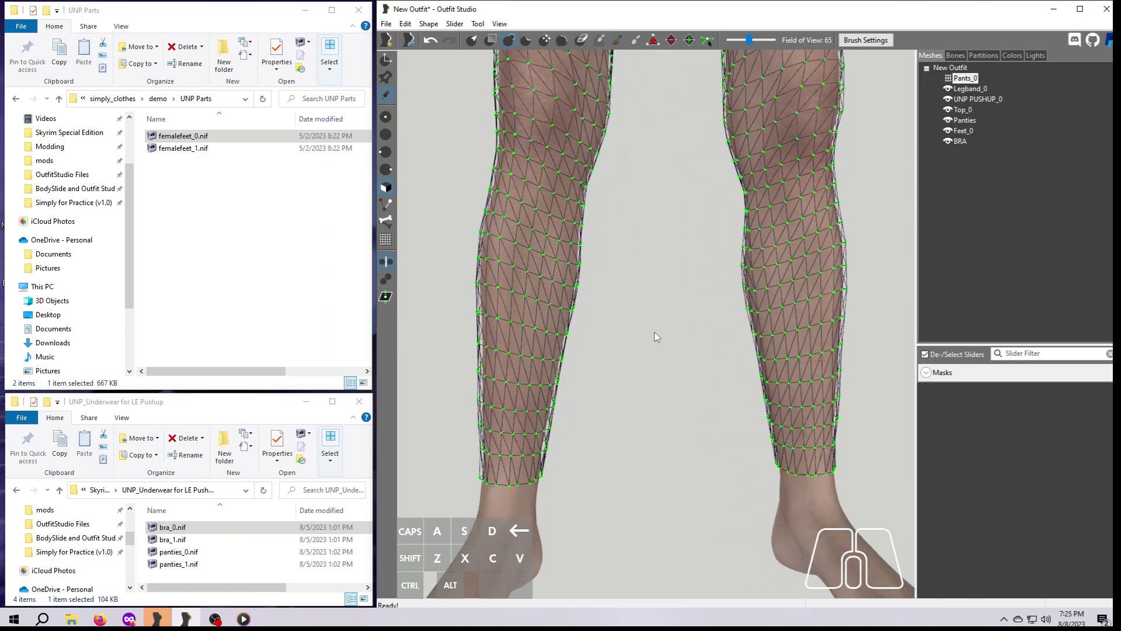
pyautogui.press('q')
pyautogui.moveTo(579, 470); pyautogui.dragTo(633, 485, button='right')
pyautogui.moveTo(625, 492); pyautogui.dragTo(695, 435, button='middle')
pyautogui.moveTo(695, 436); pyautogui.dragTo(796, 464, button='right')
pyautogui.scroll(-3, 745, 482)
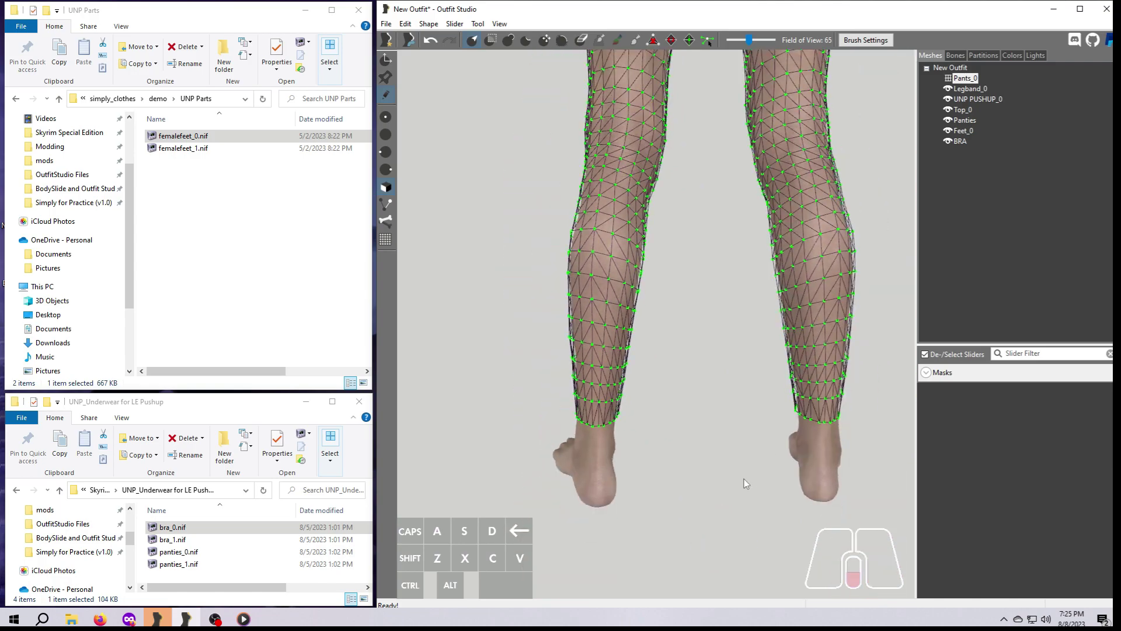
pyautogui.moveTo(706, 460); pyautogui.dragTo(877, 466, button='right')
pyautogui.scroll(4, 650, 537)
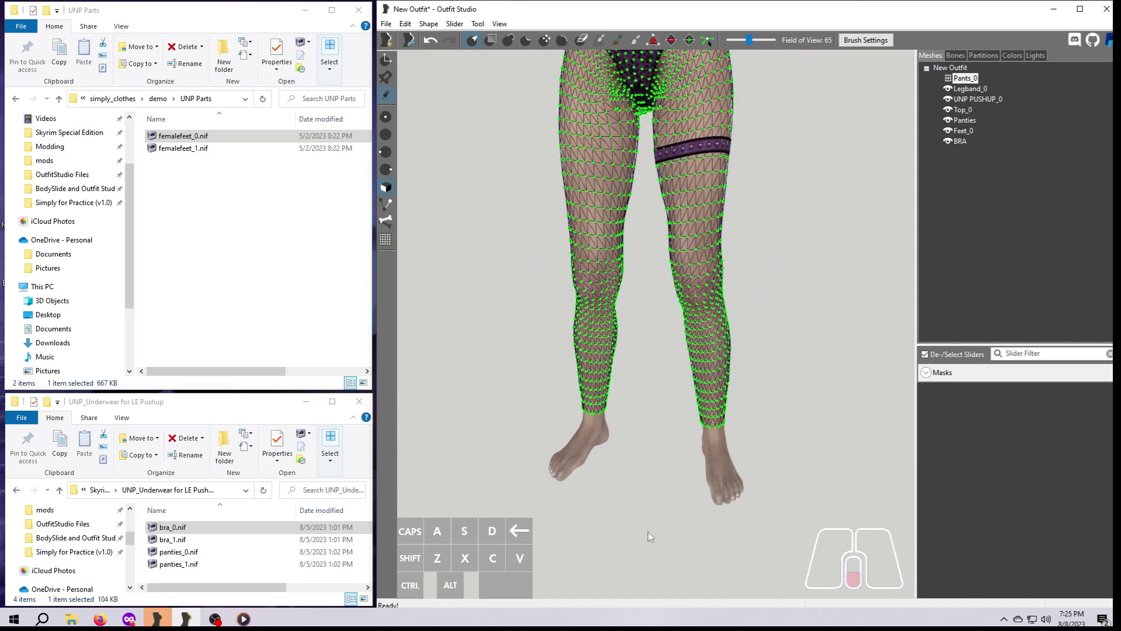
pyautogui.moveTo(633, 433); pyautogui.dragTo(605, 544, button='middle')
pyautogui.moveTo(604, 540); pyautogui.dragTo(625, 477, button='right')
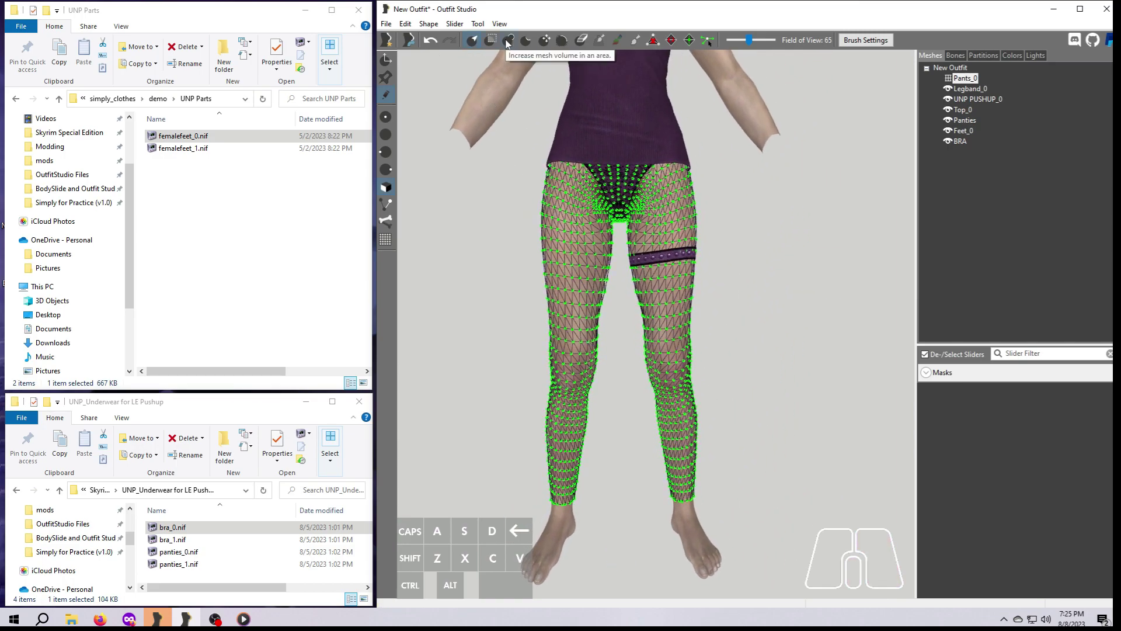
# Return Pants_0 to solid display and hide its vertex points.
pyautogui.click(948, 80)
pyautogui.scroll(-2, 852, 292)
pyautogui.click(386, 95)
pyautogui.moveTo(523, 333)
pyautogui.mouseDown(button='right')
pyautogui.moveTo(503, 346)
pyautogui.moveTo(660, 345)
pyautogui.moveTo(458, 342)
pyautogui.moveTo(512, 343)
pyautogui.mouseUp(button='right')
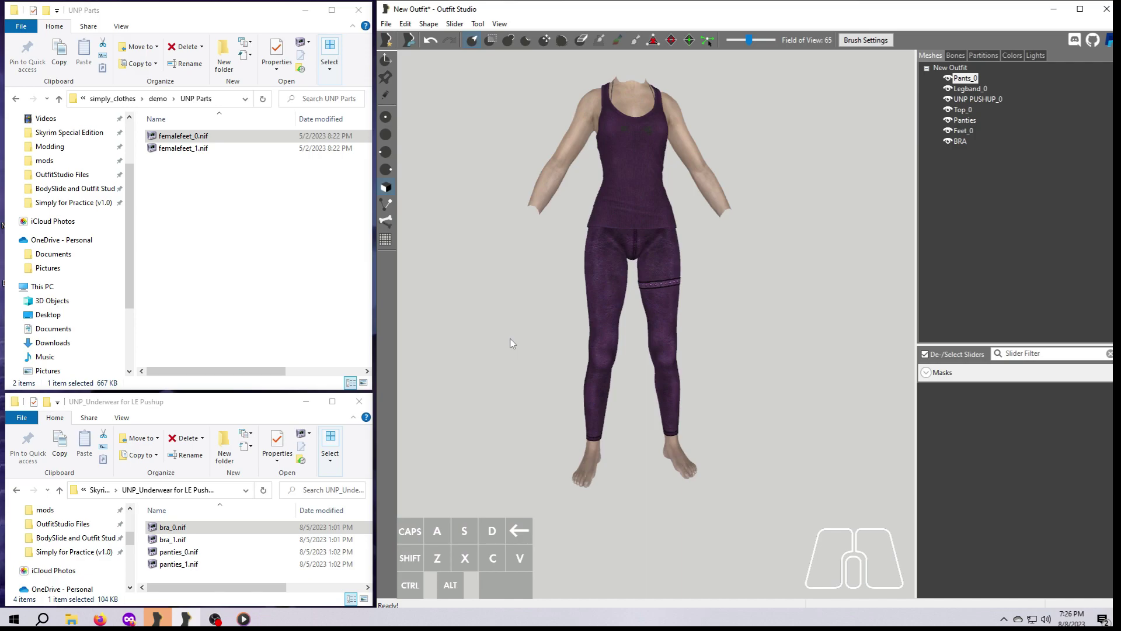
# Hide the UNP PUSHUP_0, Feet_0, Top_0, Panties and BRA meshes so only the pants and leg band show.
pyautogui.click(957, 100)
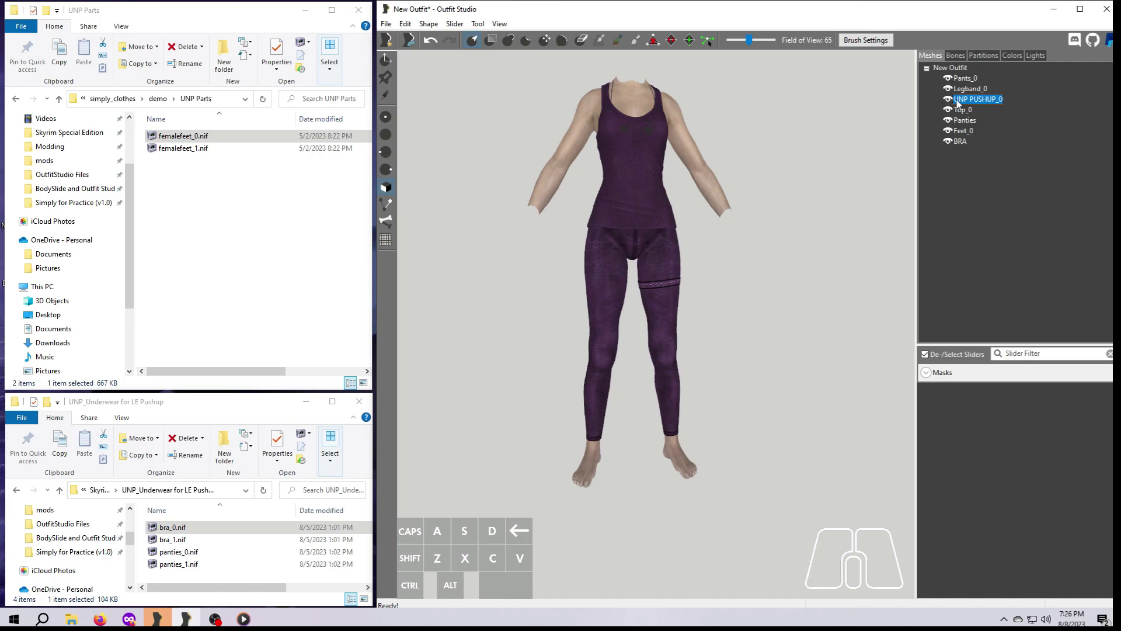
pyautogui.click(948, 100)
pyautogui.click(948, 131)
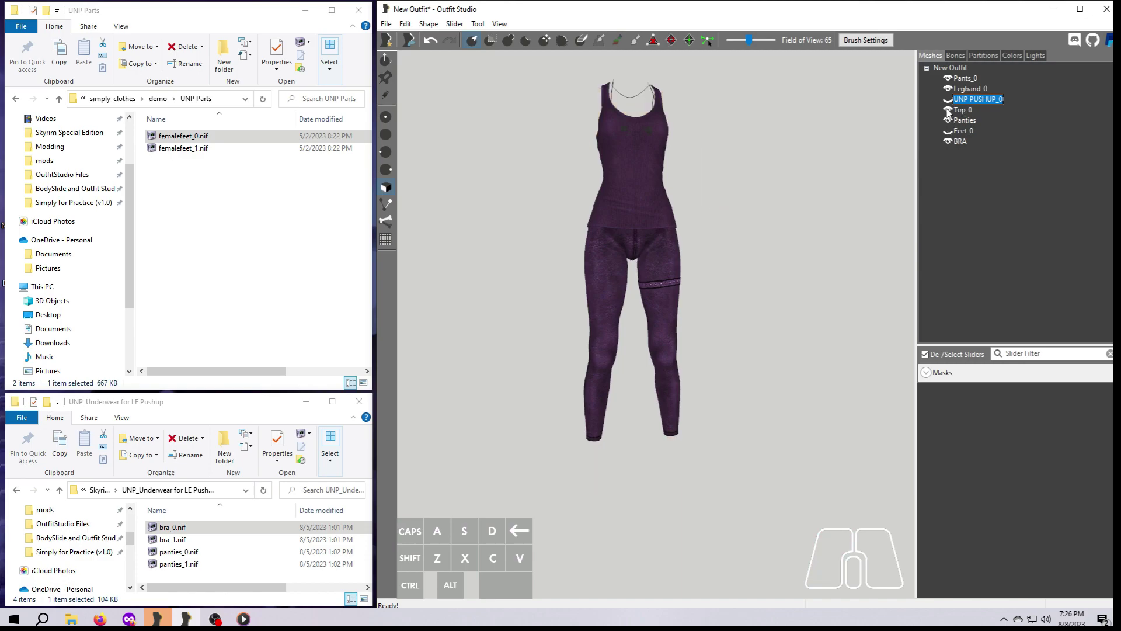
pyautogui.click(948, 110)
pyautogui.click(947, 120)
pyautogui.click(949, 140)
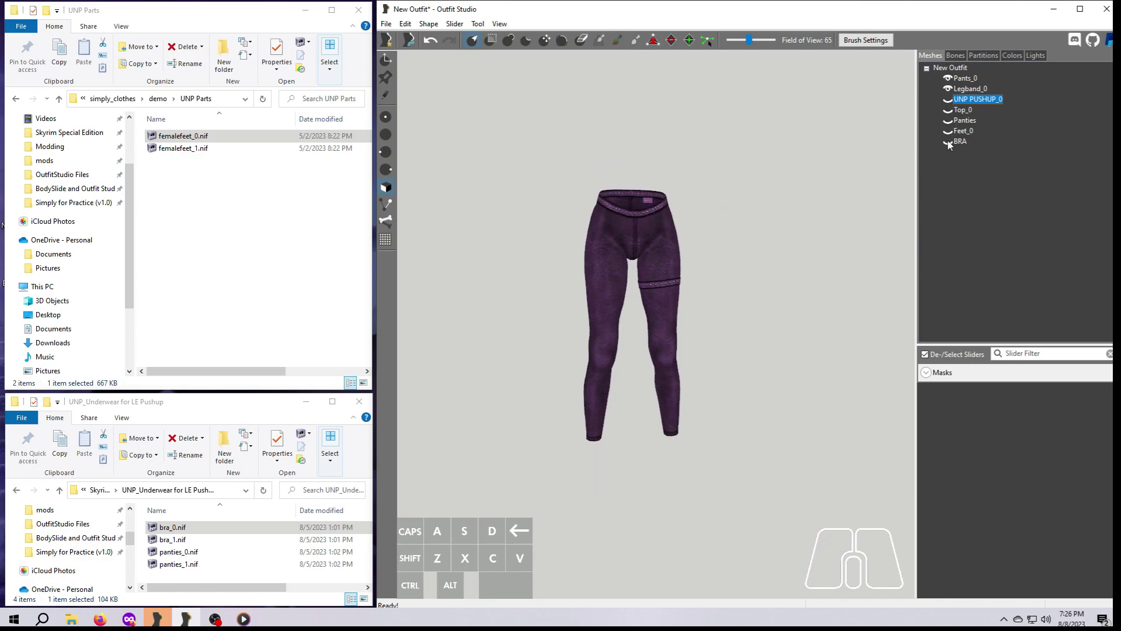
pyautogui.moveTo(849, 349)
pyautogui.mouseDown(button='right')
pyautogui.moveTo(836, 343)
pyautogui.moveTo(847, 345)
pyautogui.mouseUp(button='right')
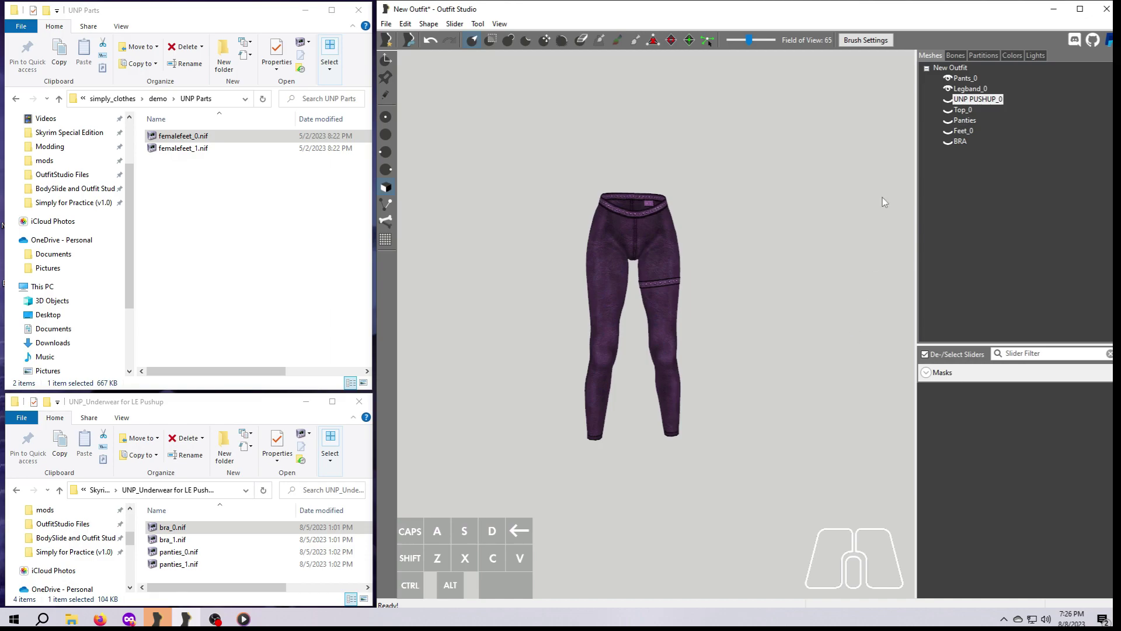
# Select Pants_0 and Legband_0 together and start exporting them to a NIF file.
pyautogui.click(959, 79)
pyautogui.press('shift')
pyautogui.keyDown('shift'); pyautogui.click(964, 89); pyautogui.keyUp('shift')
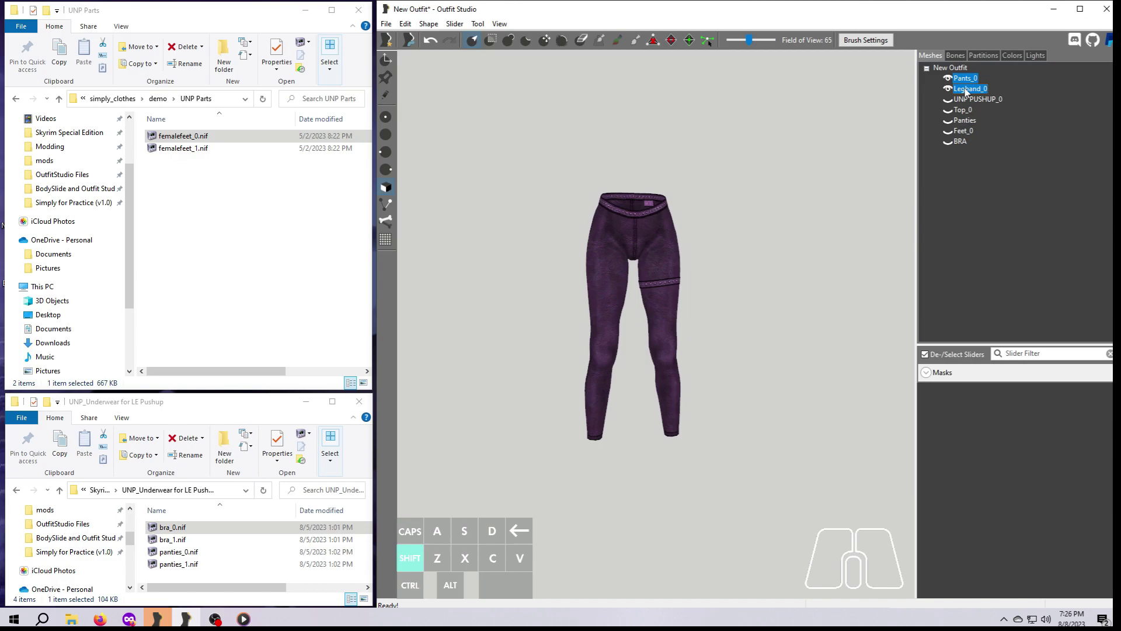
pyautogui.click(756, 268)
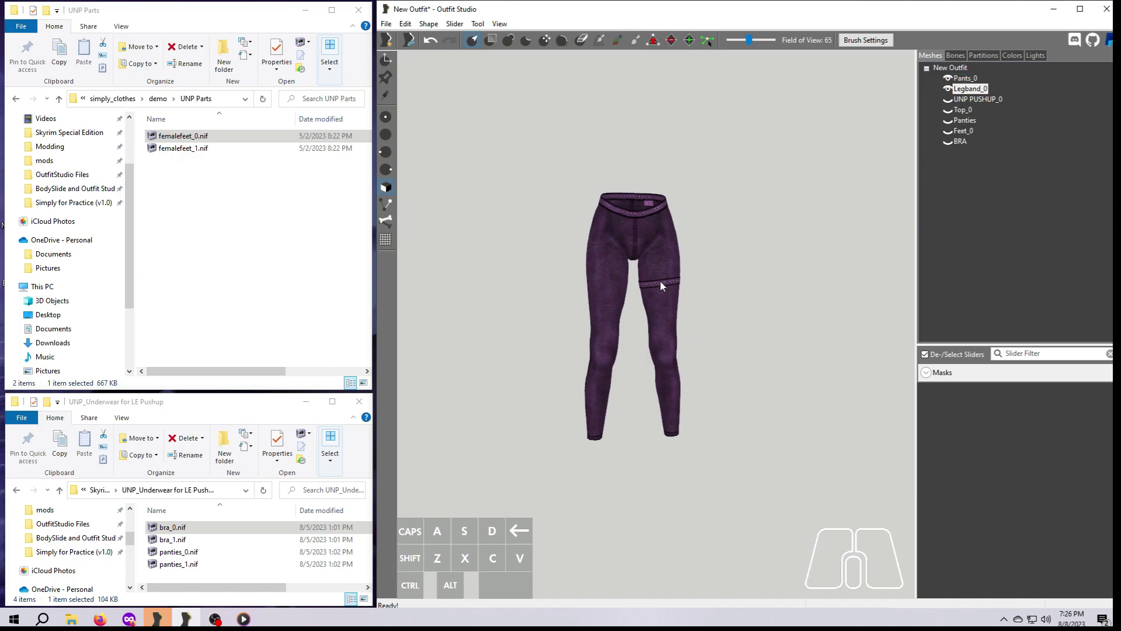
pyautogui.click(973, 81)
pyautogui.keyDown('shift'); pyautogui.click(964, 89); pyautogui.keyUp('shift')
pyautogui.rightClick(967, 91)
pyautogui.moveTo(974, 94)
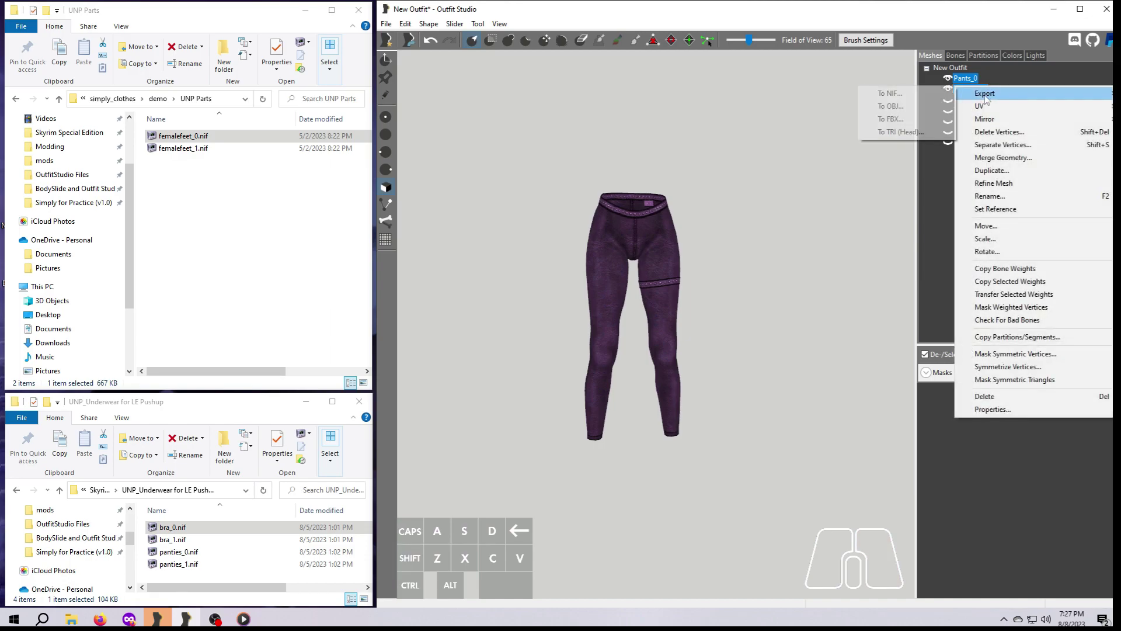
pyautogui.click(907, 95)
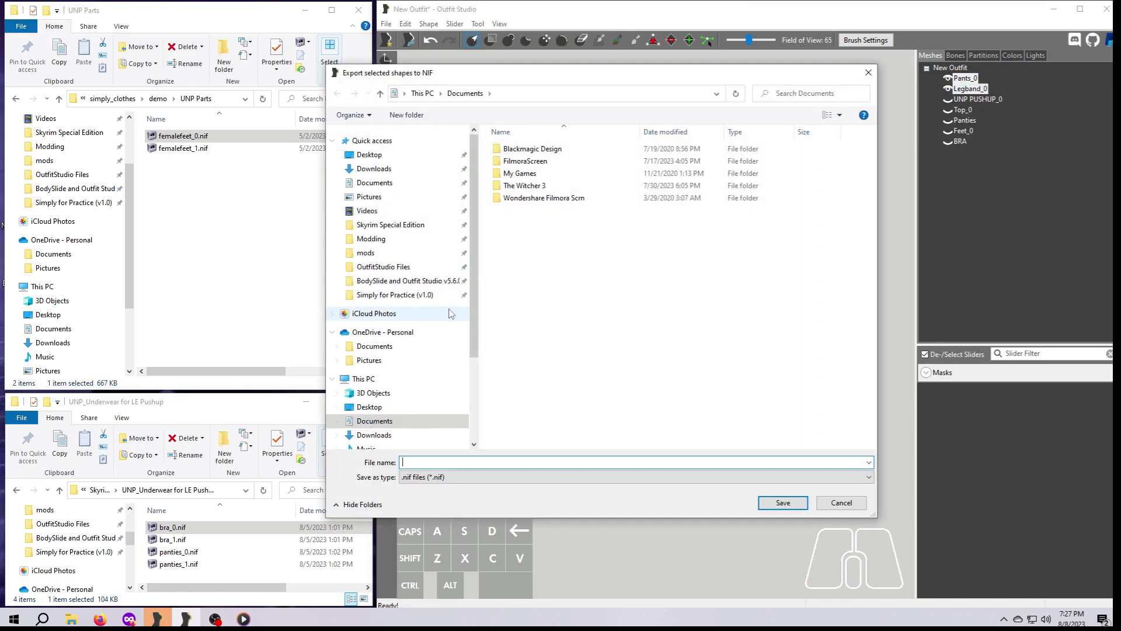
# Export the selected pants and leg band as pants_0_fixed.nif in the Simply for Practice mod's meshes\simply_clothes\demo folder.
pyautogui.click(395, 295)
pyautogui.click(521, 151)
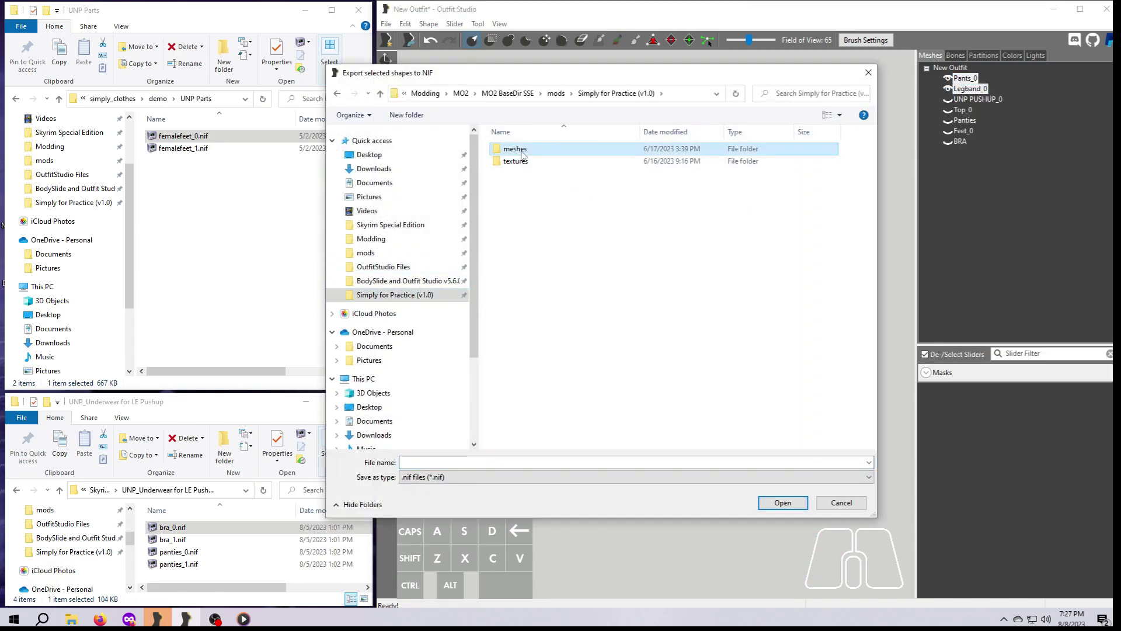
pyautogui.doubleClick(521, 150)
pyautogui.doubleClick(524, 161)
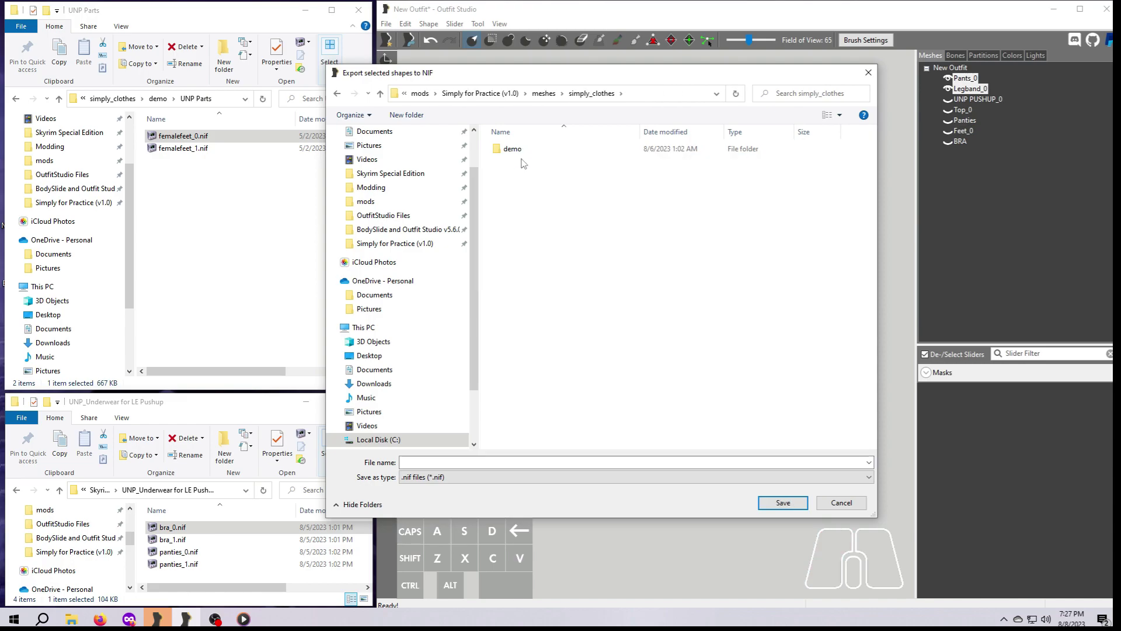
pyautogui.doubleClick(515, 150)
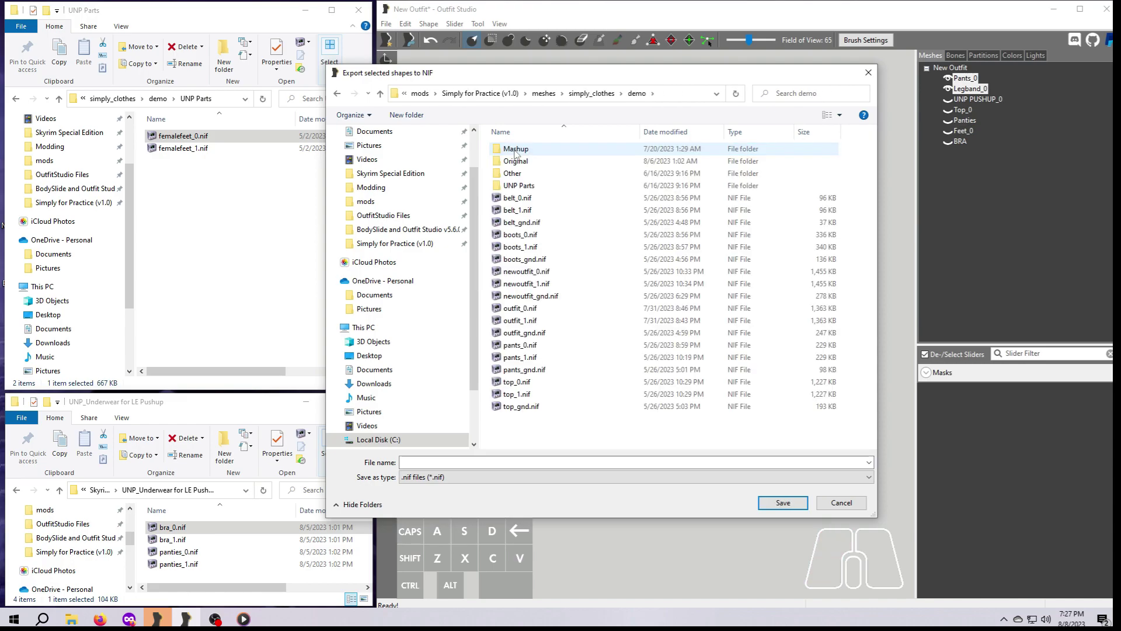
pyautogui.click(536, 345)
pyautogui.doubleClick(424, 462)
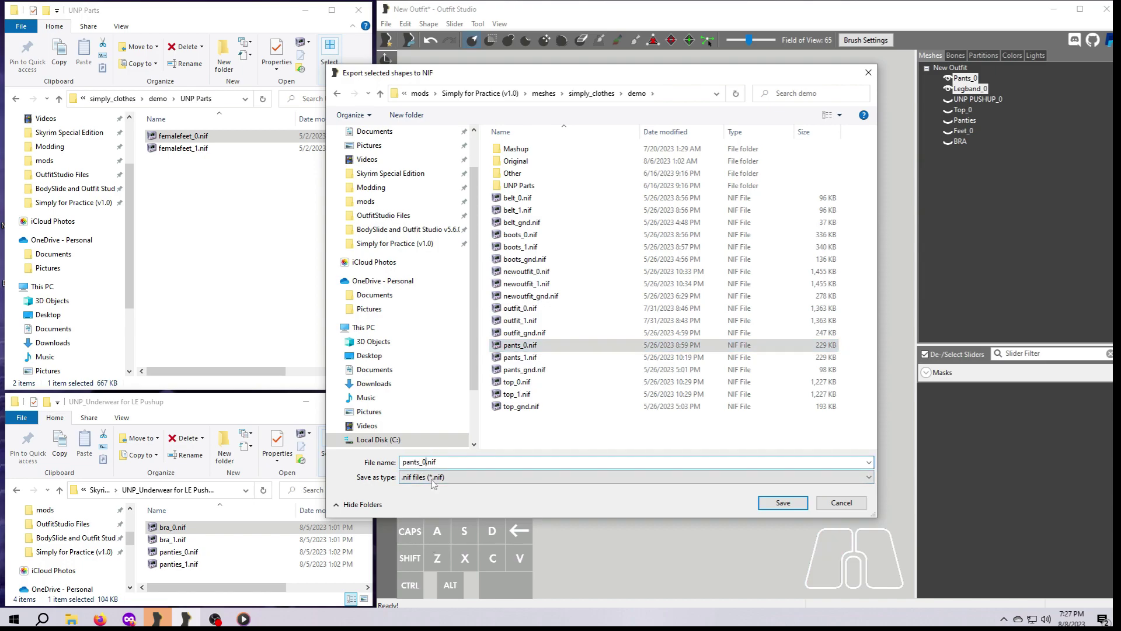
pyautogui.write('_')
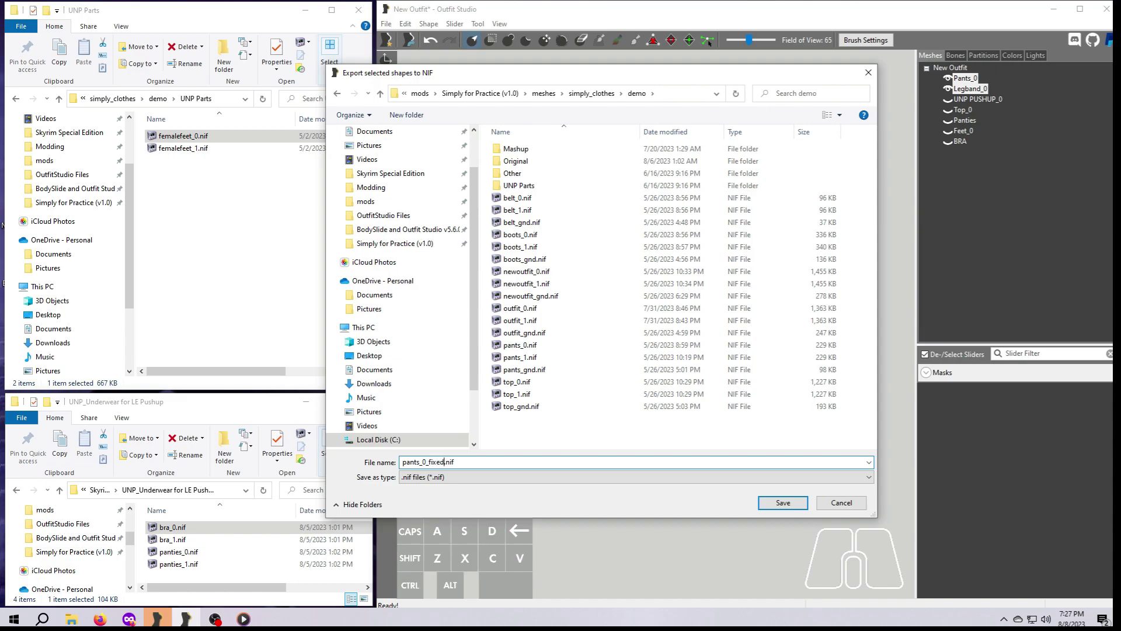
pyautogui.write('fixed')
pyautogui.click(783, 503)
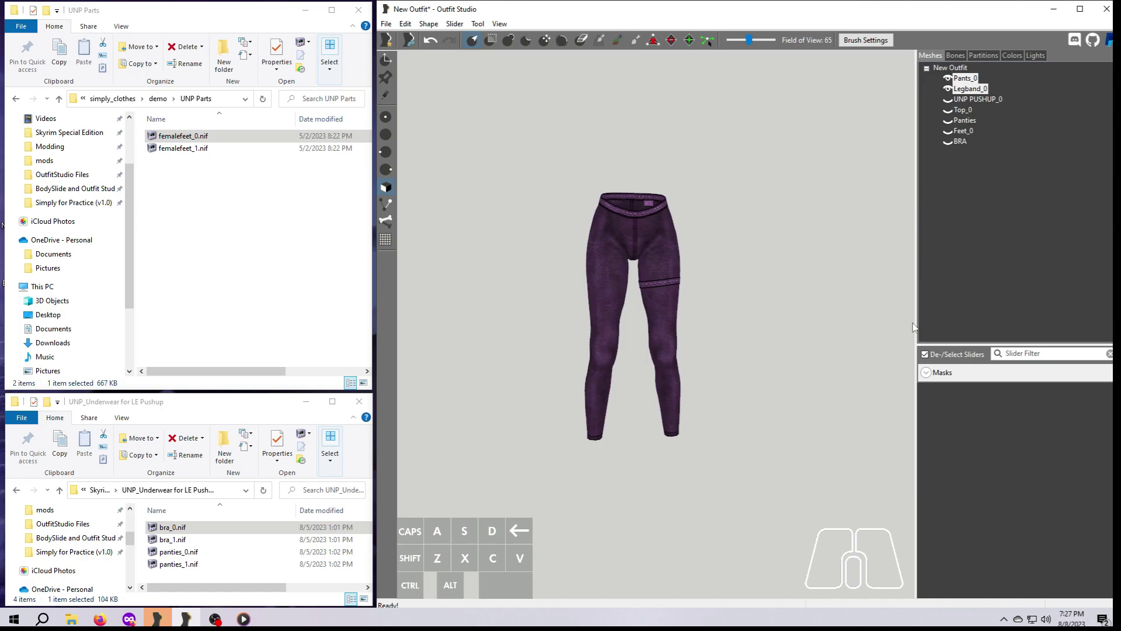
# Switch to File Explorer and locate pants_0_fixed.nif in the demo folder.
pyautogui.doubleClick(161, 101)
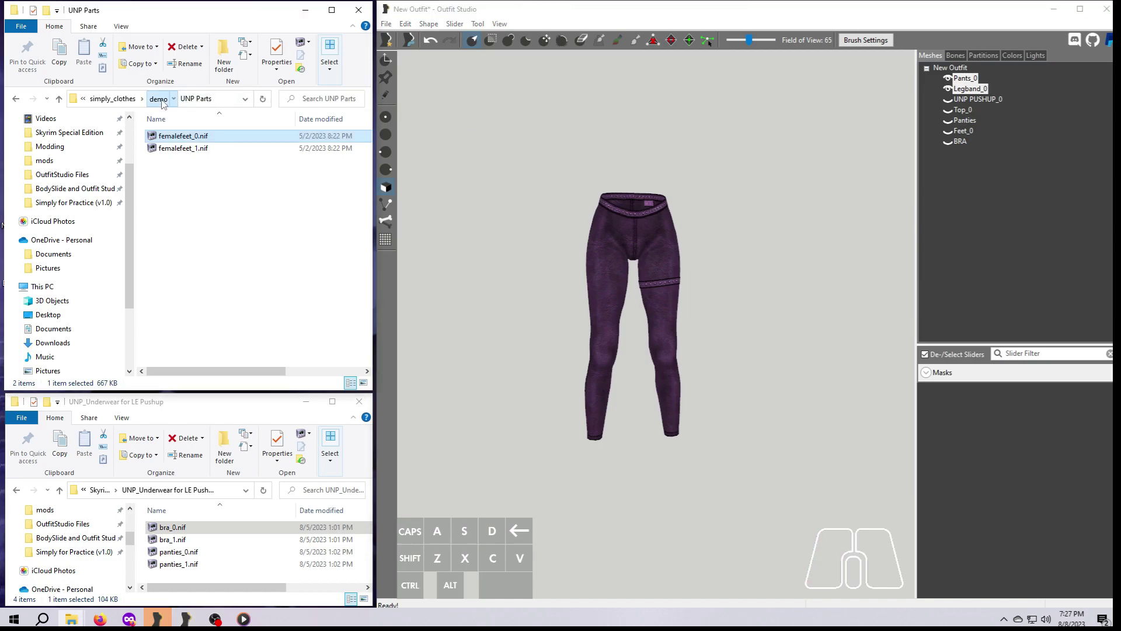
pyautogui.doubleClick(169, 138)
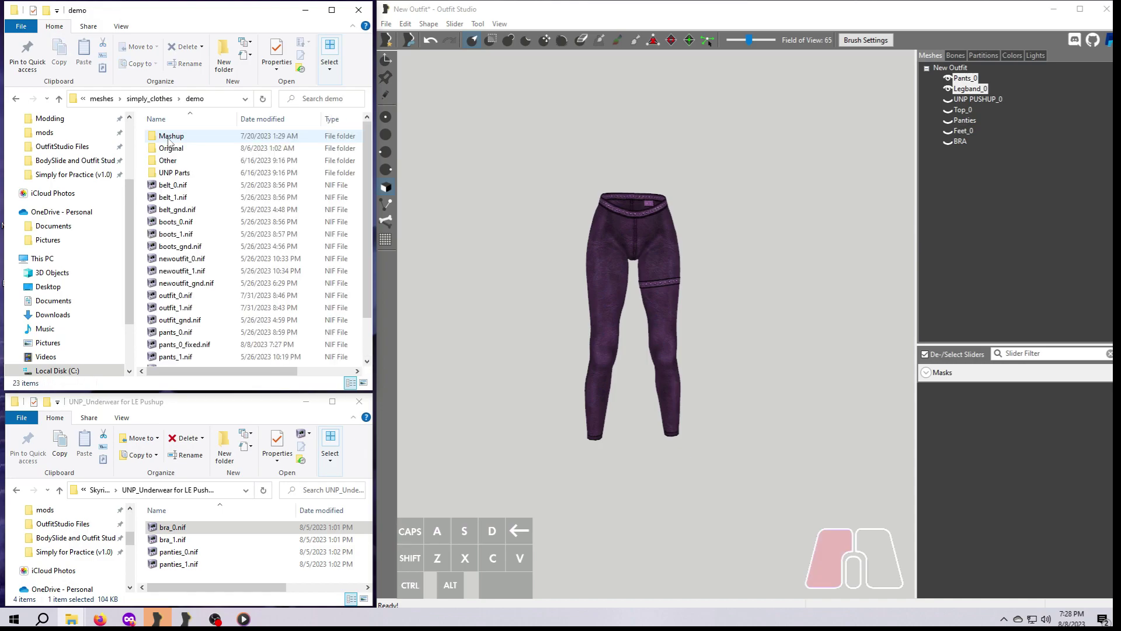
pyautogui.scroll(-1, 193, 251)
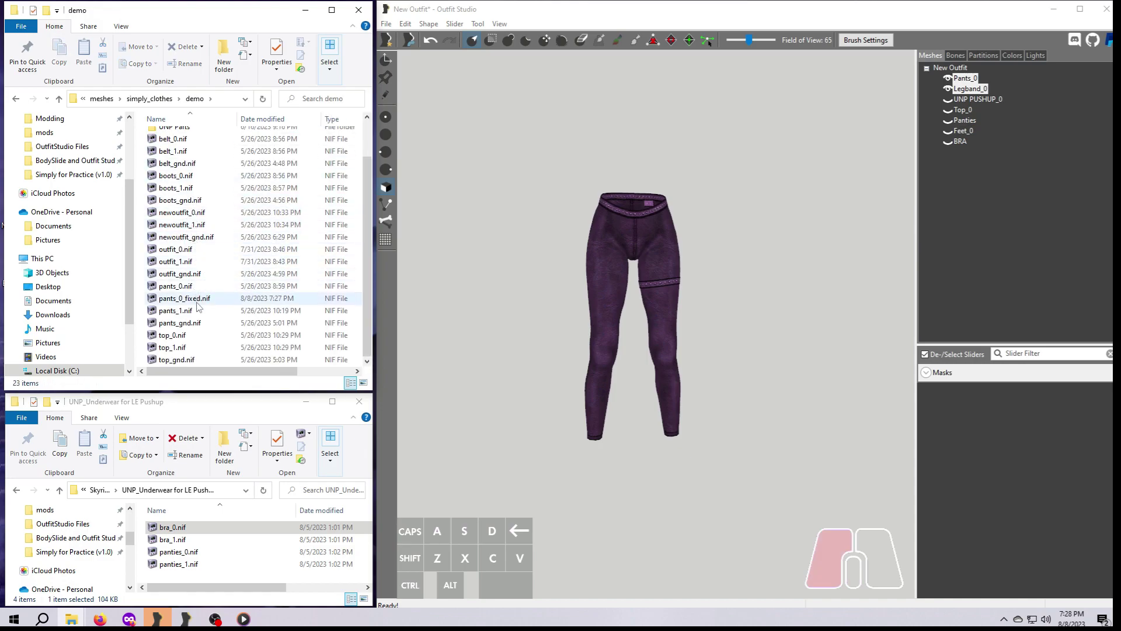
# Unload the current project in Outfit Studio, discarding unsaved changes.
pyautogui.click(386, 24)
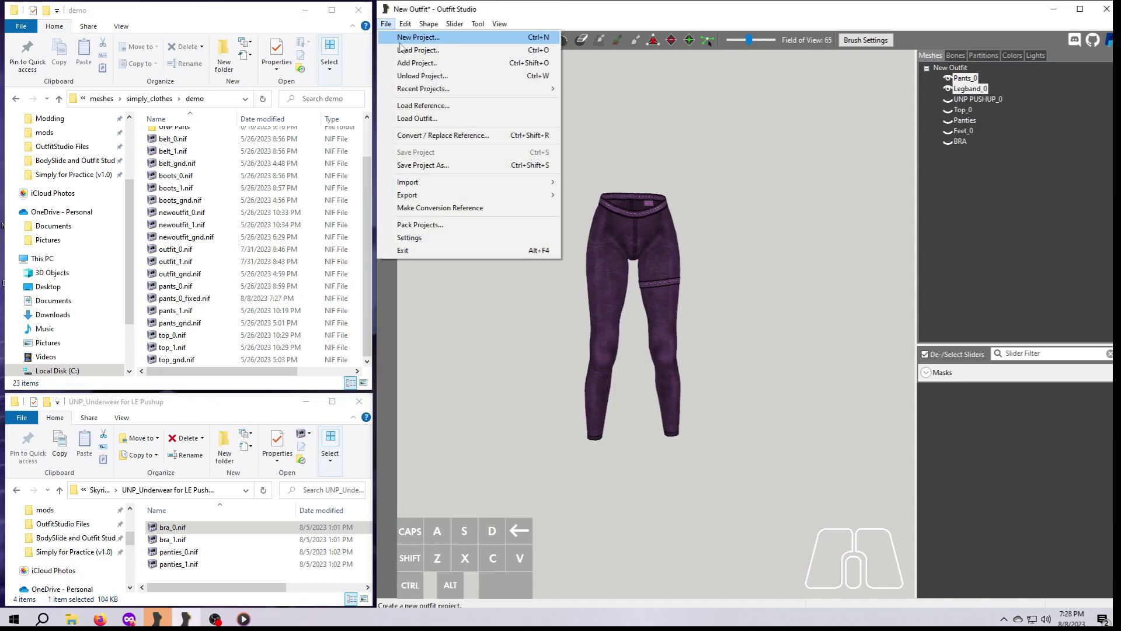
pyautogui.click(420, 76)
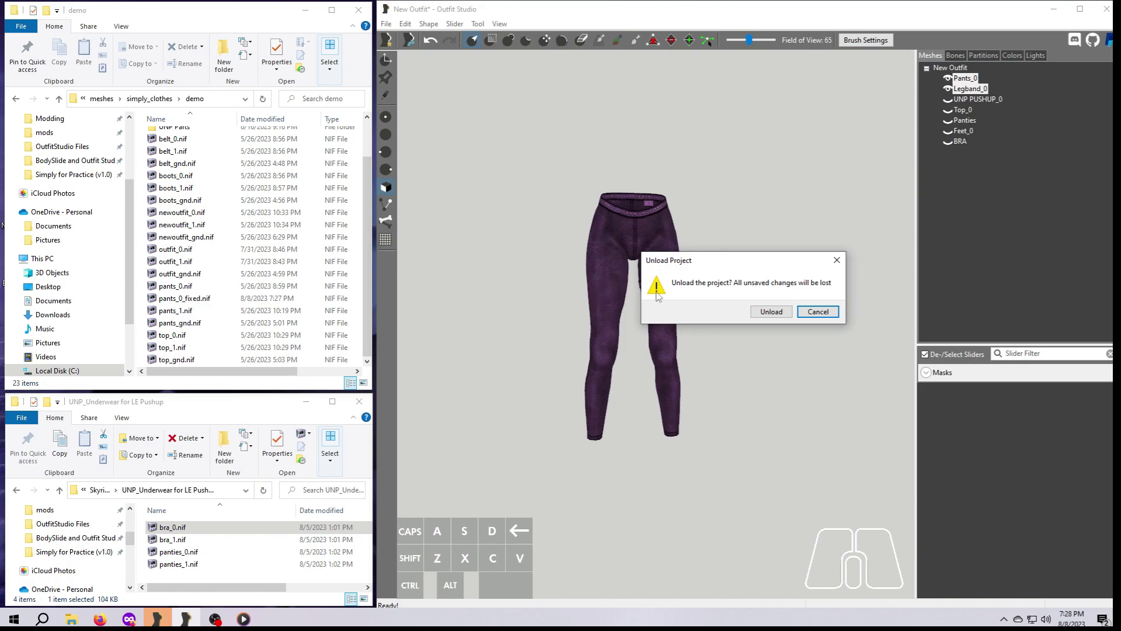
pyautogui.click(771, 312)
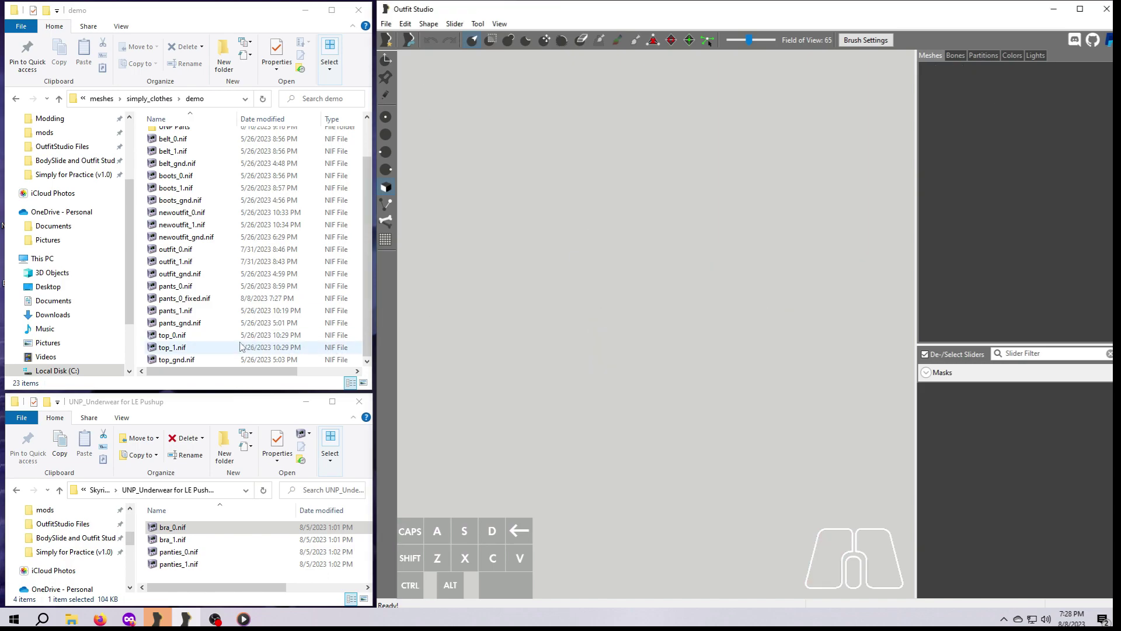
# Load pants_1.nif and top_1.nif from the demo folder into the empty Outfit Studio project.
pyautogui.click(186, 311)
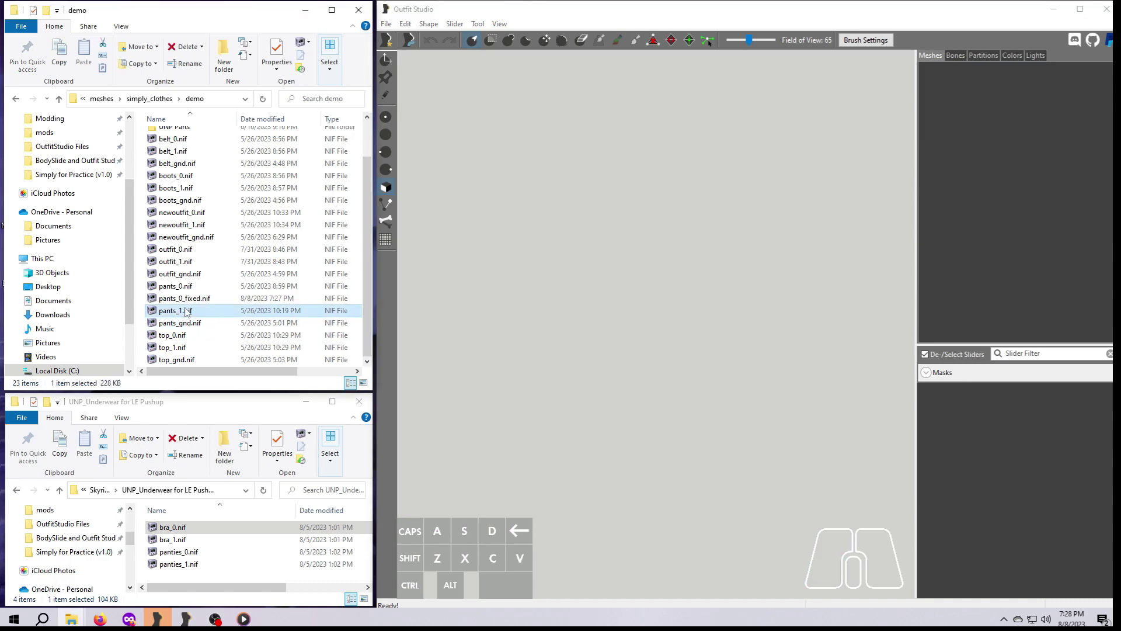
pyautogui.moveTo(198, 311); pyautogui.dragTo(556, 294)
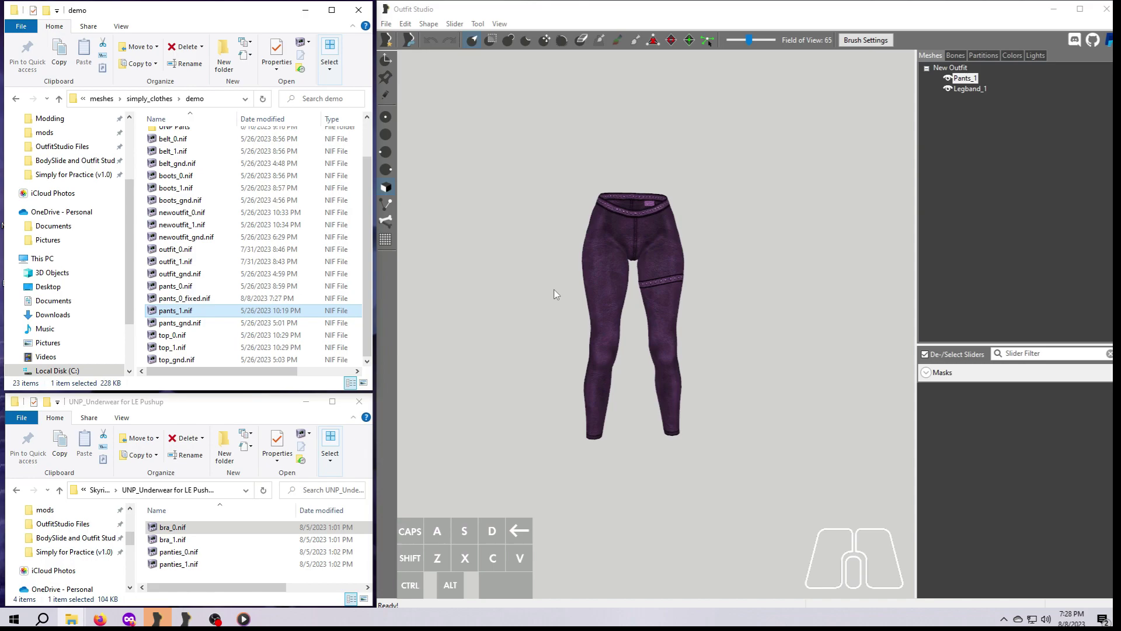
pyautogui.moveTo(176, 347); pyautogui.dragTo(510, 323)
# Add femalefeet_1.nif from the UNP Parts folder to the outfit.
pyautogui.scroll(2, 195, 180)
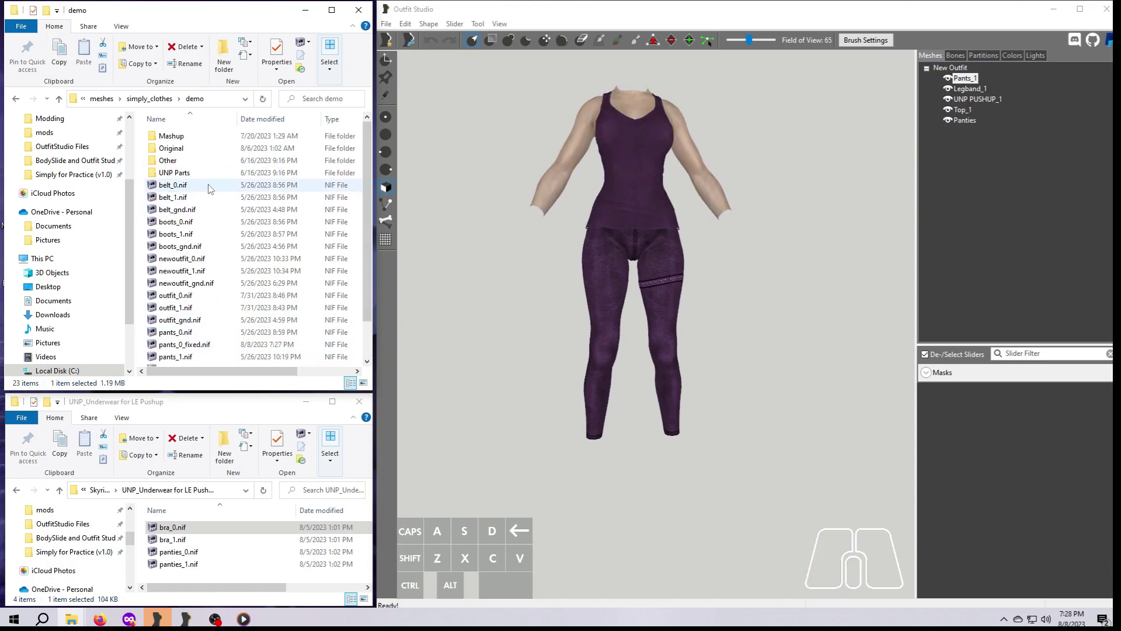
pyautogui.doubleClick(195, 174)
pyautogui.click(186, 149)
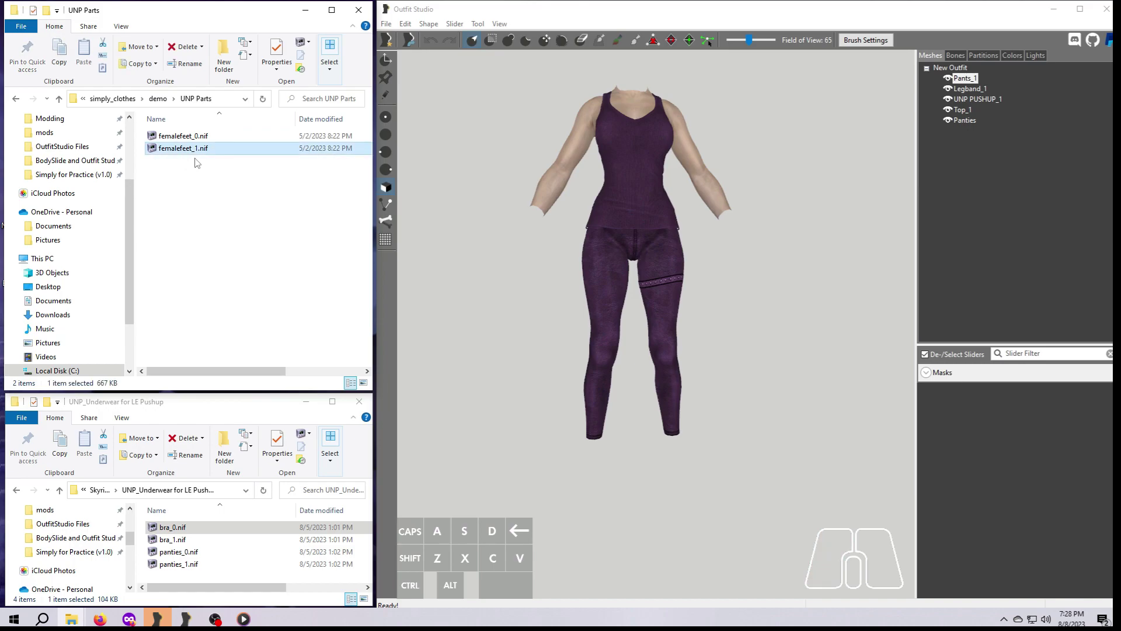
pyautogui.moveTo(190, 151); pyautogui.dragTo(506, 402)
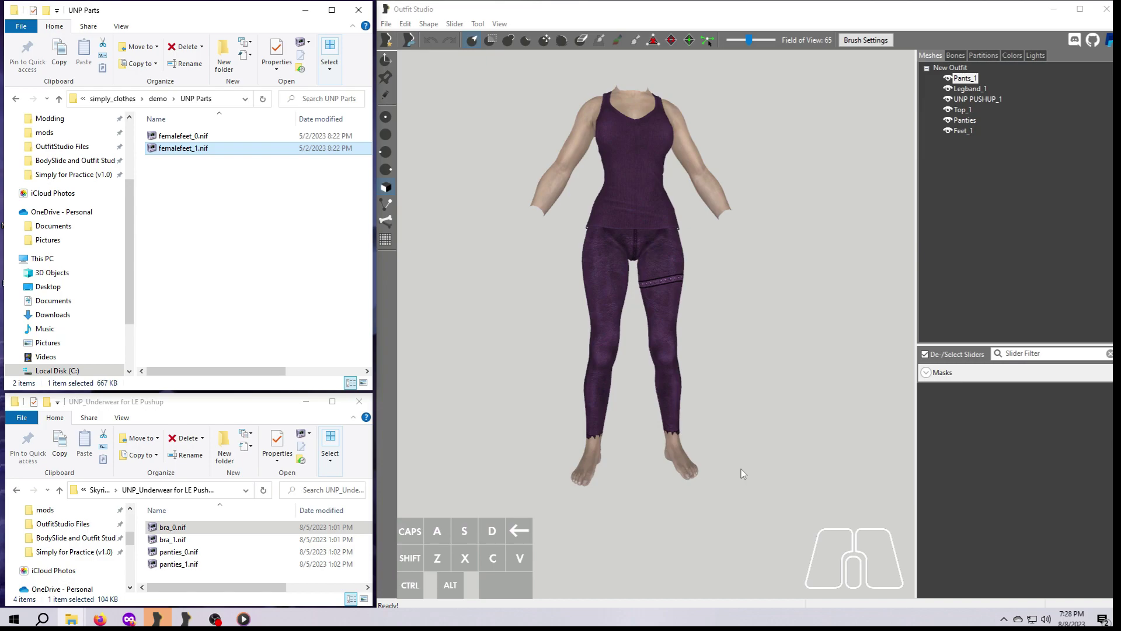
# Display the mesh vertex points and hide the Top_1 mesh to expose the pants' waistband.
pyautogui.moveTo(751, 465)
pyautogui.mouseDown(button='right')
pyautogui.moveTo(618, 460)
pyautogui.moveTo(763, 454)
pyautogui.mouseUp(button='right')
pyautogui.click(387, 97)
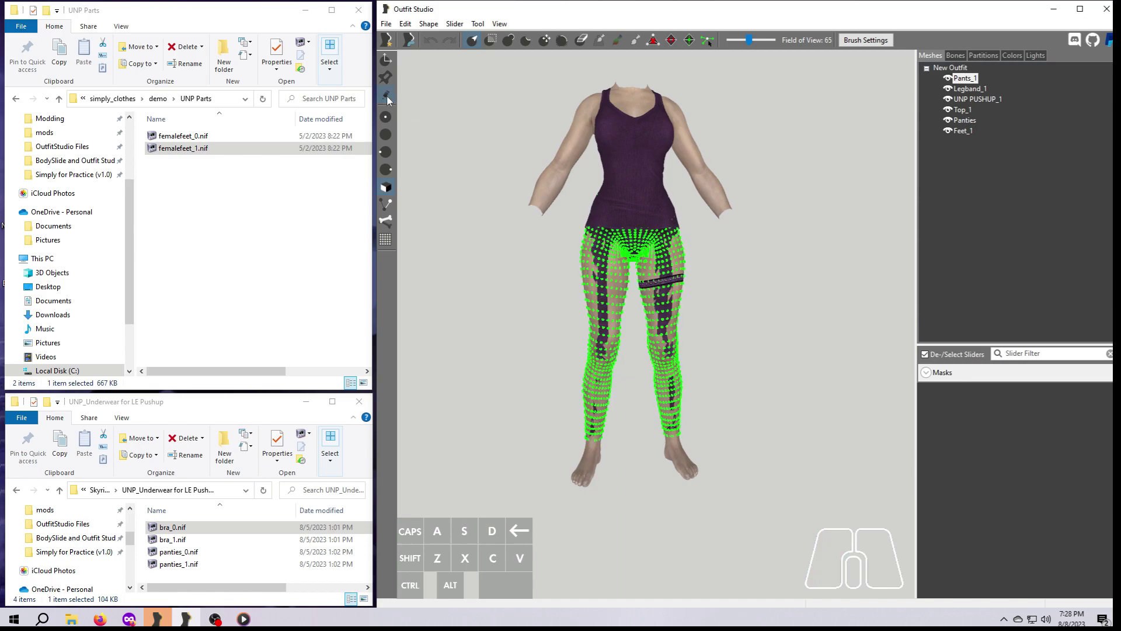
pyautogui.moveTo(840, 260); pyautogui.dragTo(607, 262, button='right')
pyautogui.click(961, 110)
pyautogui.click(948, 110)
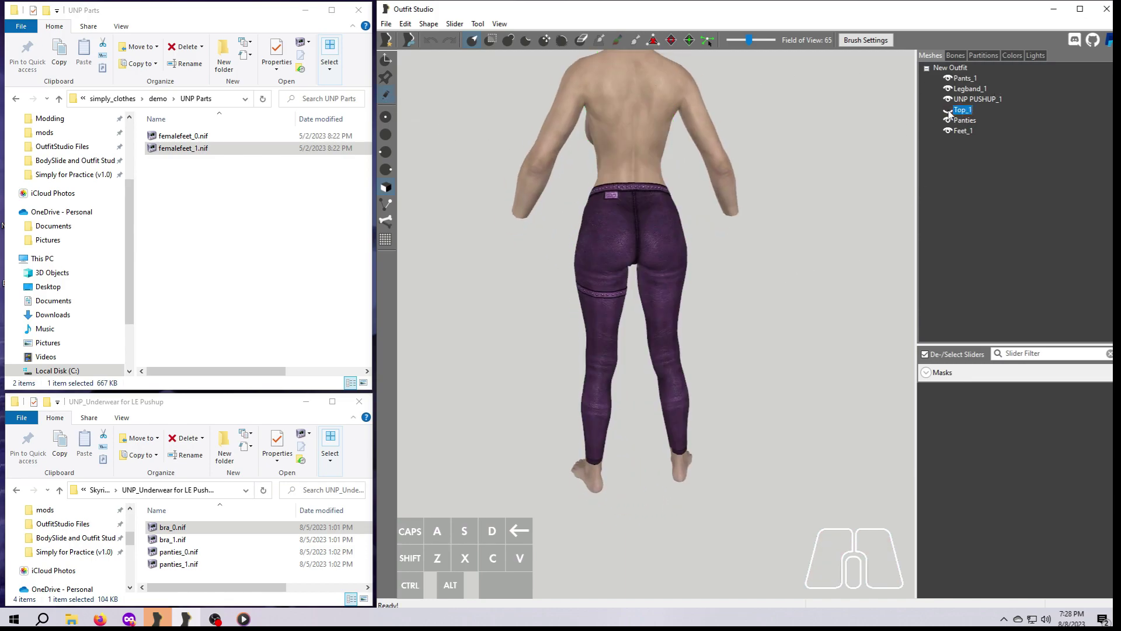
# Add bra_1.nif from the UNP_Underwear folder to the outfit and select Pants_1.
pyautogui.click(172, 540)
pyautogui.moveTo(173, 545); pyautogui.dragTo(535, 412)
pyautogui.moveTo(740, 420); pyautogui.dragTo(566, 427, button='right')
pyautogui.click(964, 78)
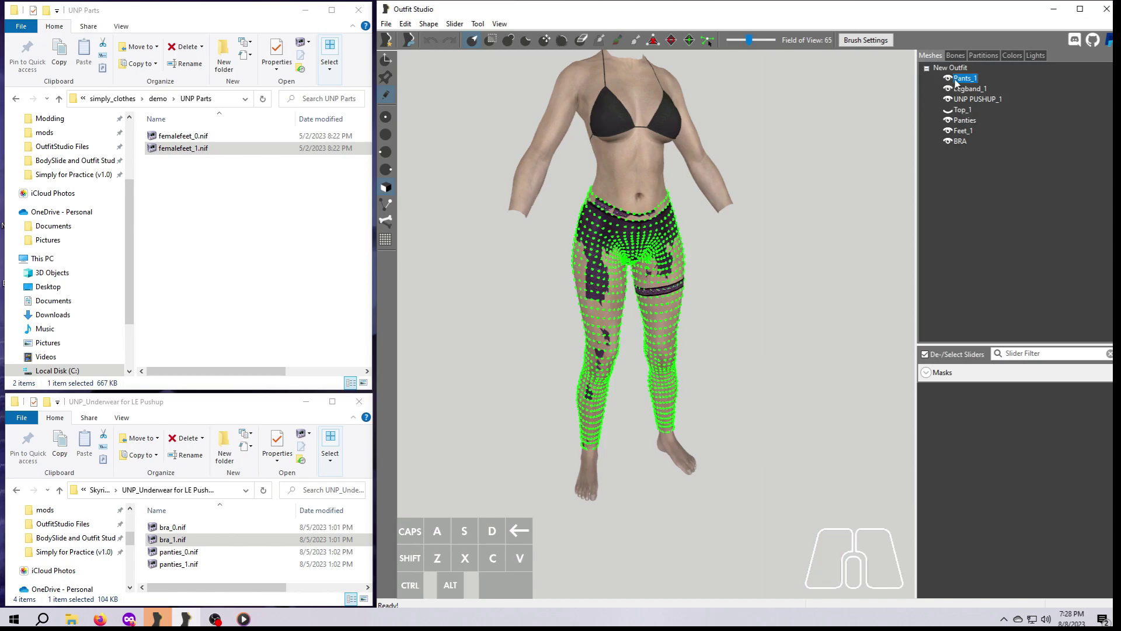
# Select Pants_1 and Legband_1 together and prepare the Inflate brush with a larger brush size.
pyautogui.scroll(3, 508, 317)
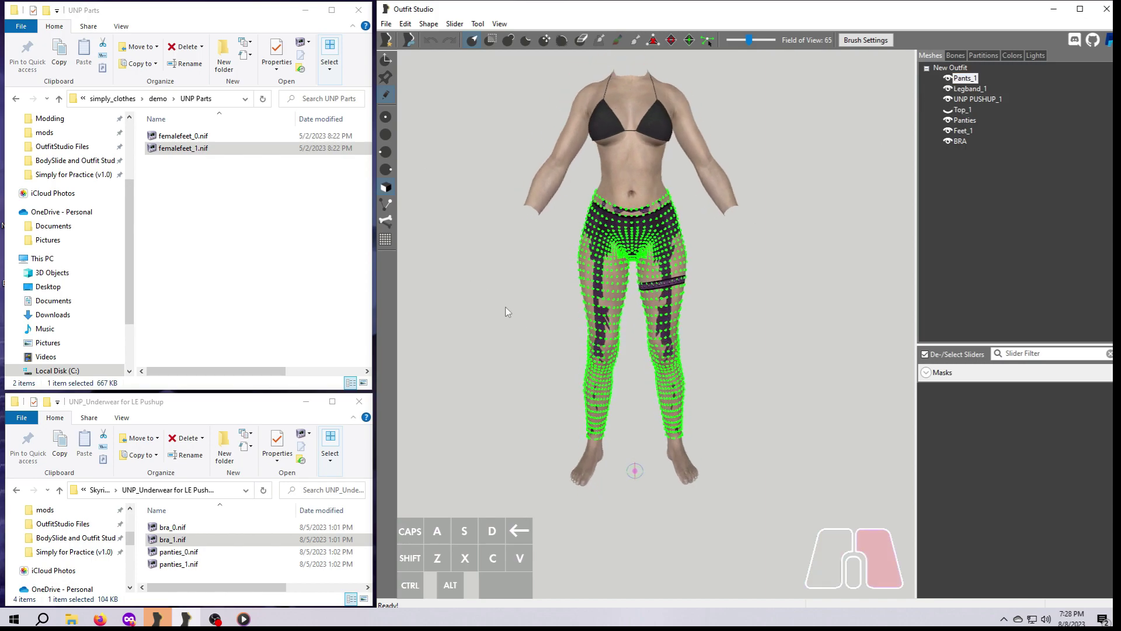
pyautogui.scroll(2, 528, 327)
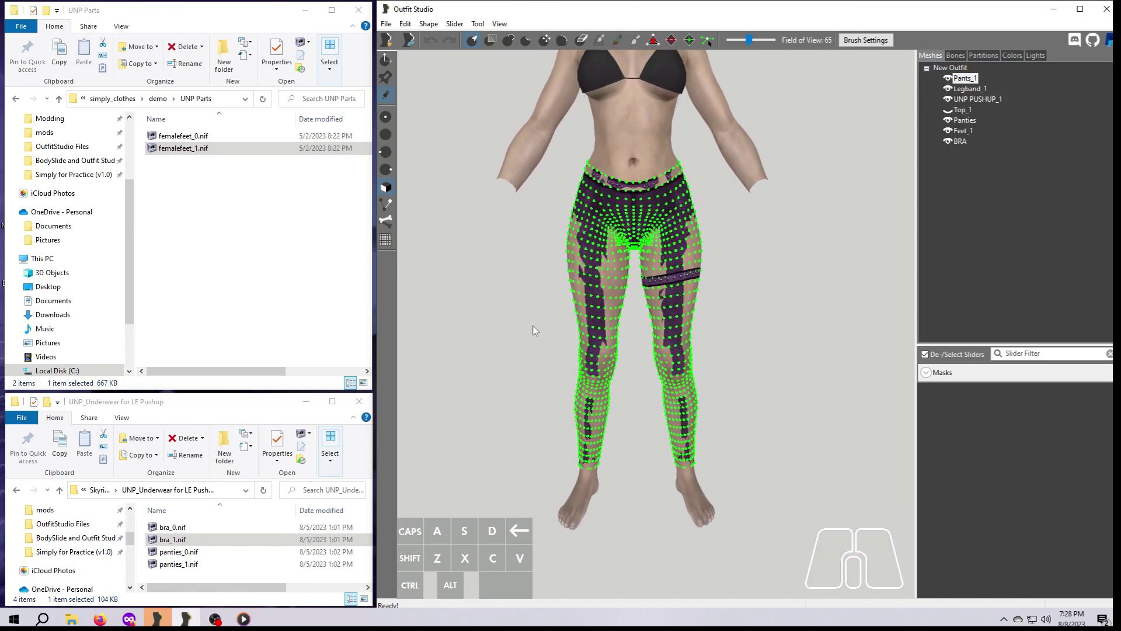
pyautogui.click(388, 93)
pyautogui.click(509, 42)
pyautogui.click(959, 90)
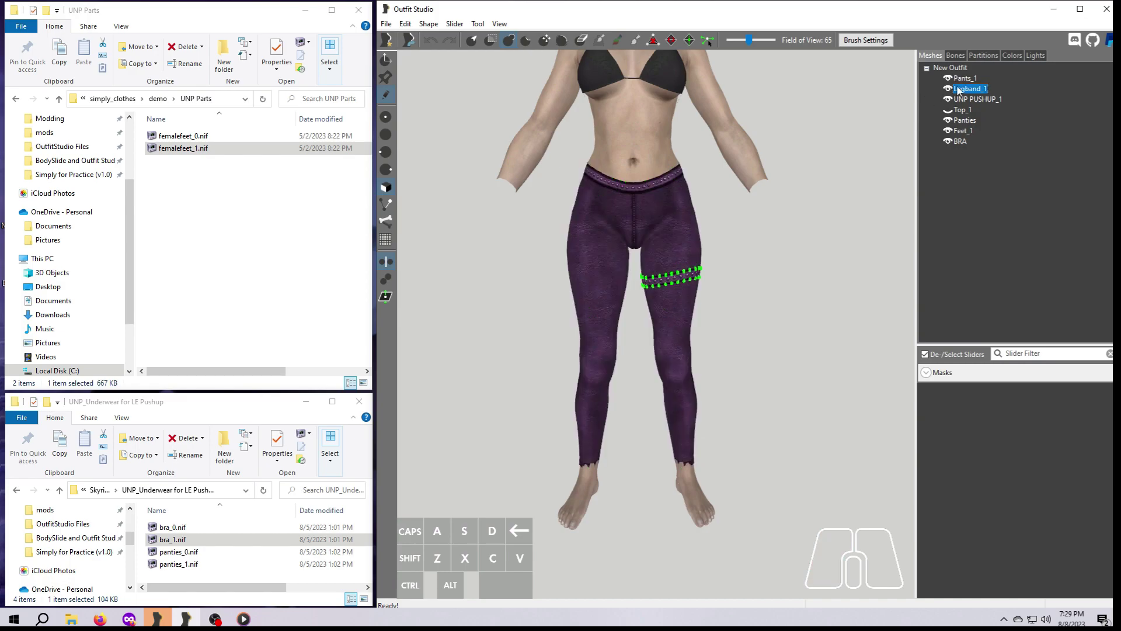
pyautogui.keyDown('shift'); pyautogui.click(964, 79); pyautogui.keyUp('shift')
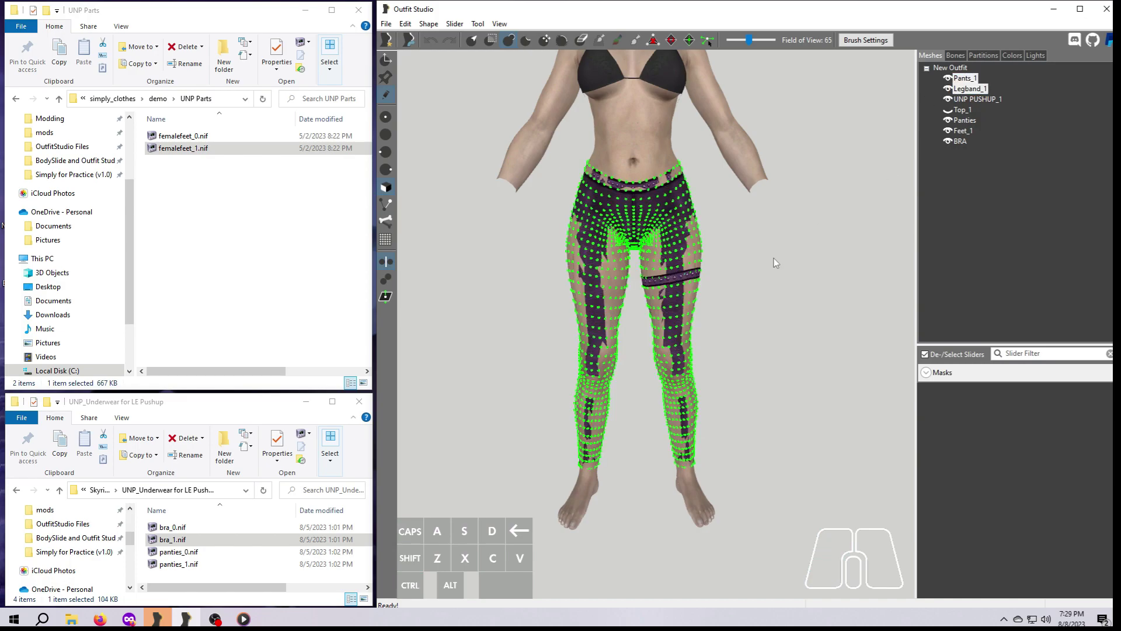
pyautogui.press('s')
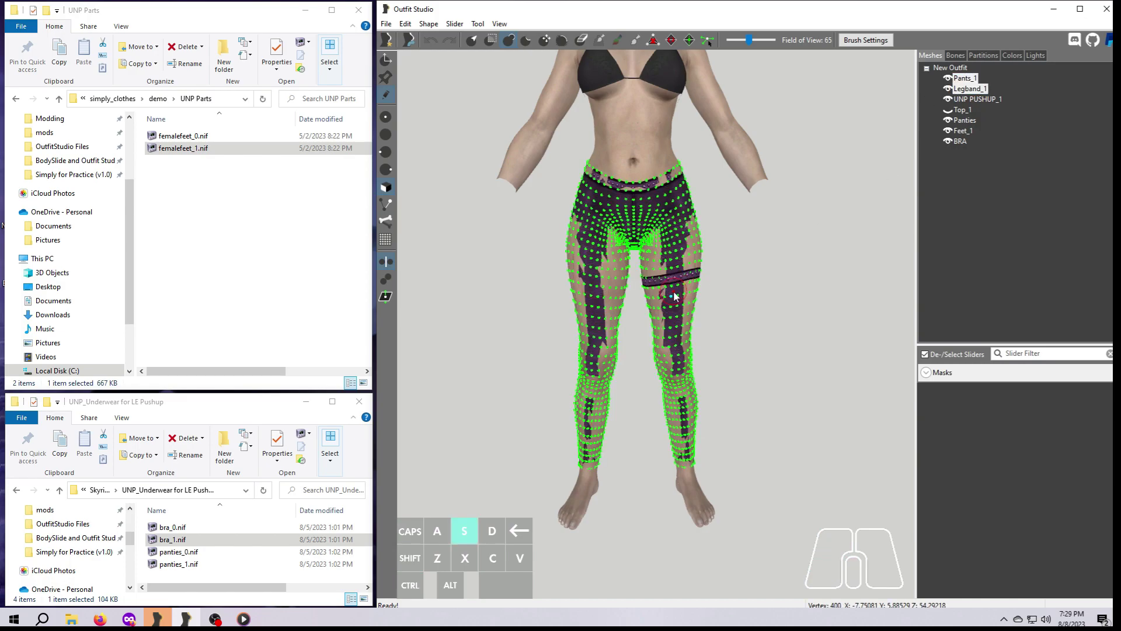
pyautogui.click(509, 40)
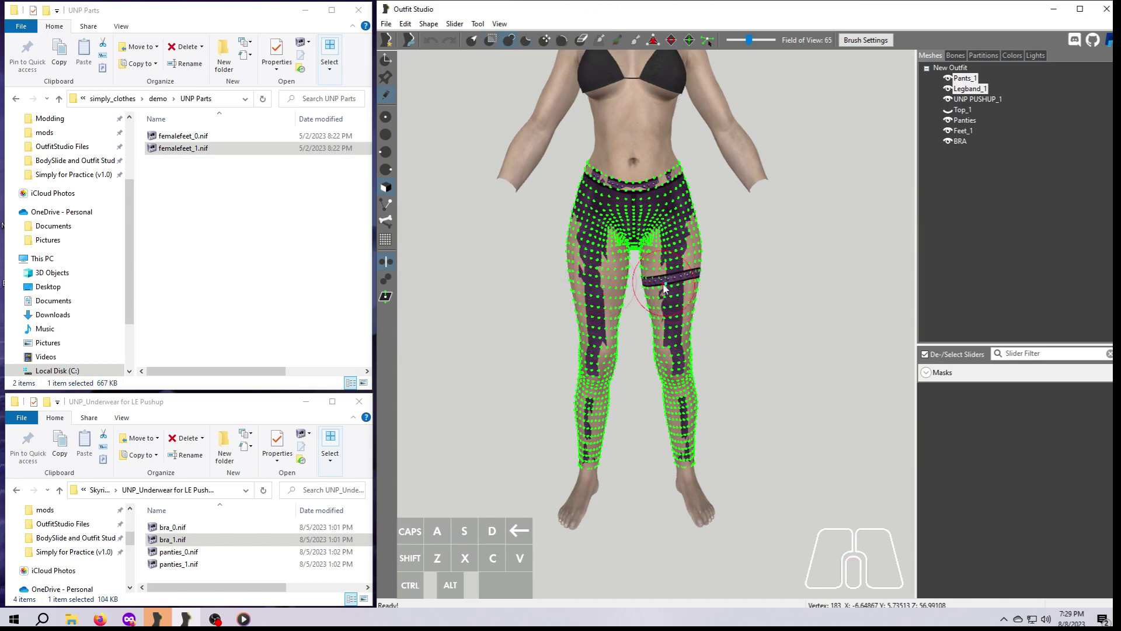
# Inflate the pants and leg band around the hips and upper thighs from the front and sides.
pyautogui.moveTo(639, 315); pyautogui.dragTo(656, 254)
pyautogui.moveTo(663, 257); pyautogui.dragTo(678, 315)
pyautogui.moveTo(742, 376); pyautogui.dragTo(703, 374, button='right')
pyautogui.moveTo(680, 338); pyautogui.dragTo(655, 254)
pyautogui.moveTo(654, 257)
pyautogui.mouseDown(button='right')
pyautogui.moveTo(677, 259)
pyautogui.moveTo(657, 251)
pyautogui.mouseUp(button='right')
pyautogui.moveTo(657, 251); pyautogui.dragTo(655, 247)
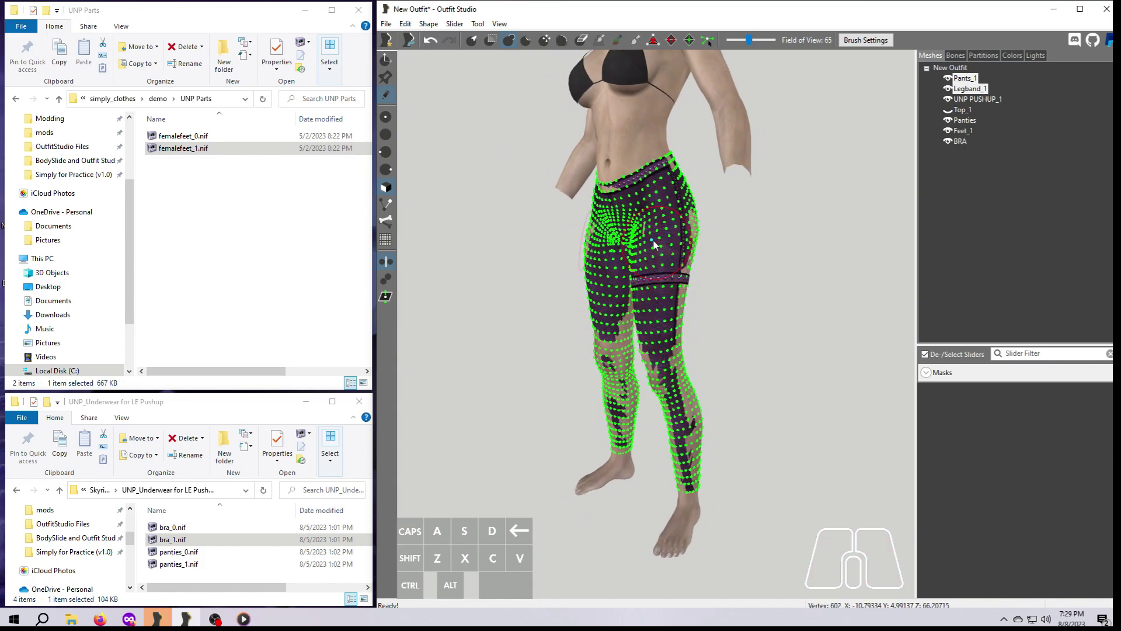
pyautogui.moveTo(735, 366); pyautogui.dragTo(700, 367, button='right')
pyautogui.moveTo(666, 348); pyautogui.dragTo(655, 269)
pyautogui.moveTo(688, 352); pyautogui.dragTo(778, 352, button='right')
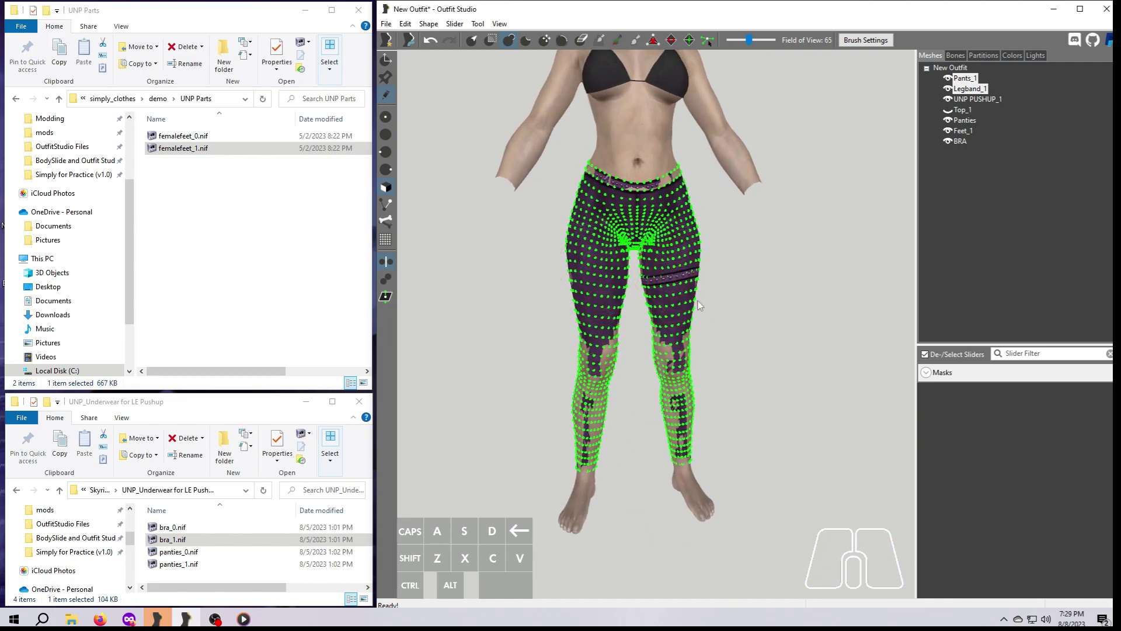
pyautogui.moveTo(596, 309); pyautogui.dragTo(598, 308)
pyautogui.moveTo(758, 369)
pyautogui.mouseDown(button='right')
pyautogui.moveTo(726, 371)
pyautogui.moveTo(683, 350)
pyautogui.mouseUp(button='right')
pyautogui.click(655, 209)
pyautogui.moveTo(655, 209); pyautogui.dragTo(839, 401, button='right')
pyautogui.moveTo(741, 409); pyautogui.dragTo(726, 343, button='right')
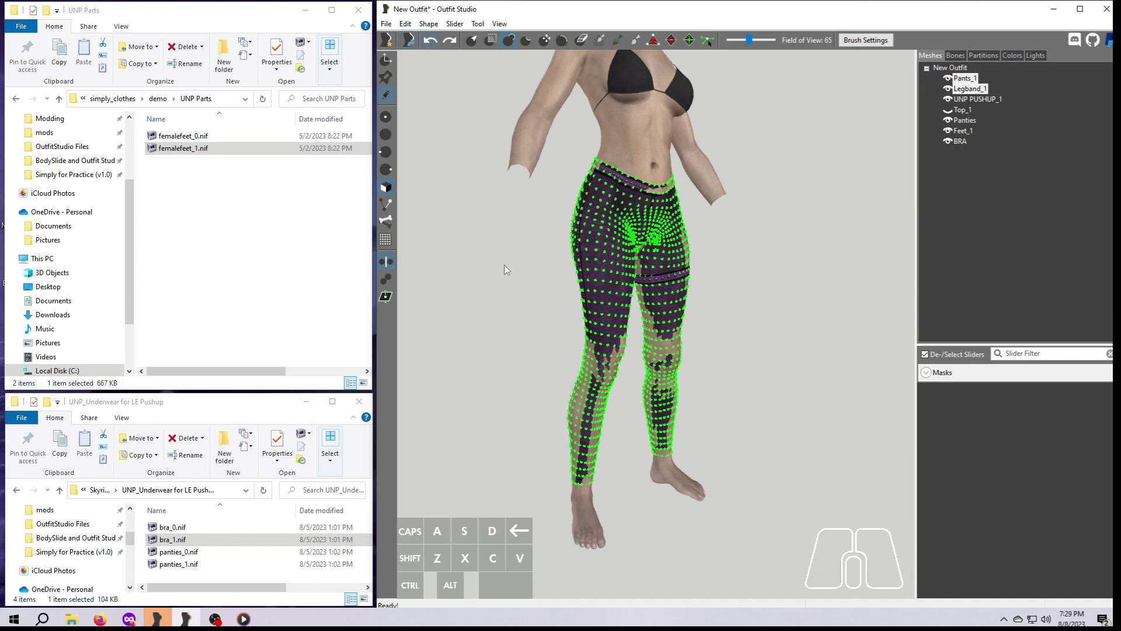
# Inflate the pants over the lower thighs, knees, shins and ankles from the front and side.
pyautogui.moveTo(445, 106); pyautogui.dragTo(767, 442, button='right')
pyautogui.moveTo(650, 317)
pyautogui.mouseDown()
pyautogui.moveTo(640, 255)
pyautogui.moveTo(694, 238)
pyautogui.mouseUp()
pyautogui.moveTo(673, 421)
pyautogui.mouseDown()
pyautogui.moveTo(670, 350)
pyautogui.moveTo(683, 351)
pyautogui.mouseUp()
pyautogui.moveTo(677, 459); pyautogui.dragTo(676, 453)
pyautogui.moveTo(674, 456); pyautogui.dragTo(669, 454)
pyautogui.moveTo(667, 445)
pyautogui.mouseDown()
pyautogui.moveTo(664, 414)
pyautogui.moveTo(684, 403)
pyautogui.moveTo(654, 385)
pyautogui.moveTo(652, 326)
pyautogui.mouseUp()
pyautogui.moveTo(761, 444); pyautogui.dragTo(689, 449, button='right')
pyautogui.moveTo(695, 482); pyautogui.dragTo(691, 471)
pyautogui.moveTo(691, 391); pyautogui.dragTo(689, 377)
pyautogui.moveTo(768, 460); pyautogui.dragTo(689, 463, button='right')
# Inflate the back of the pants along the calves and thighs and around the leg band.
pyautogui.moveTo(682, 440); pyautogui.dragTo(667, 342)
pyautogui.moveTo(669, 356); pyautogui.dragTo(660, 485, button='right')
pyautogui.moveTo(640, 491); pyautogui.dragTo(634, 385)
pyautogui.moveTo(785, 506); pyautogui.dragTo(744, 511, button='right')
pyautogui.moveTo(627, 404); pyautogui.dragTo(634, 333)
pyautogui.moveTo(634, 333); pyautogui.dragTo(671, 400, button='right')
pyautogui.moveTo(629, 362); pyautogui.dragTo(639, 257)
pyautogui.moveTo(766, 381); pyautogui.dragTo(716, 383, button='right')
pyautogui.moveTo(628, 283); pyautogui.dragTo(630, 261)
pyautogui.moveTo(638, 502)
pyautogui.mouseDown(button='right')
pyautogui.moveTo(808, 388)
pyautogui.moveTo(764, 430)
pyautogui.moveTo(735, 413)
pyautogui.mouseUp(button='right')
pyautogui.moveTo(615, 362); pyautogui.dragTo(616, 335)
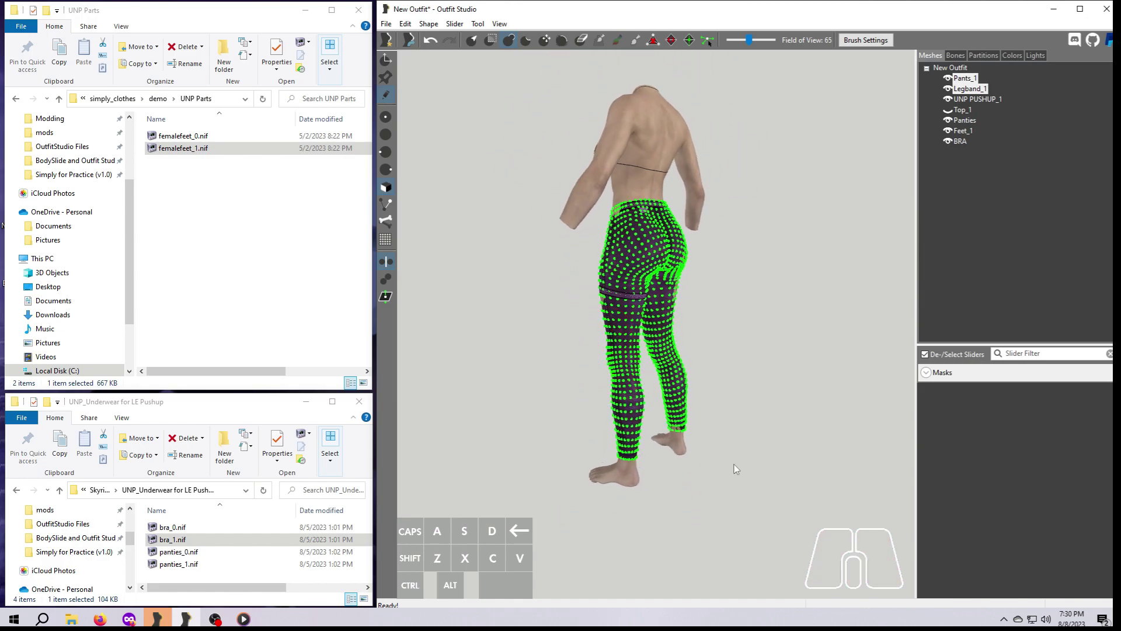
pyautogui.moveTo(647, 297); pyautogui.dragTo(636, 309)
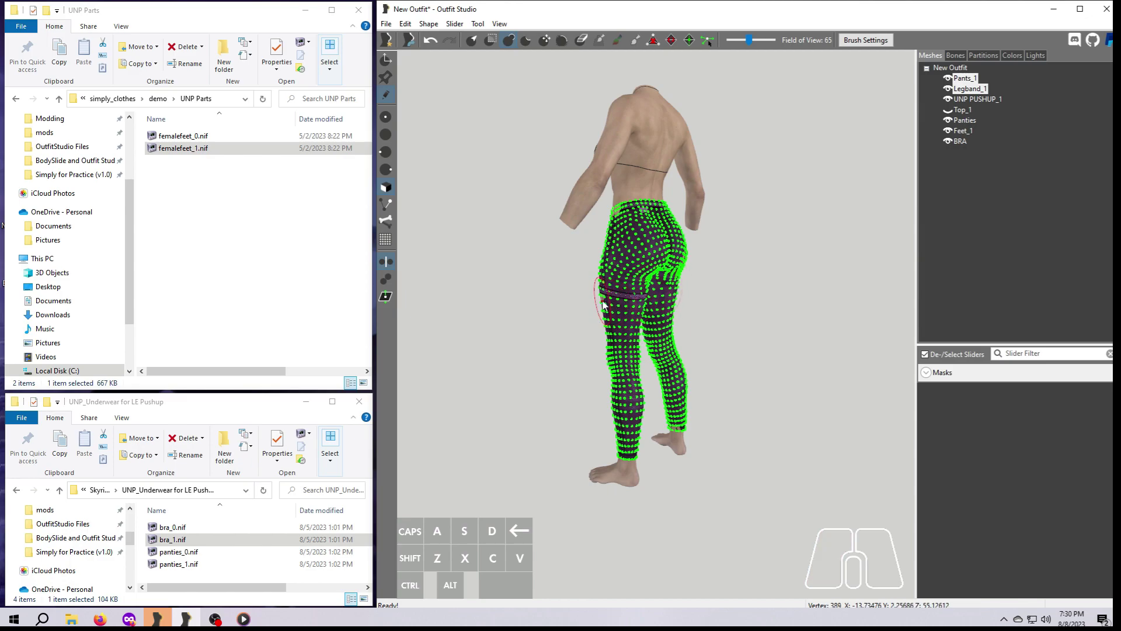
pyautogui.click(621, 218)
# Examine the fit of the inflated pants and leg band on the body from the front, sides and back.
pyautogui.moveTo(650, 454)
pyautogui.mouseDown(button='right')
pyautogui.moveTo(753, 467)
pyautogui.moveTo(803, 448)
pyautogui.mouseUp(button='right')
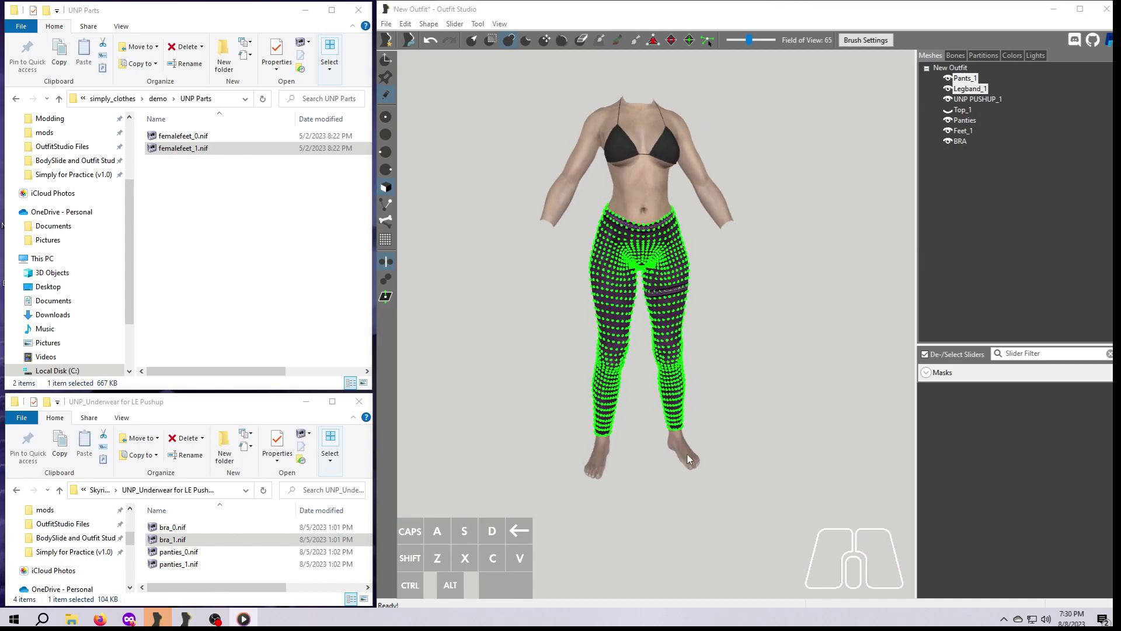
pyautogui.moveTo(658, 454); pyautogui.dragTo(745, 311, button='right')
pyautogui.click(748, 311)
pyautogui.moveTo(688, 459); pyautogui.dragTo(839, 458, button='right')
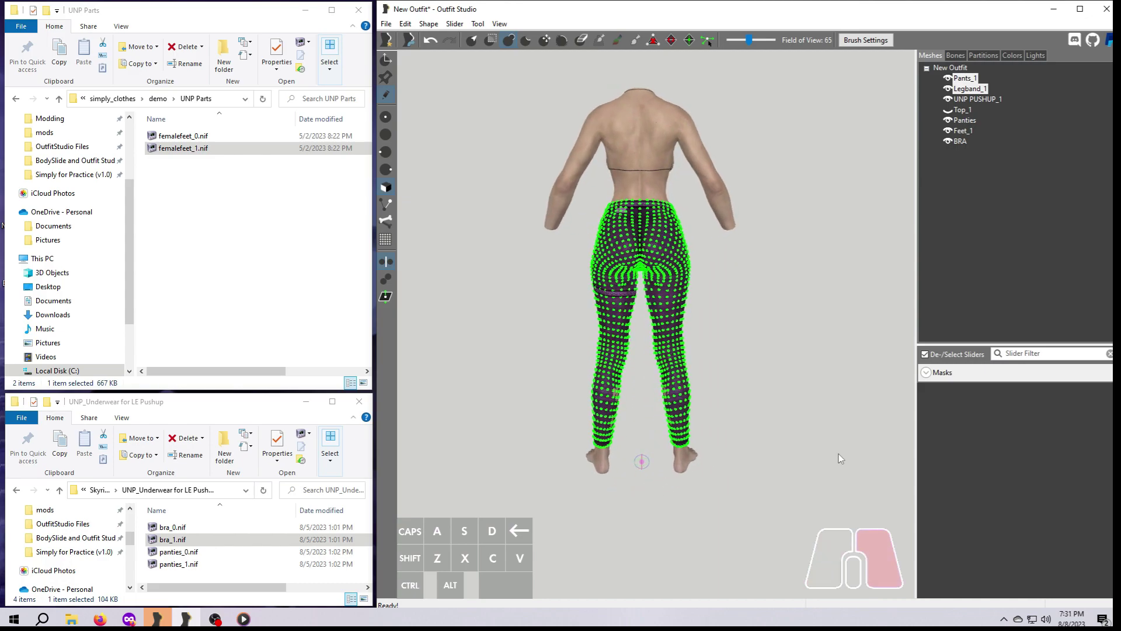
pyautogui.moveTo(650, 477); pyautogui.dragTo(671, 362, button='right')
pyautogui.click(687, 264)
pyautogui.moveTo(687, 265); pyautogui.dragTo(608, 306, button='right')
pyautogui.moveTo(573, 391); pyautogui.dragTo(891, 409, button='right')
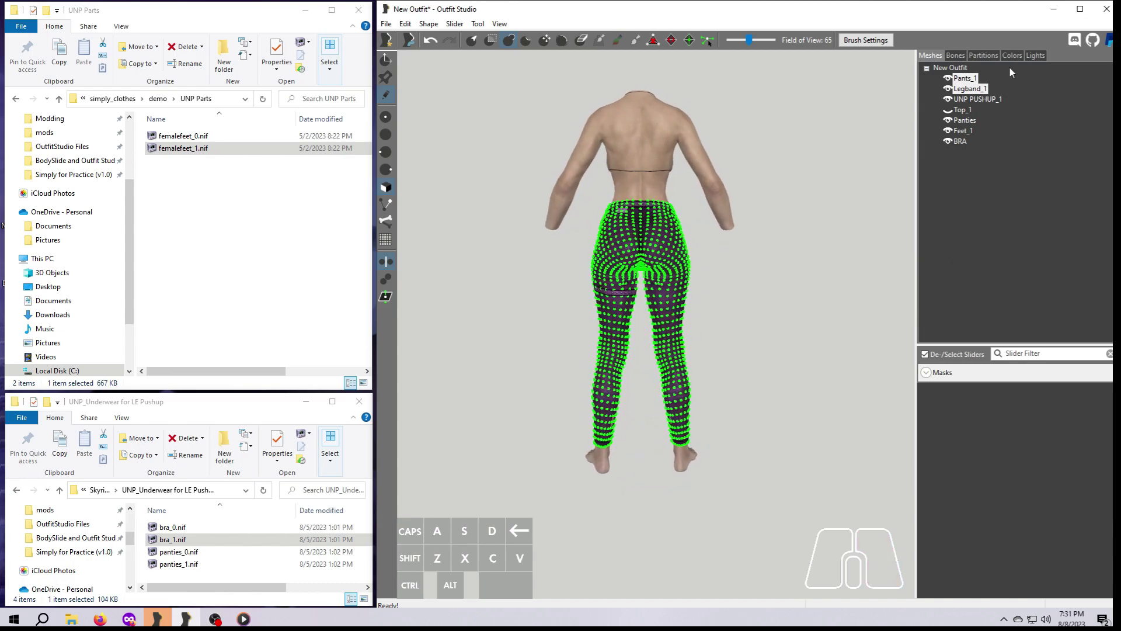
# Show Pants_1 and Legband_1 as wireframes and inspect the back of the lower legs for body clipping, then restore solid display.
pyautogui.click(948, 88)
pyautogui.scroll(8, 598, 277)
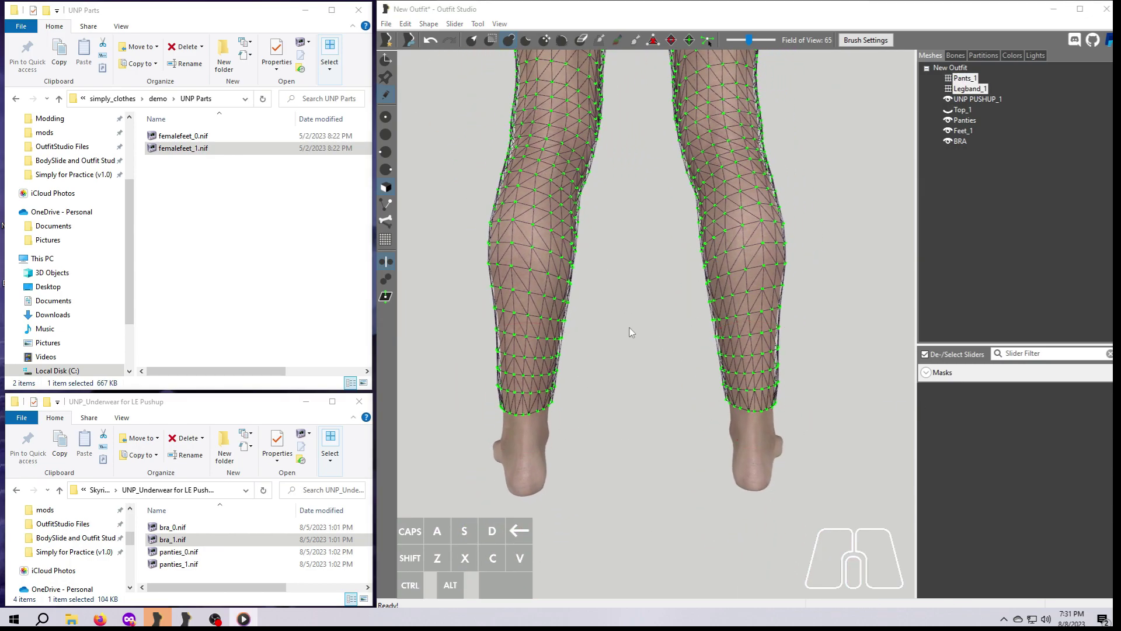
pyautogui.moveTo(772, 342); pyautogui.dragTo(660, 377, button='right')
pyautogui.moveTo(660, 377); pyautogui.dragTo(671, 350, button='middle')
pyautogui.moveTo(672, 350); pyautogui.dragTo(780, 353, button='right')
pyautogui.press('w')
pyautogui.scroll(-5, 849, 302)
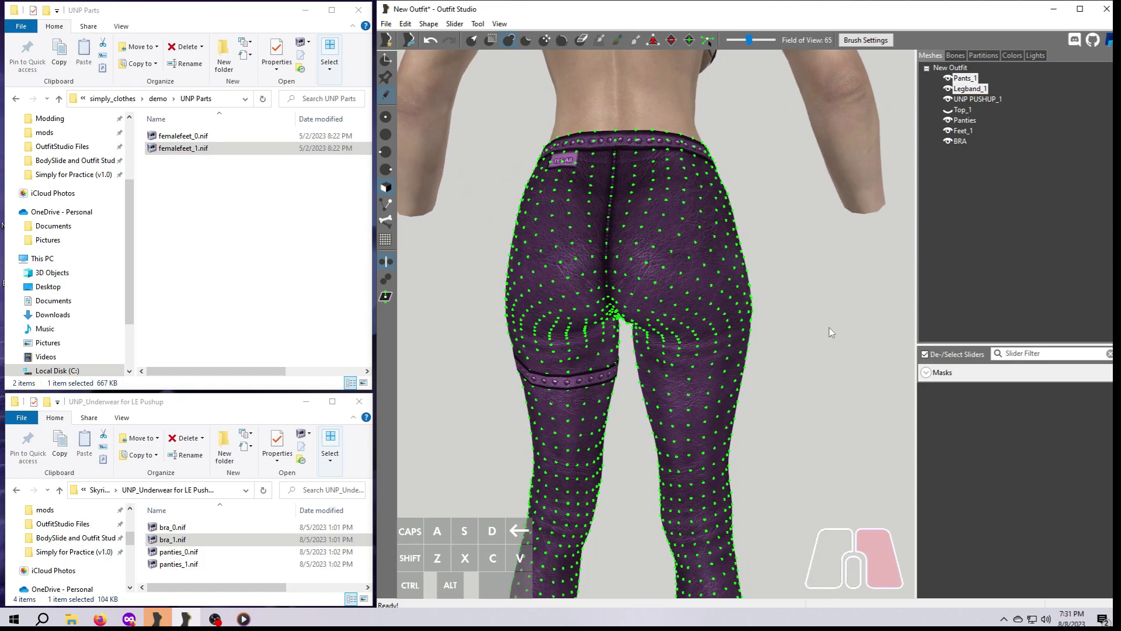
# Show Top_1 and try to deflate the lower back of the top with a resized Deflate brush.
pyautogui.click(961, 110)
pyautogui.click(947, 110)
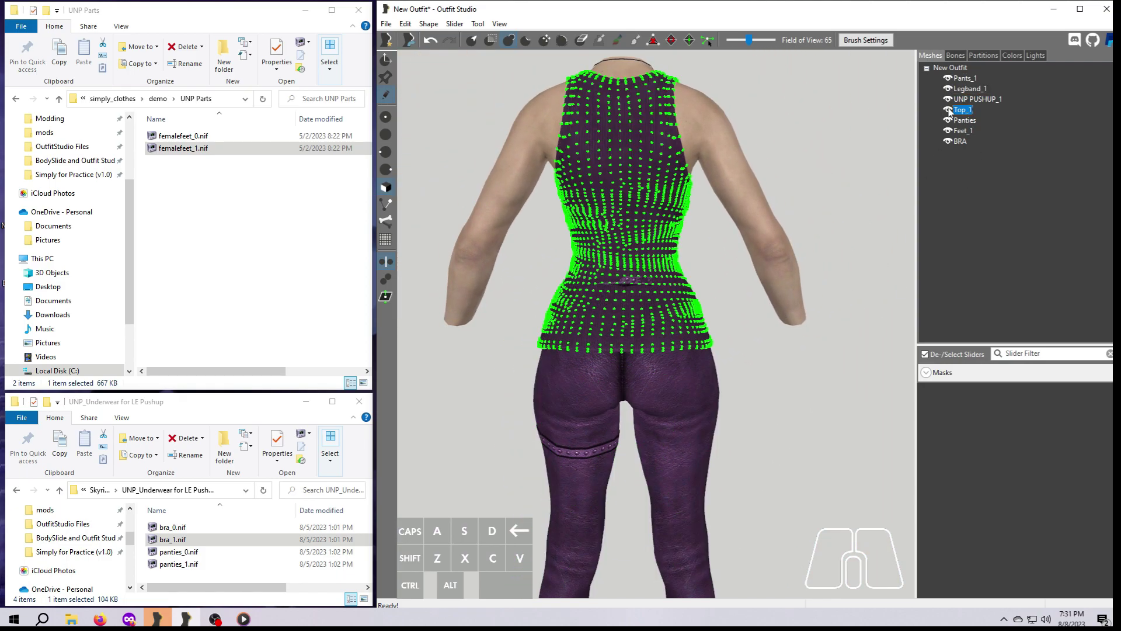
pyautogui.click(529, 42)
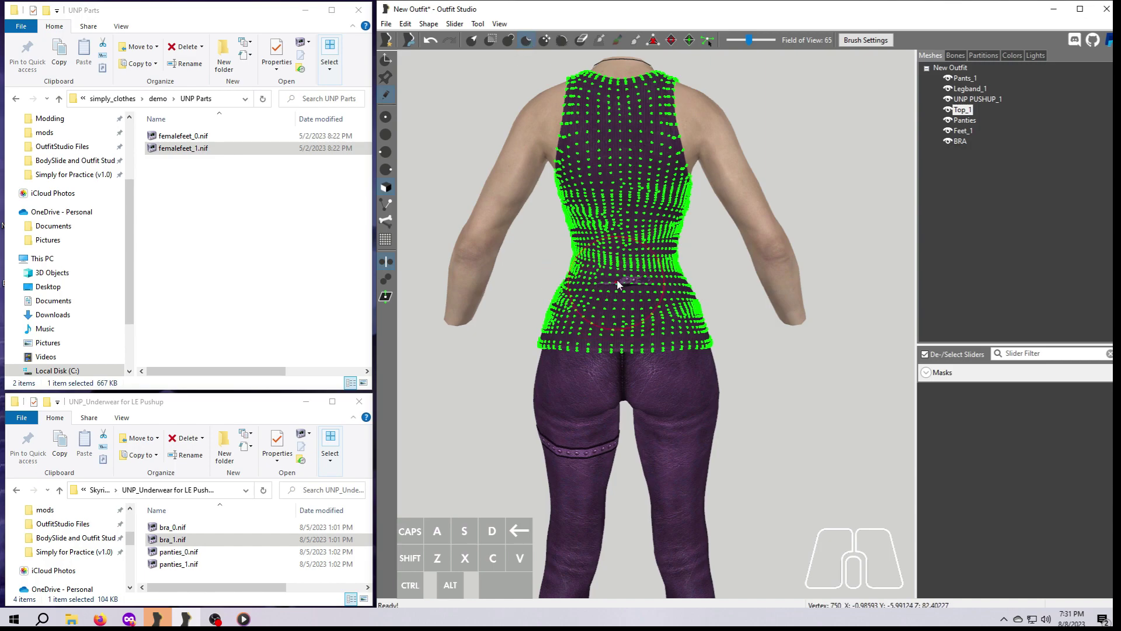
pyautogui.press('s')
pyautogui.scroll(-1, 623, 285)
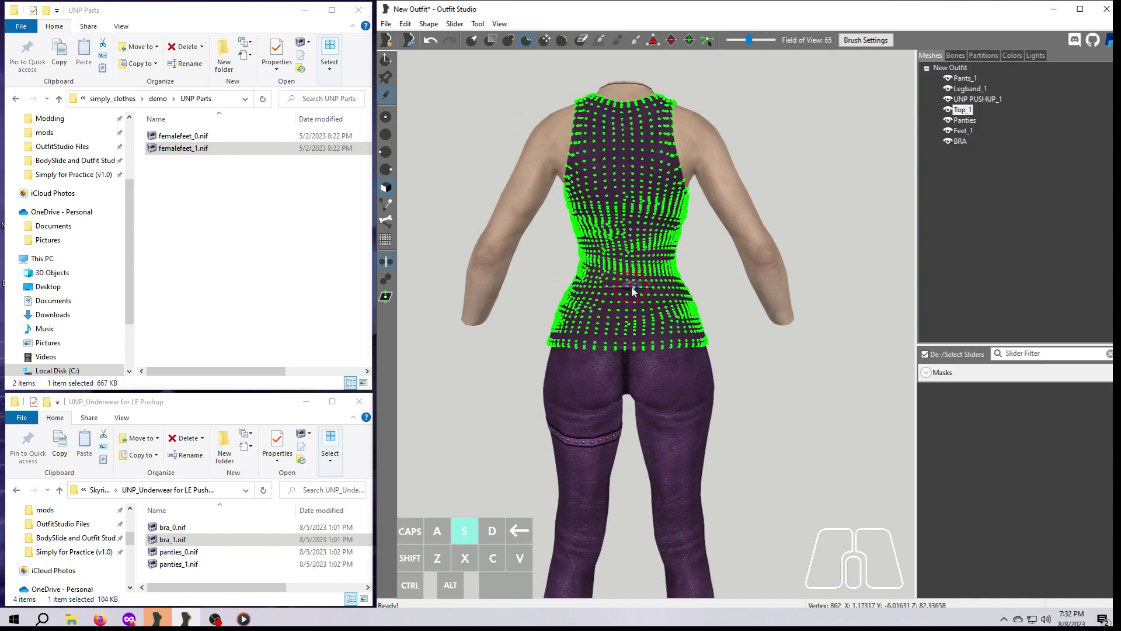
pyautogui.click(645, 284)
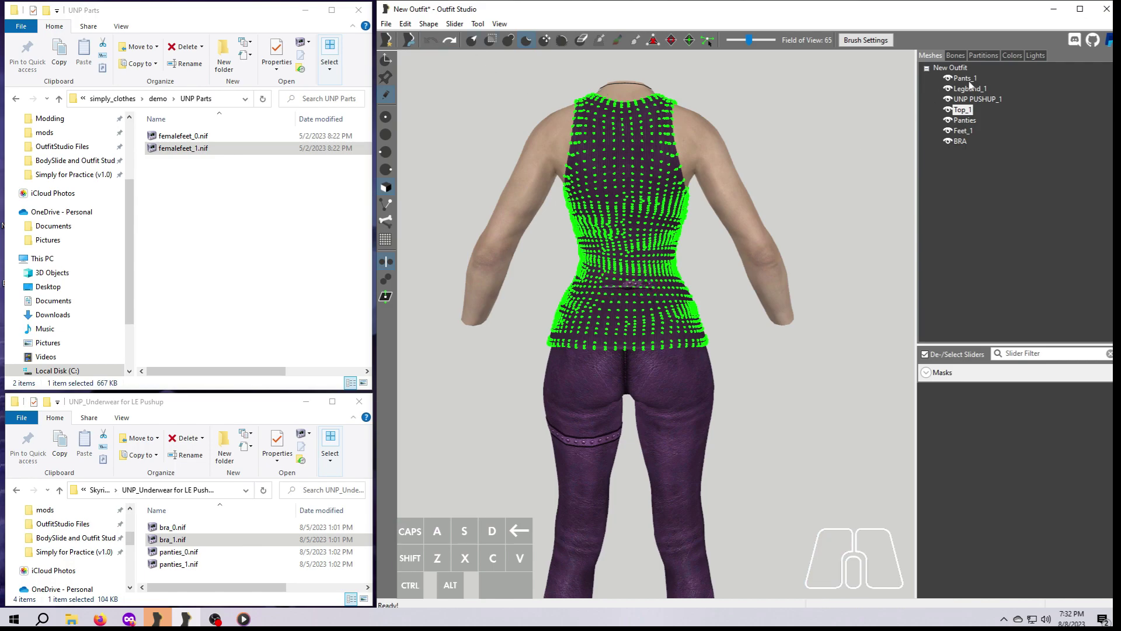
# Deflate the back waistband of Pants_1 beneath a wireframe Top_1, and restore the top's solid display.
pyautogui.click(947, 109)
pyautogui.click(947, 110)
pyautogui.click(965, 77)
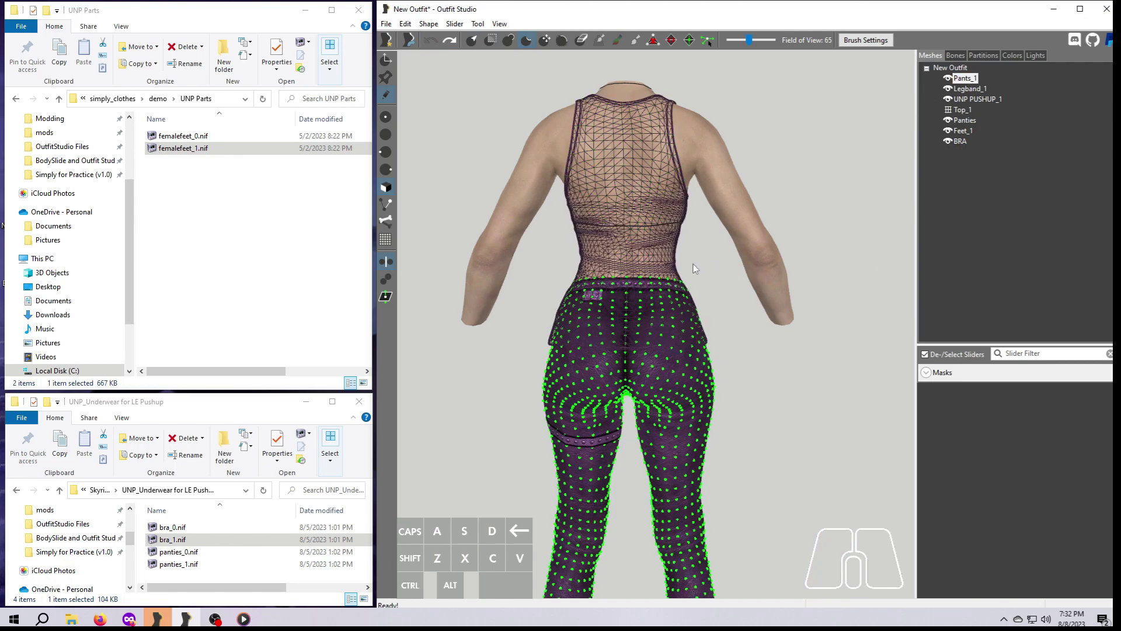
pyautogui.scroll(3, 661, 298)
pyautogui.scroll(3, 662, 297)
pyautogui.click(606, 196)
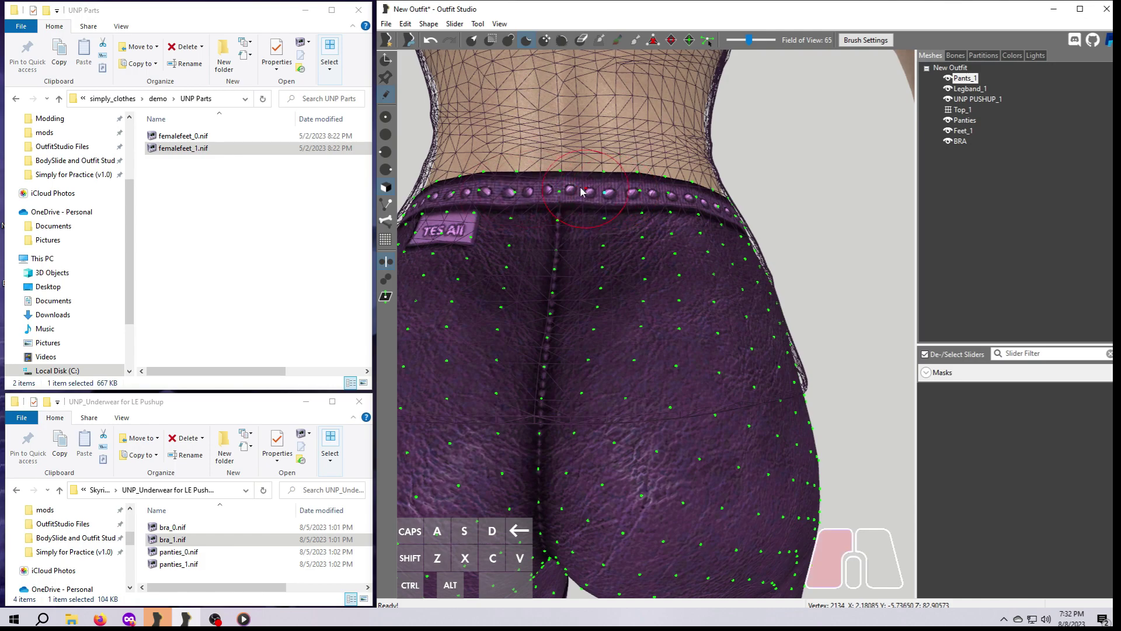
pyautogui.moveTo(630, 189); pyautogui.dragTo(631, 188)
pyautogui.click(517, 186)
pyautogui.click(469, 189)
pyautogui.click(500, 180)
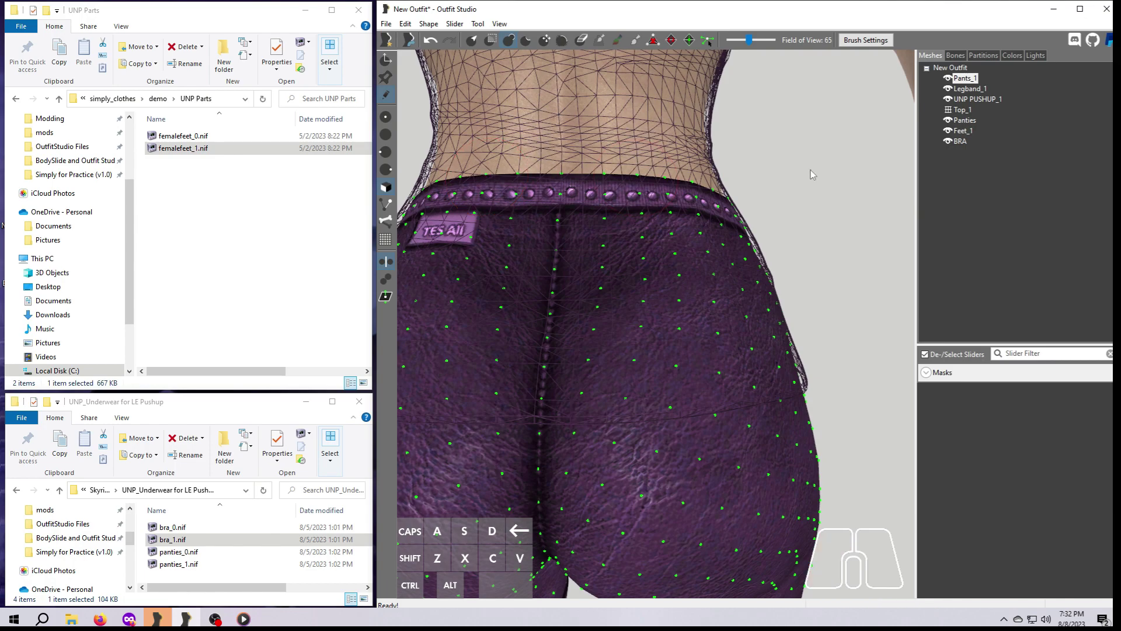
pyautogui.scroll(-8, 820, 231)
pyautogui.click(948, 110)
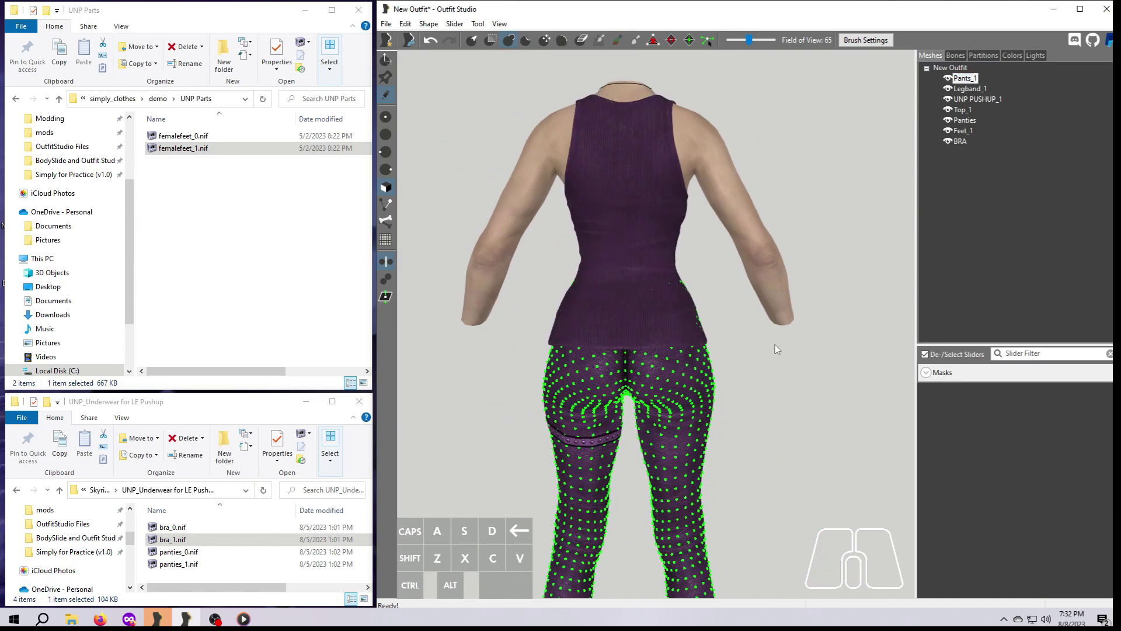
# Examine the back of the pants' waist from several angles with Top_1 hidden and shown.
pyautogui.click(949, 110)
pyautogui.moveTo(865, 374); pyautogui.dragTo(588, 104, button='right')
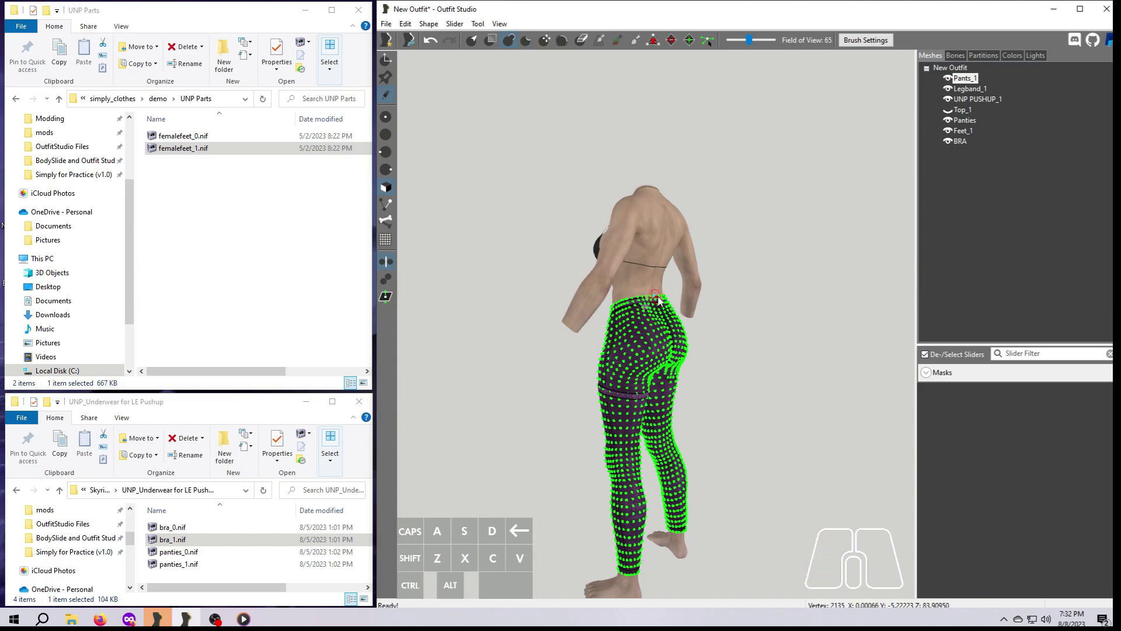
pyautogui.moveTo(653, 299); pyautogui.dragTo(630, 386, button='right')
pyautogui.moveTo(699, 408)
pyautogui.mouseDown(button='right')
pyautogui.moveTo(814, 413)
pyautogui.moveTo(696, 419)
pyautogui.mouseUp(button='right')
pyautogui.click(961, 110)
pyautogui.click(948, 110)
pyautogui.scroll(5, 786, 455)
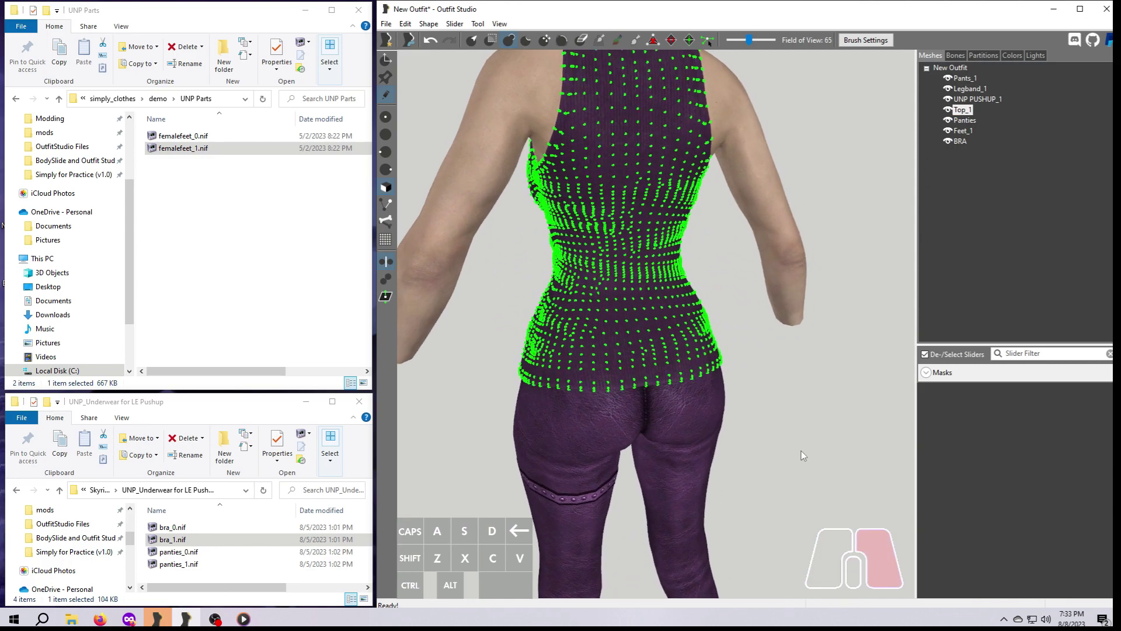
pyautogui.moveTo(842, 373); pyautogui.dragTo(807, 390, button='right')
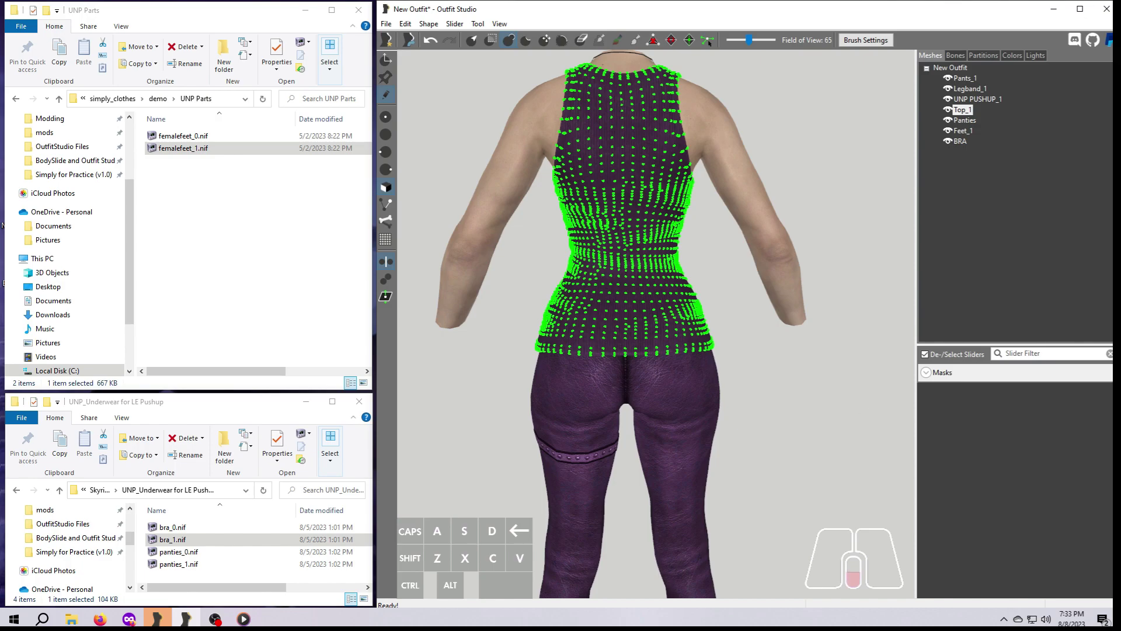
pyautogui.scroll(5, 749, 384)
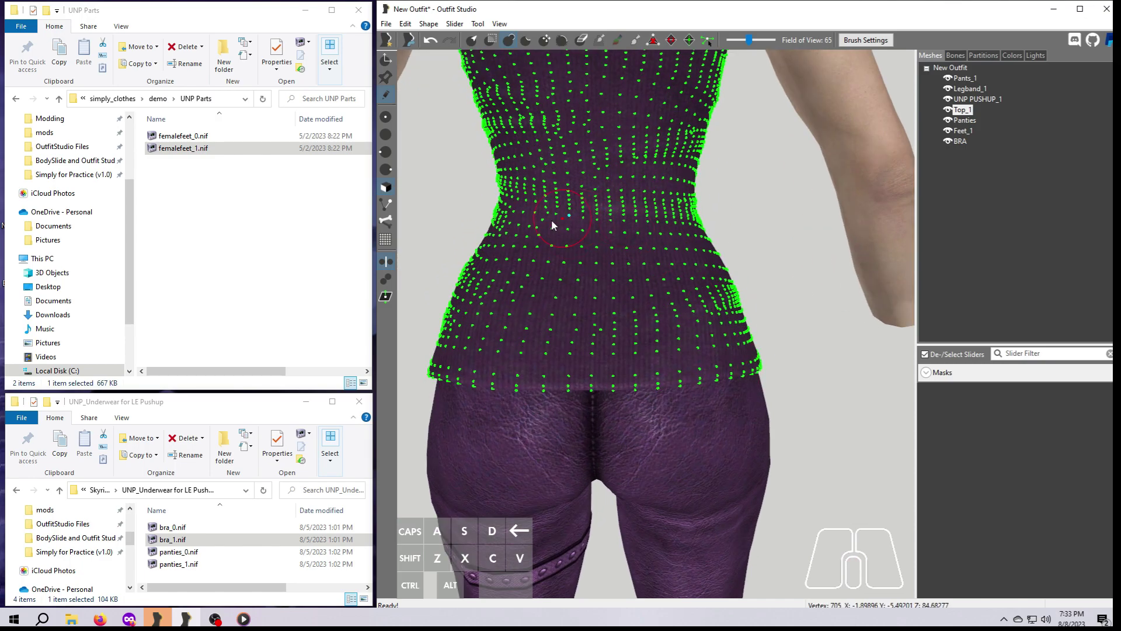
pyautogui.scroll(-5, 583, 237)
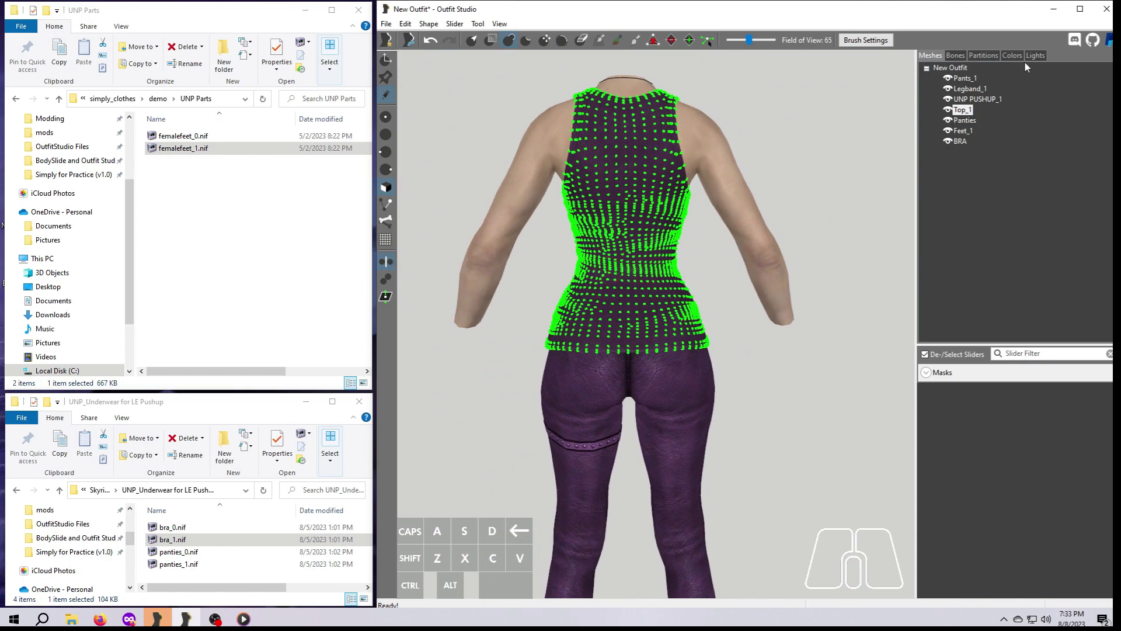
# Export Pants_1 and Legband_1 together to the demo folder as pants_1_fixed.nif.
pyautogui.click(965, 78)
pyautogui.moveTo(763, 467); pyautogui.dragTo(809, 295, button='right')
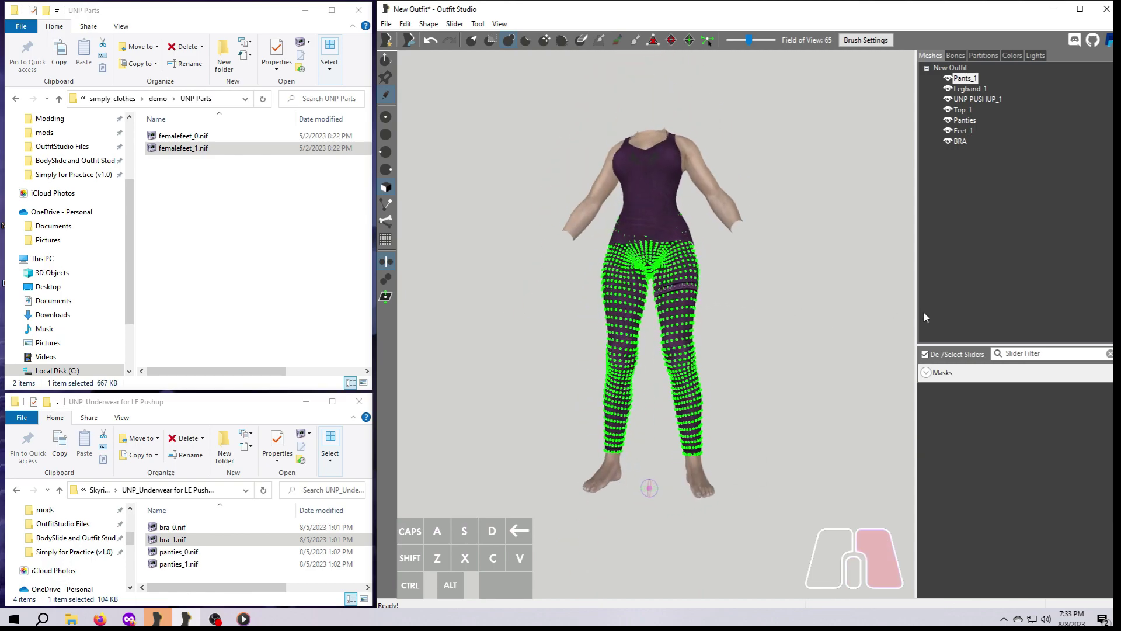
pyautogui.moveTo(924, 315); pyautogui.dragTo(931, 300, button='right')
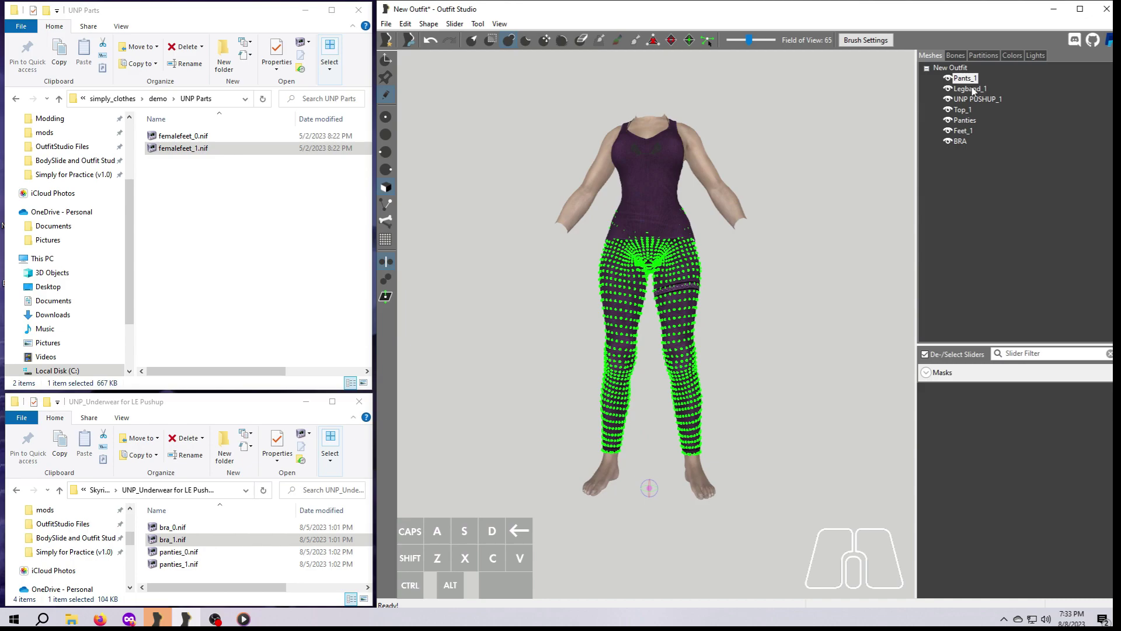
pyautogui.keyDown('ctrl'); pyautogui.click(969, 90); pyautogui.keyUp('ctrl')
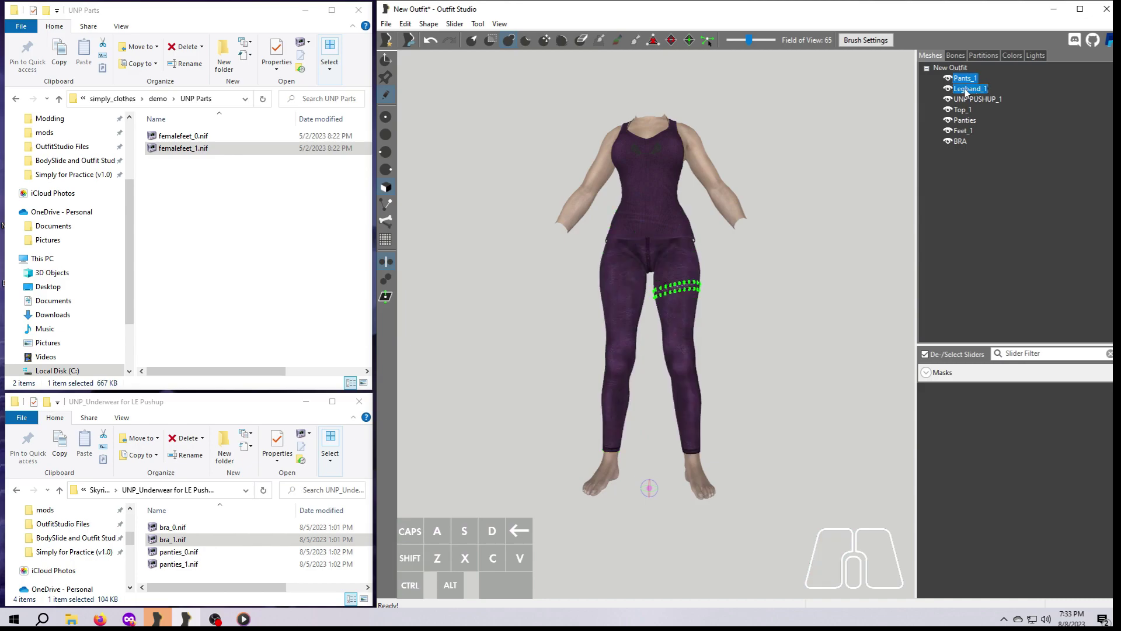
pyautogui.rightClick(966, 90)
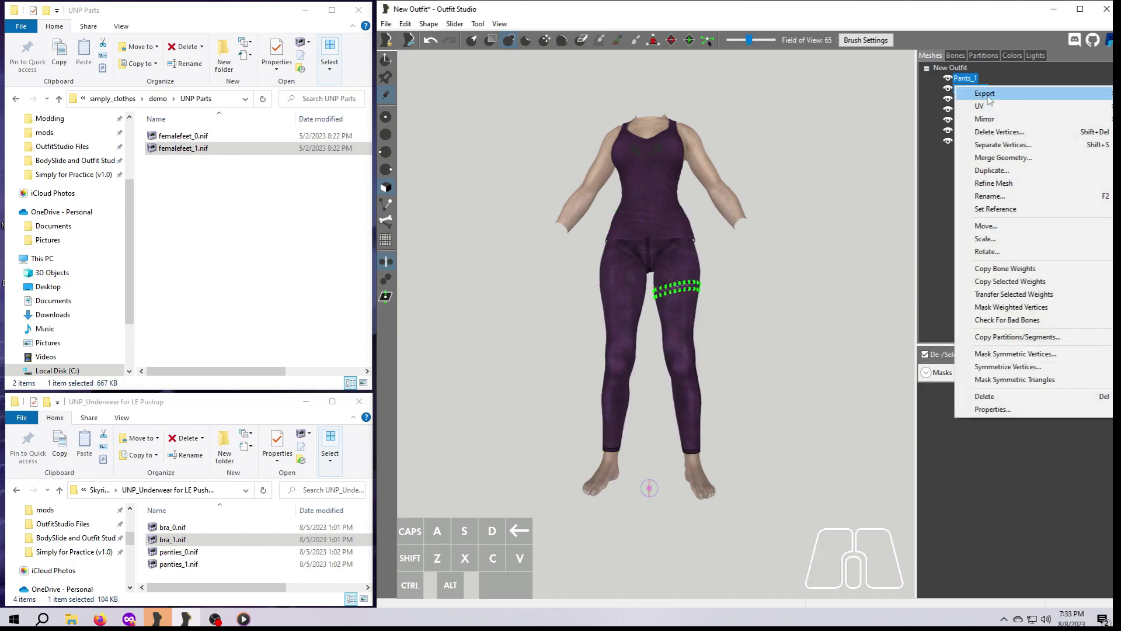
pyautogui.moveTo(989, 99)
pyautogui.click(914, 98)
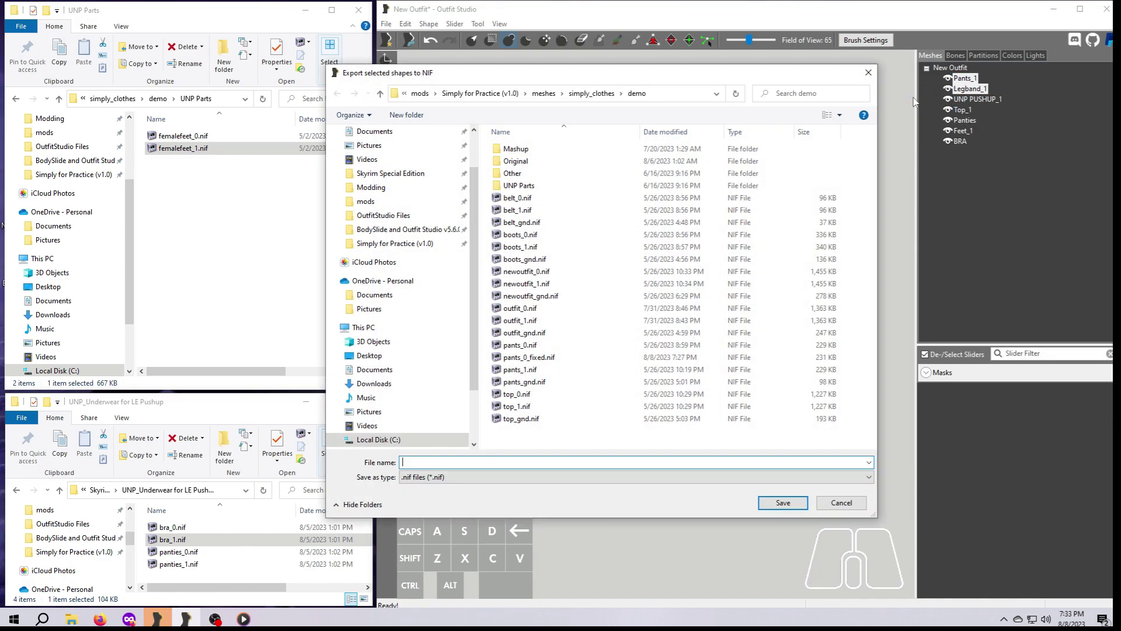
pyautogui.click(519, 369)
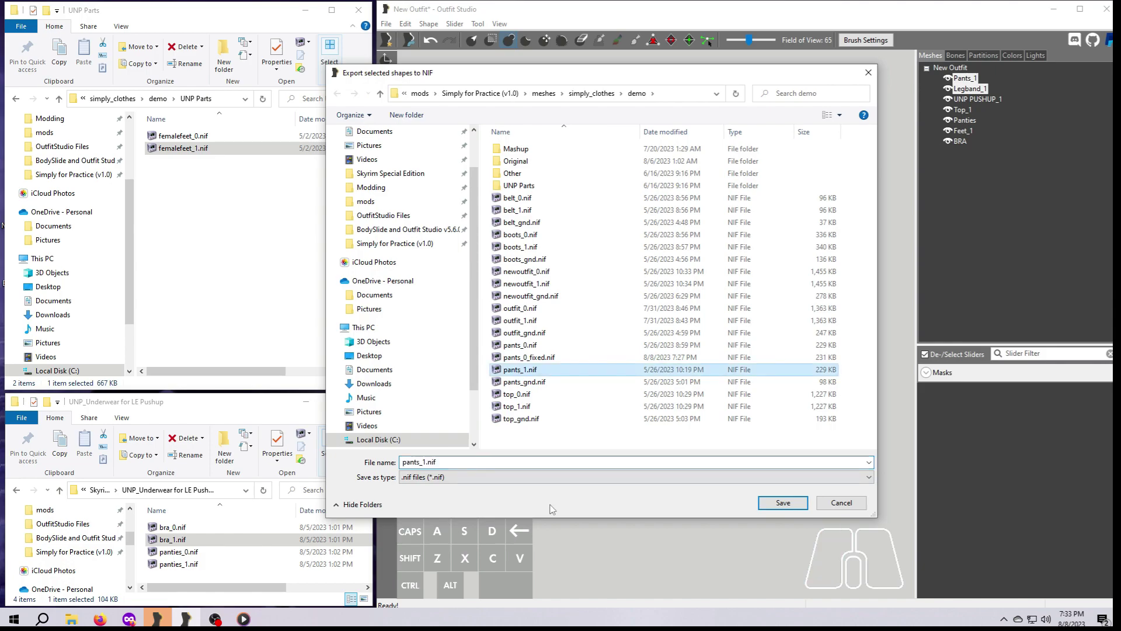
pyautogui.doubleClick(426, 462)
pyautogui.click(428, 462)
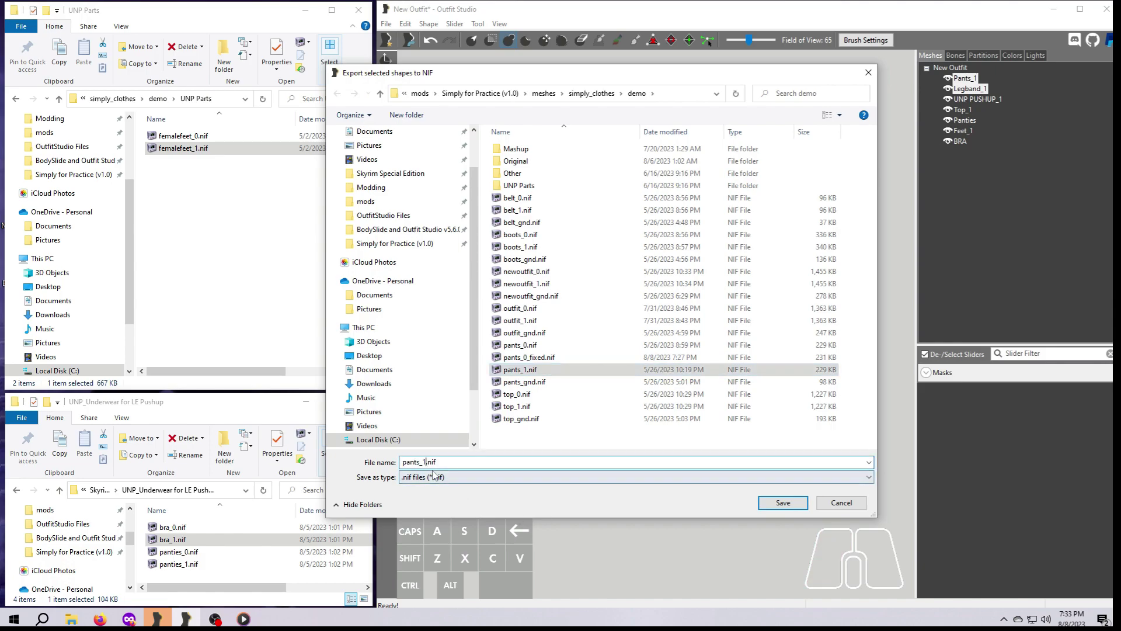
pyautogui.write('_fixed')
pyautogui.press('Return')
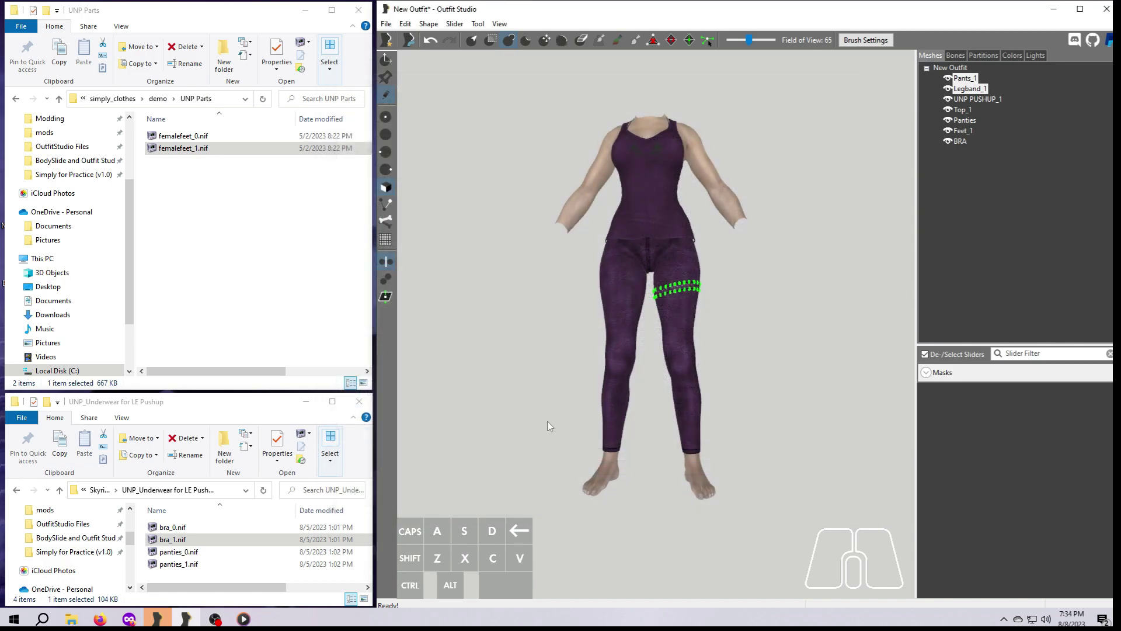
# In File Explorer, go up to the demo folder and select belt_0.nif and boots_0.nif in turn.
pyautogui.scroll(2, 557, 418)
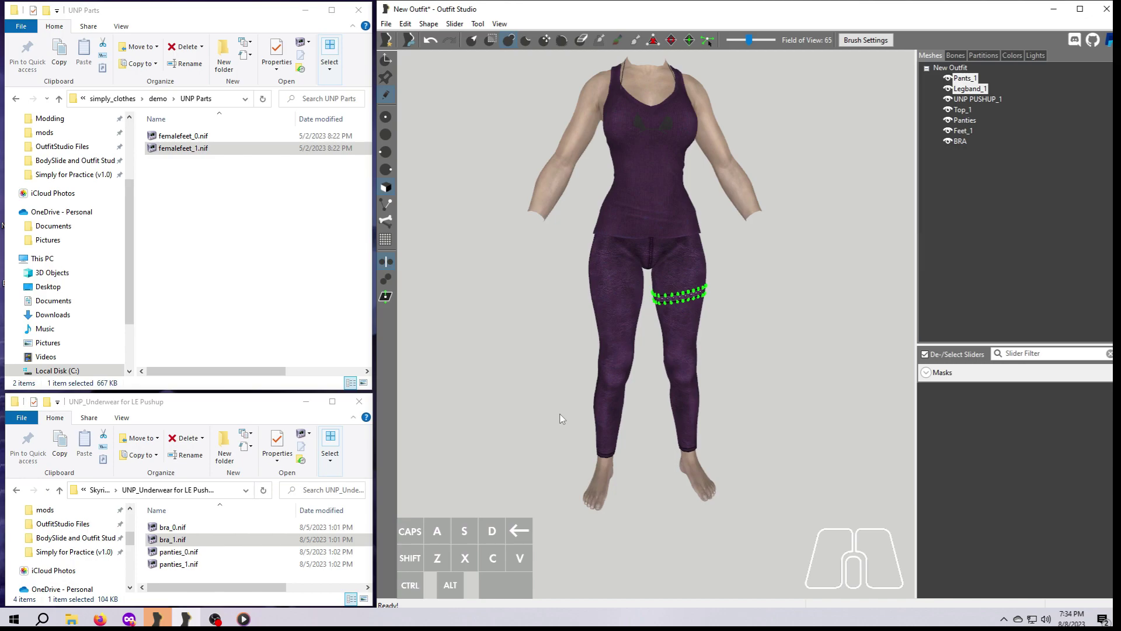
pyautogui.moveTo(578, 388); pyautogui.dragTo(566, 417, button='right')
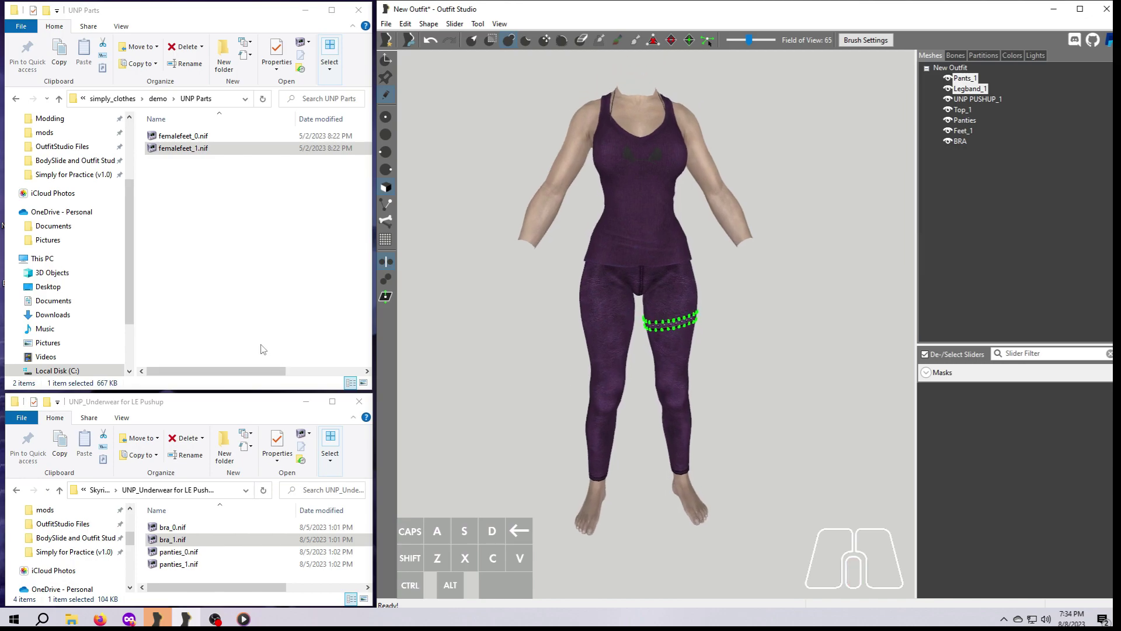
pyautogui.click(158, 98)
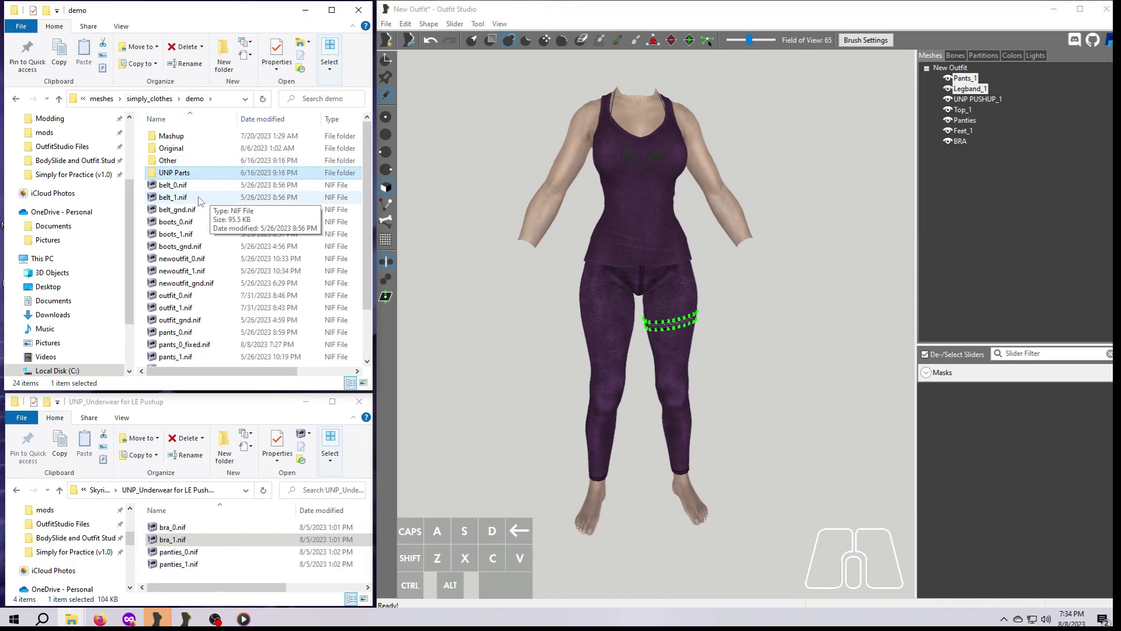
pyautogui.click(169, 185)
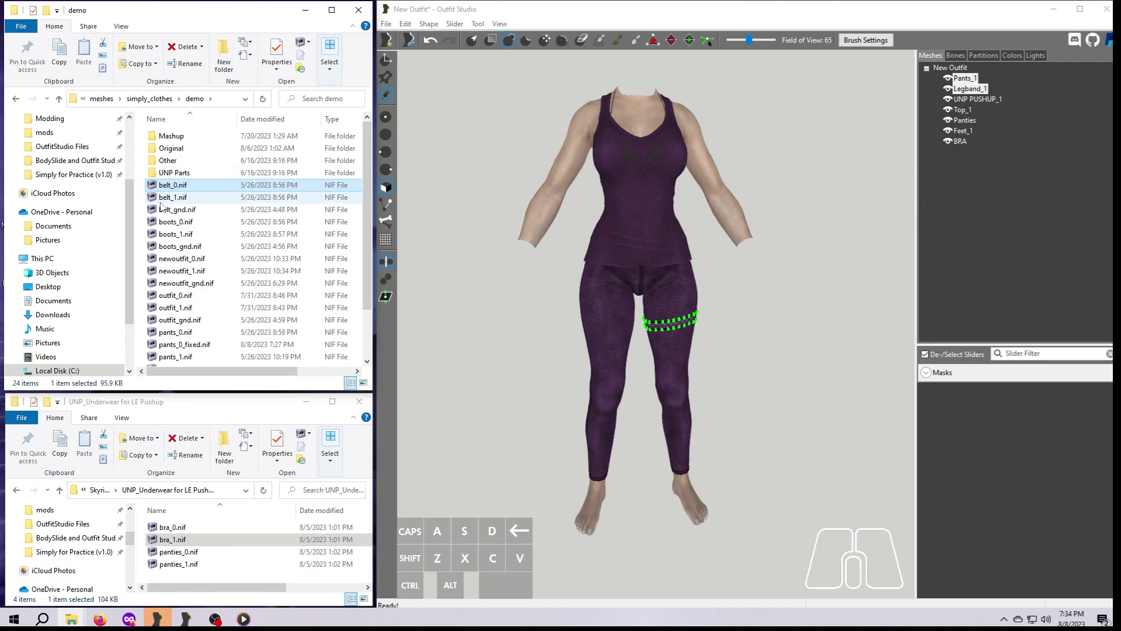
pyautogui.click(182, 222)
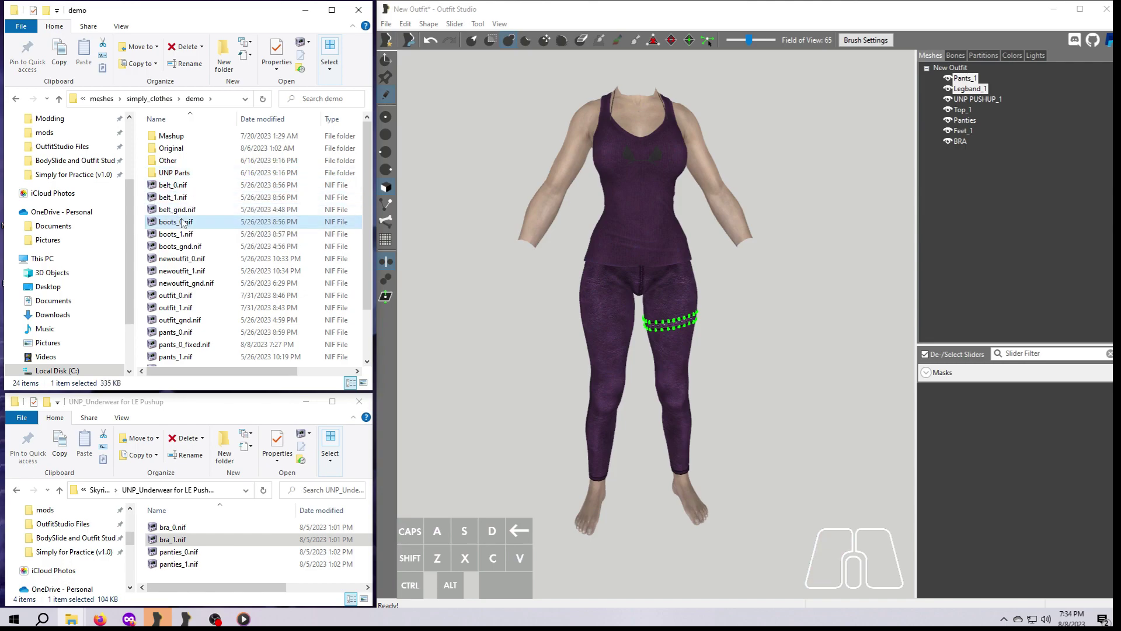